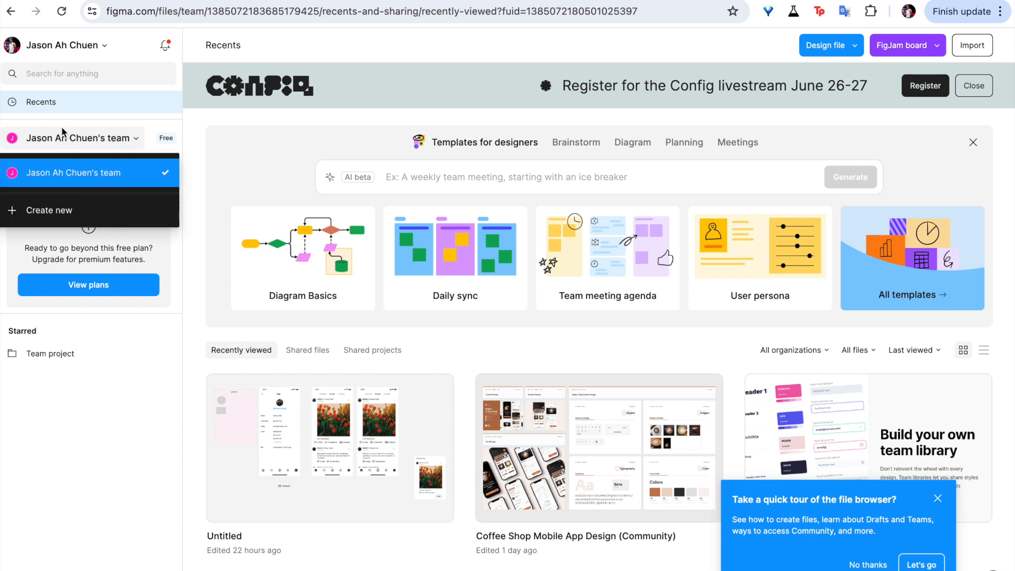
# - Create a new team named "photo sharing app prototype"
pyautogui.click(59, 214)
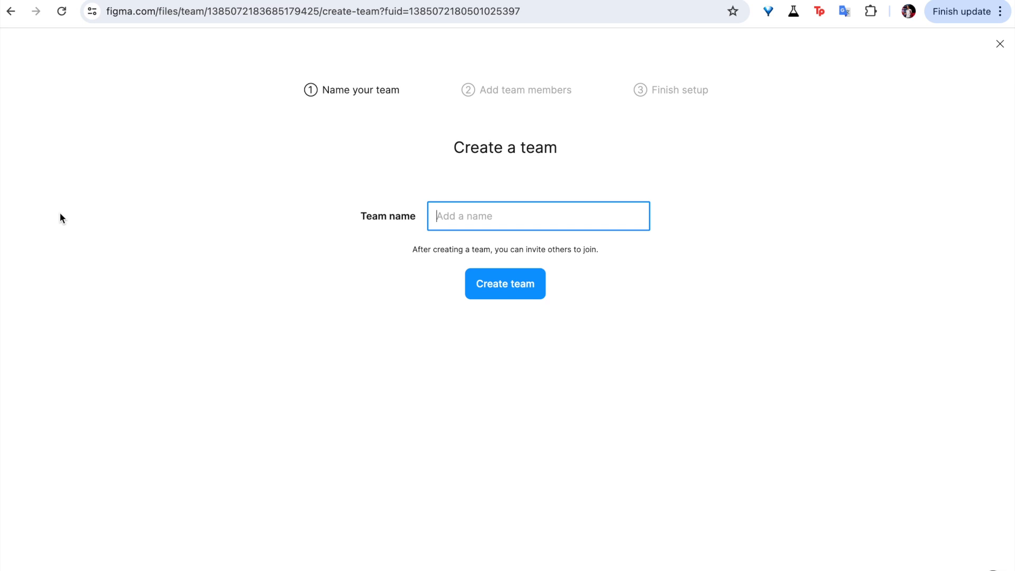
pyautogui.write('photo sharing app prototype')
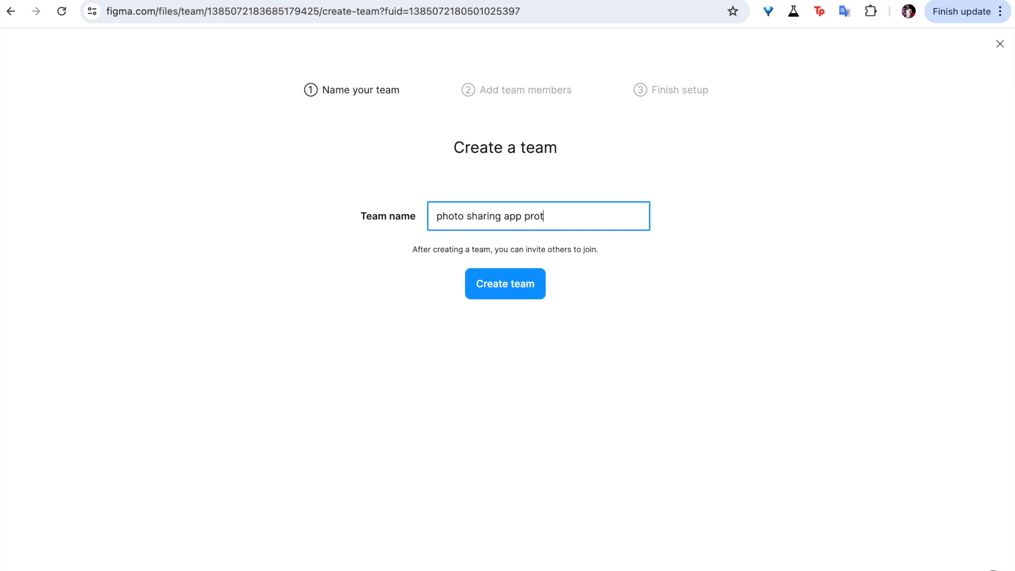
pyautogui.click(493, 288)
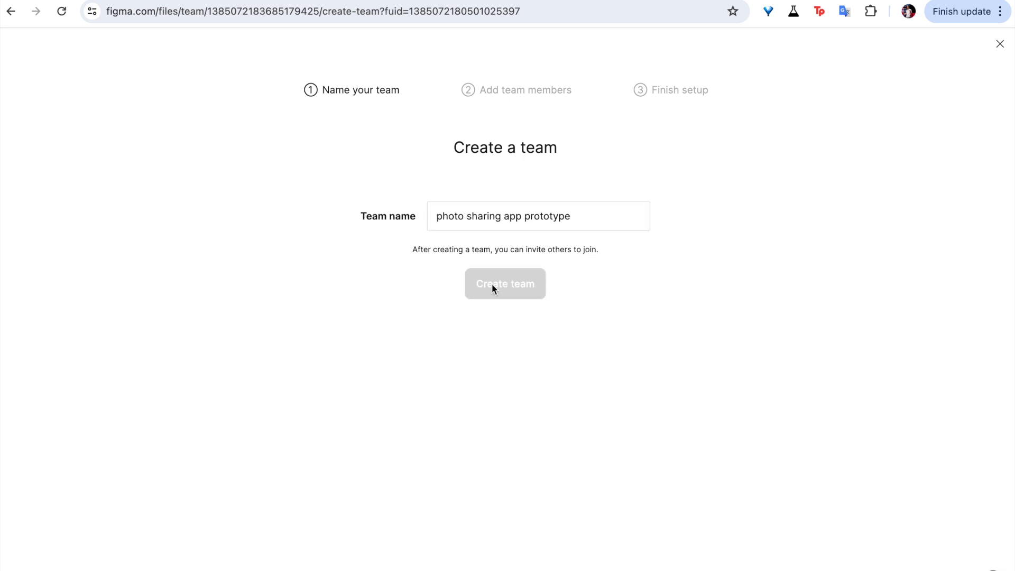
# - Finish the team setup without adding any collaborators, choosing the free Starter plan
pyautogui.click(412, 227)
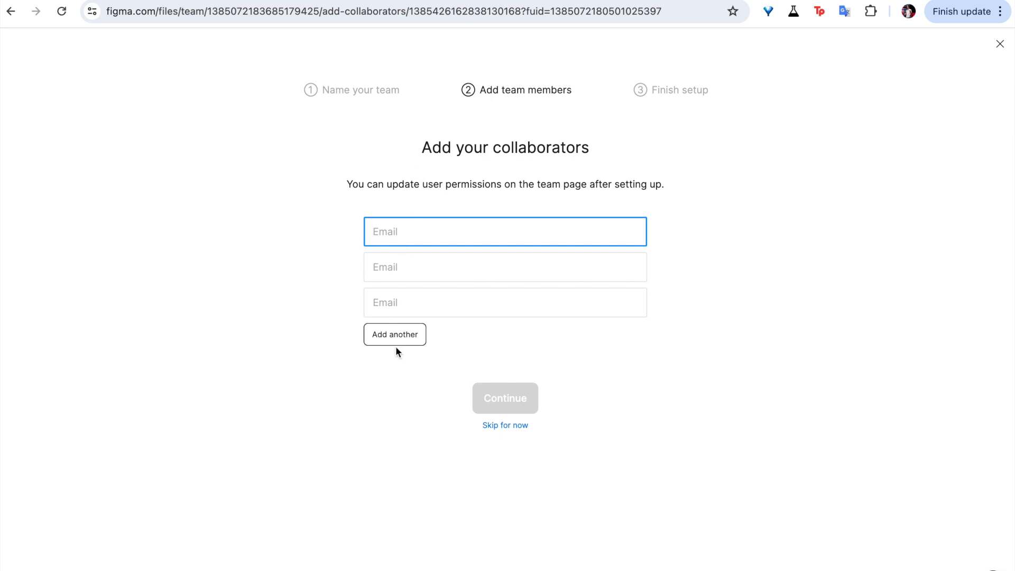
pyautogui.click(506, 426)
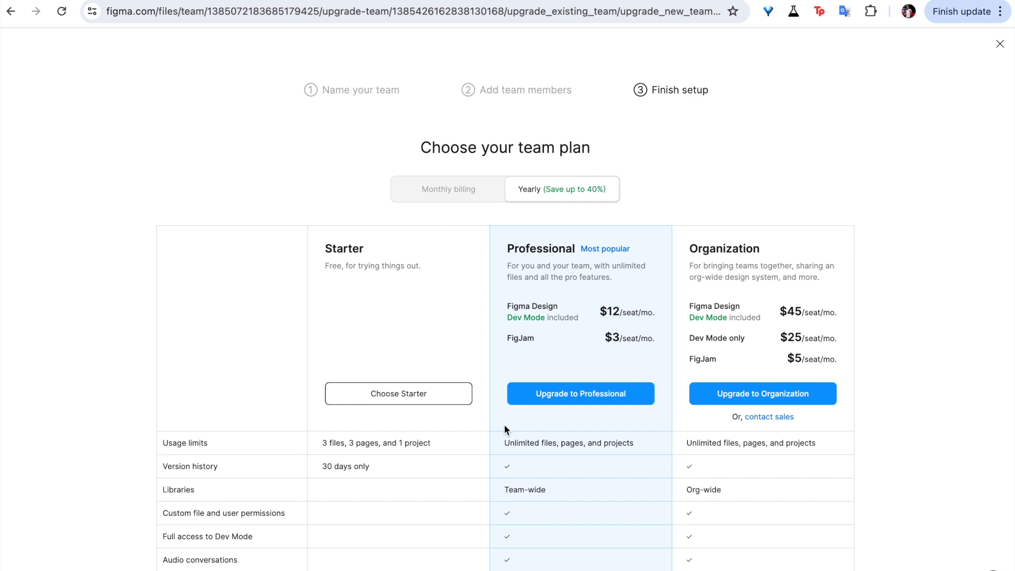
pyautogui.scroll(-2, 504, 424)
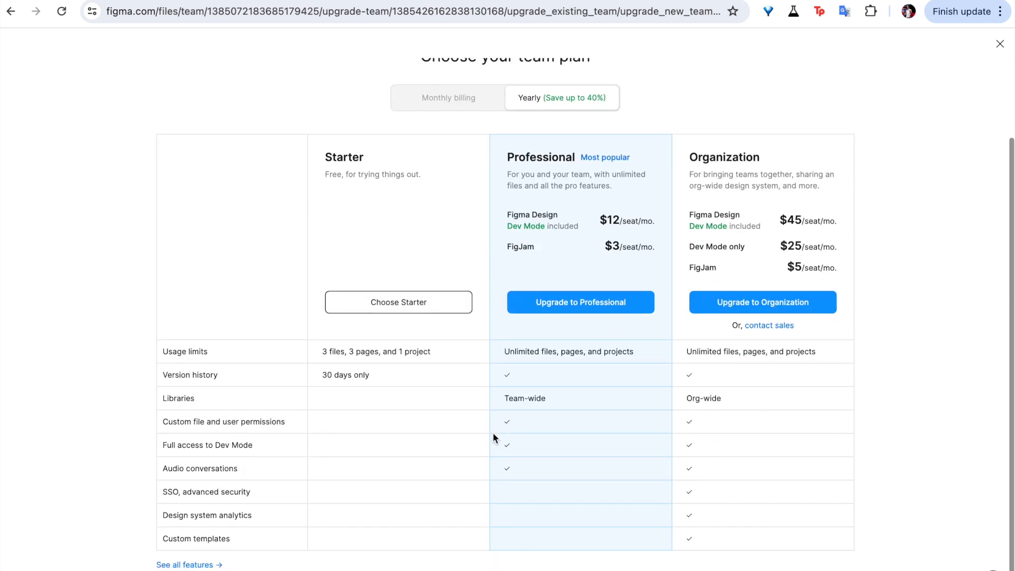
pyautogui.click(398, 306)
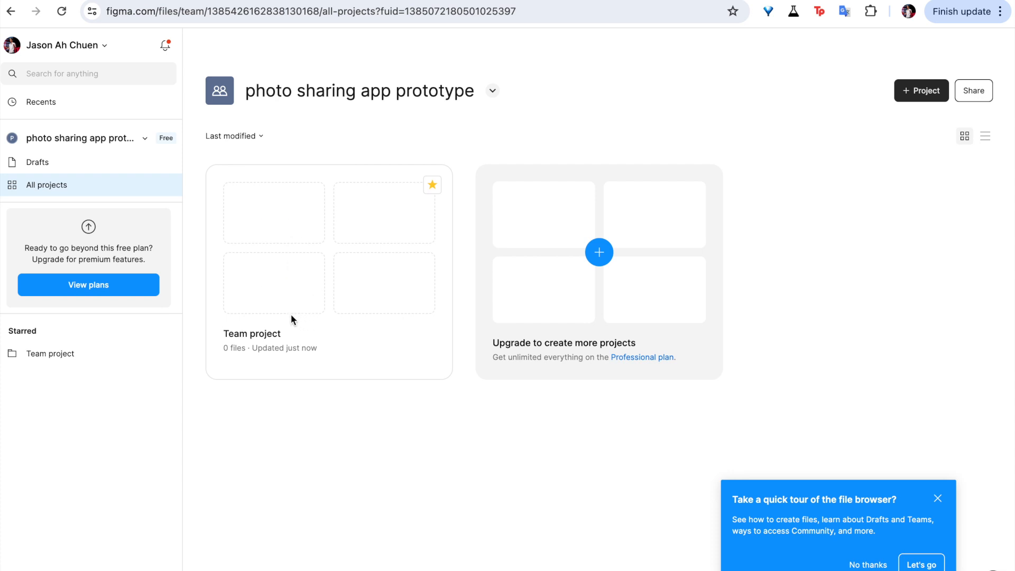
# - Create a new design file in the new team's Team project and name it "First Prototype"
pyautogui.click(275, 214)
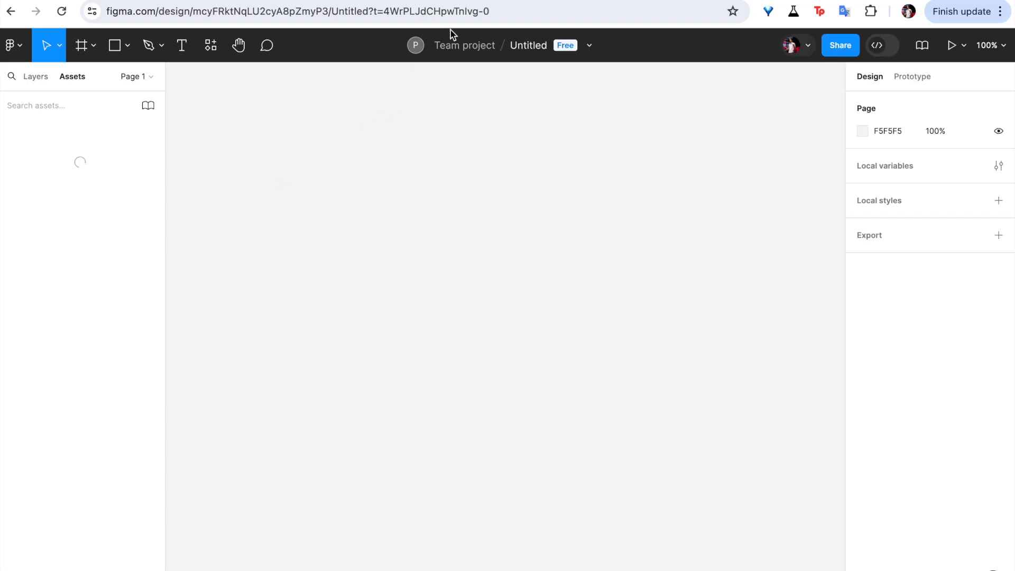
pyautogui.click(520, 45)
pyautogui.write('Fi')
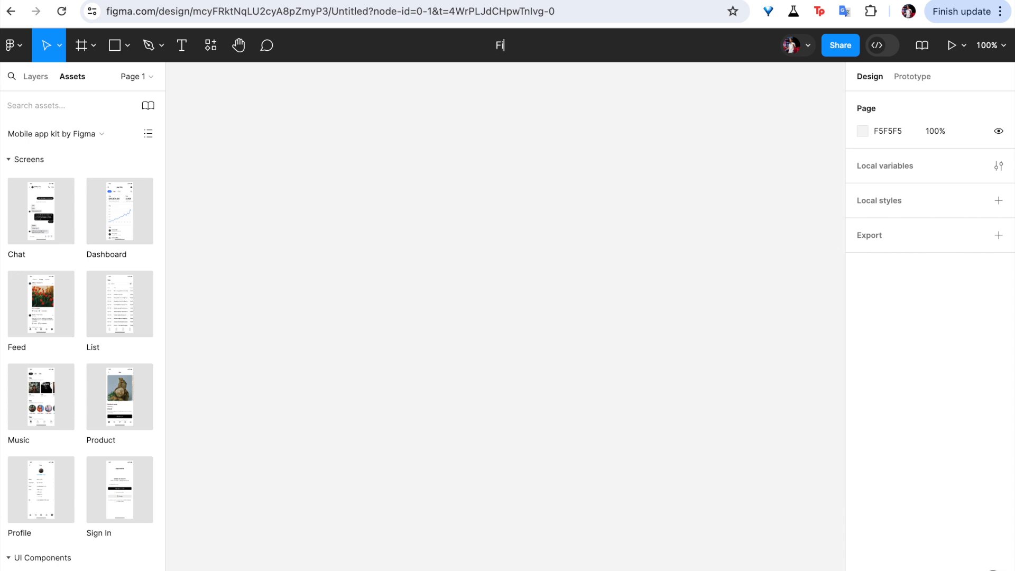
pyautogui.write('rst Prototype')
pyautogui.click(494, 302)
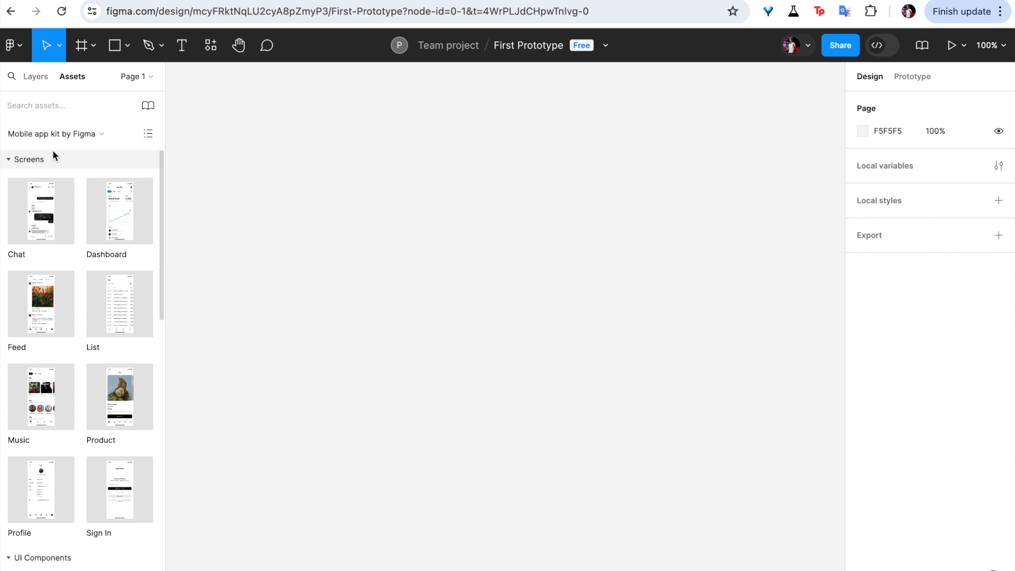
# - Show the file's layers and draw a rectangle about 179 × 185 in the upper-left area of the canvas
pyautogui.click(35, 78)
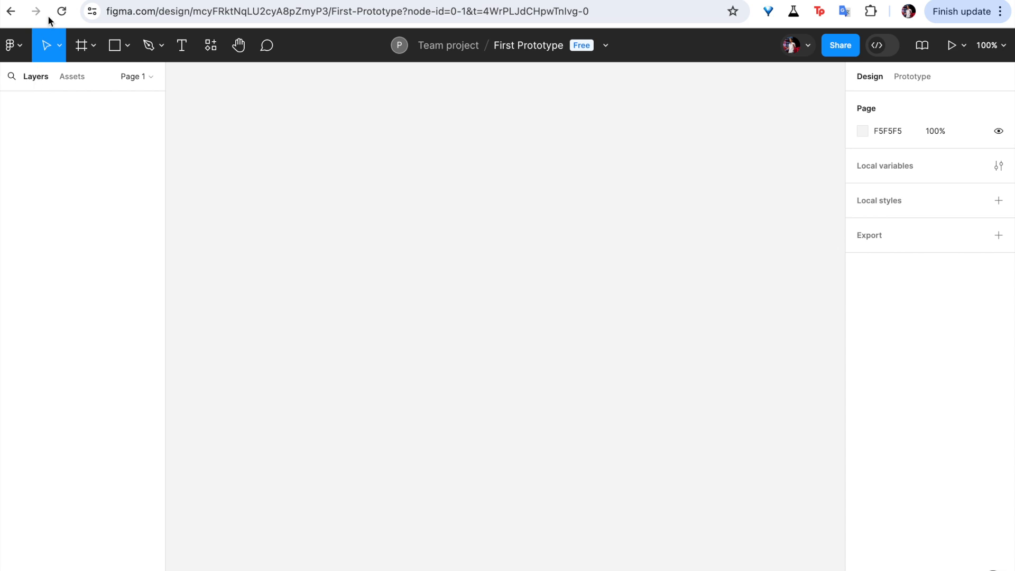
pyautogui.click(129, 48)
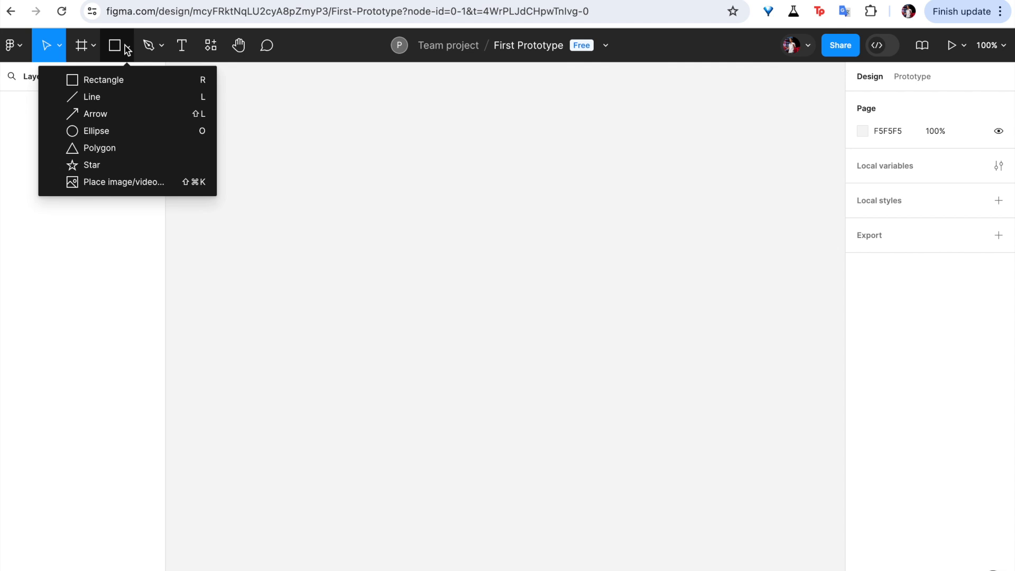
pyautogui.click(104, 79)
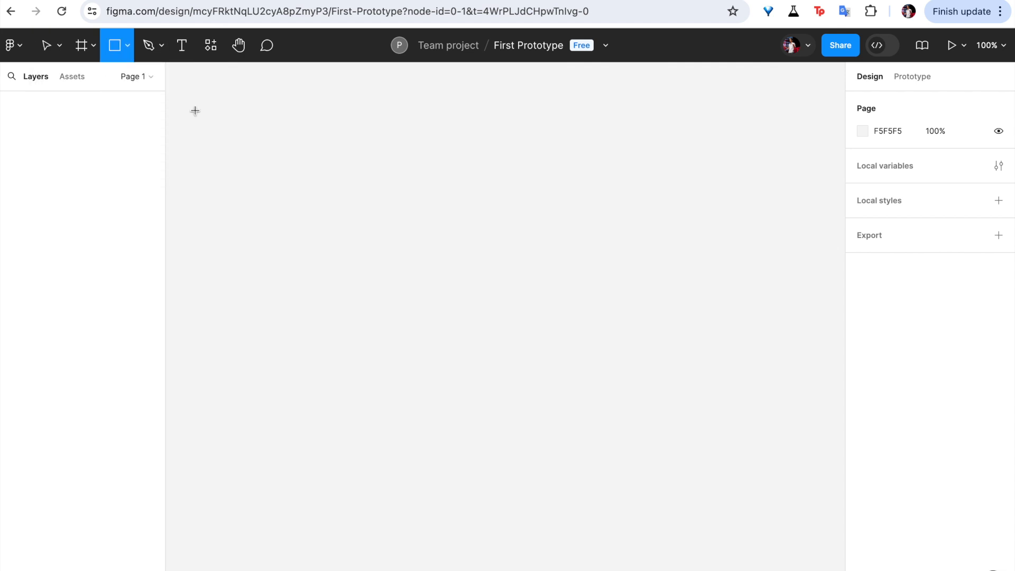
pyautogui.moveTo(196, 109); pyautogui.dragTo(322, 240)
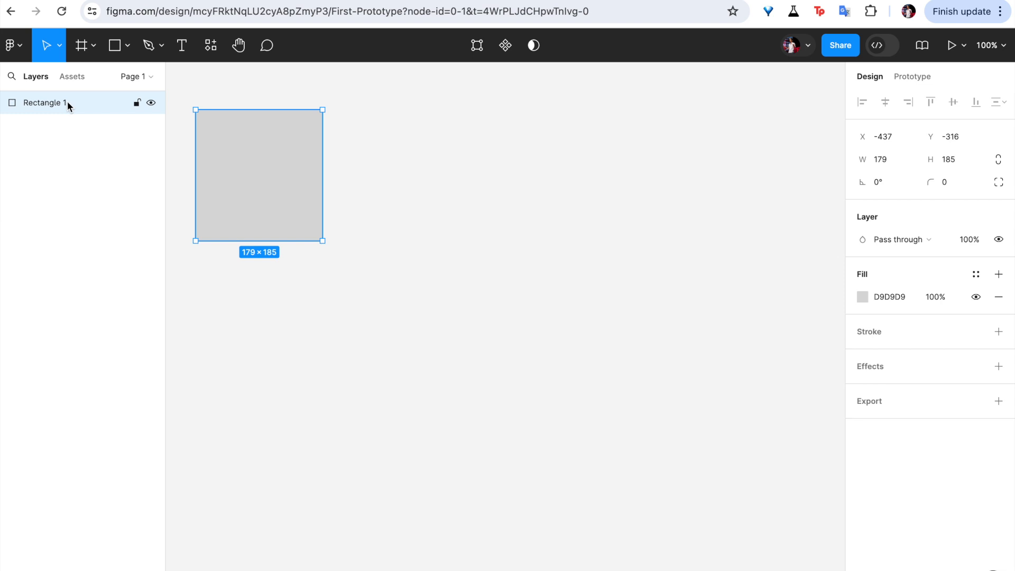
# - Draw a three-sided polygon about 174 × 206 below and to the right of the rectangle
pyautogui.click(120, 48)
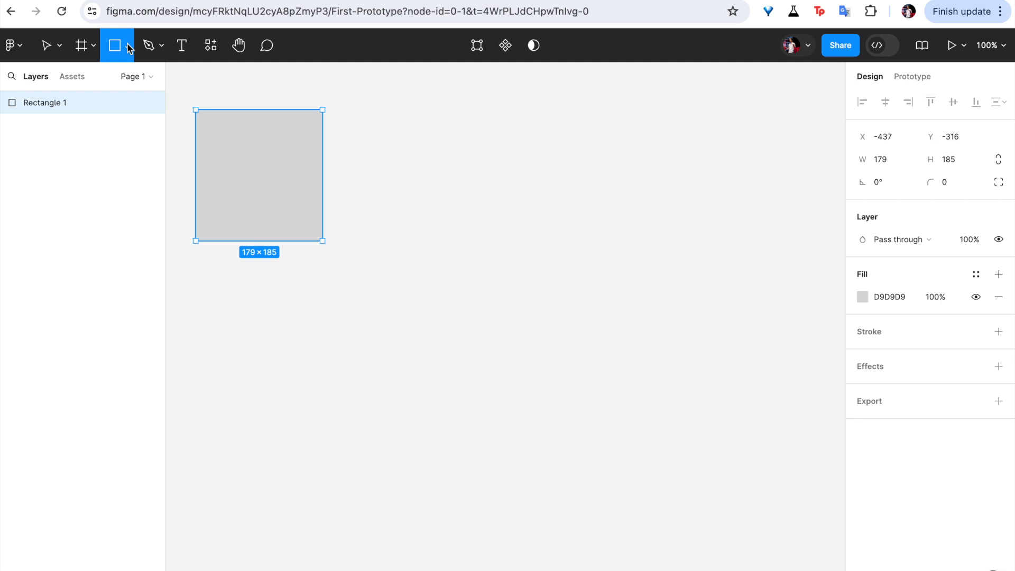
pyautogui.click(129, 47)
pyautogui.click(103, 151)
pyautogui.moveTo(335, 334); pyautogui.dragTo(460, 480)
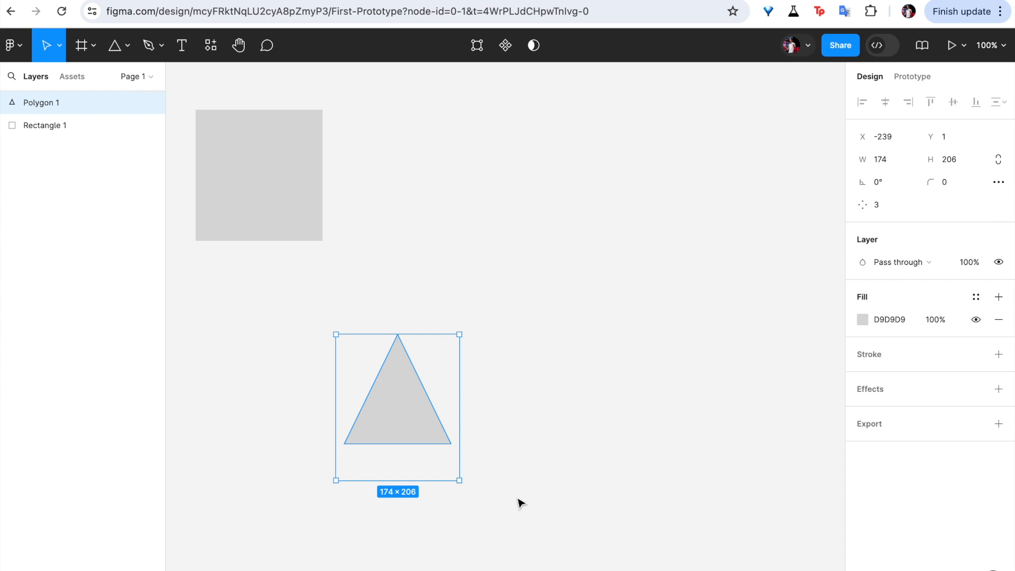
# - Rename the polygon's layer to "triangle"
pyautogui.rightClick(47, 102)
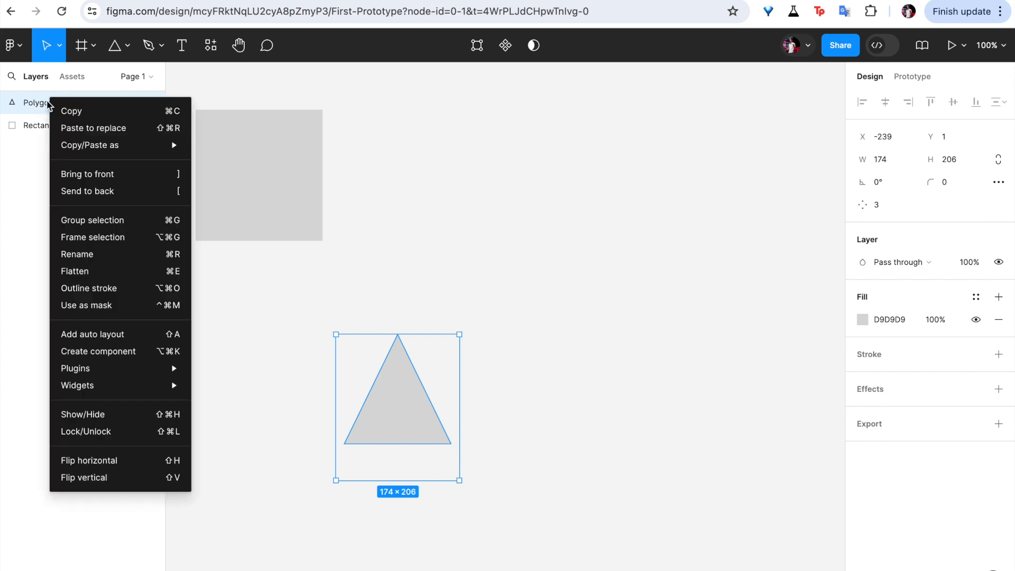
pyautogui.click(73, 258)
pyautogui.write('triangle')
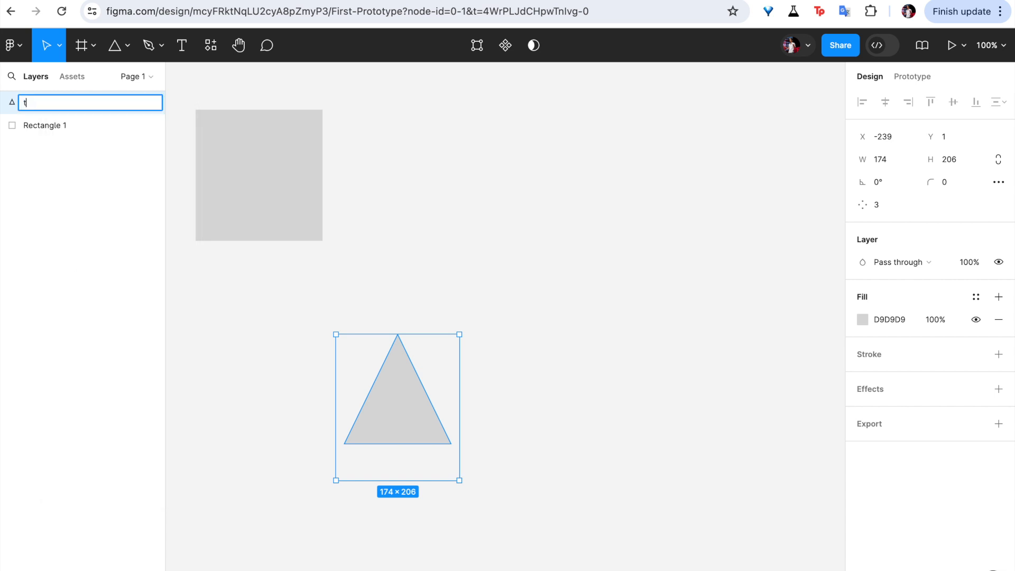
pyautogui.press('Return')
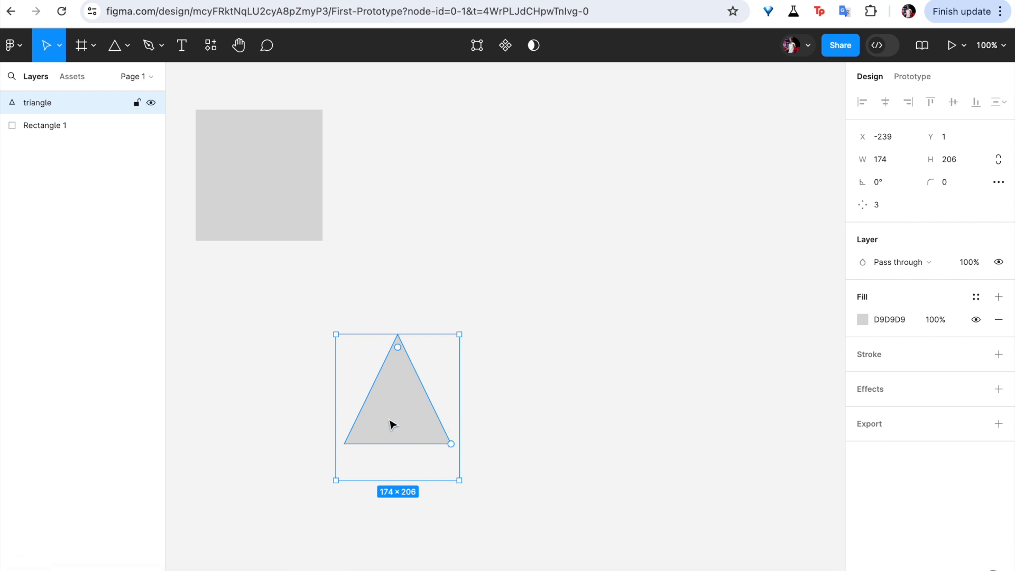
# - Add a text box about 110 × 58 between the rectangle and the triangle, reading "my text"
pyautogui.click(182, 45)
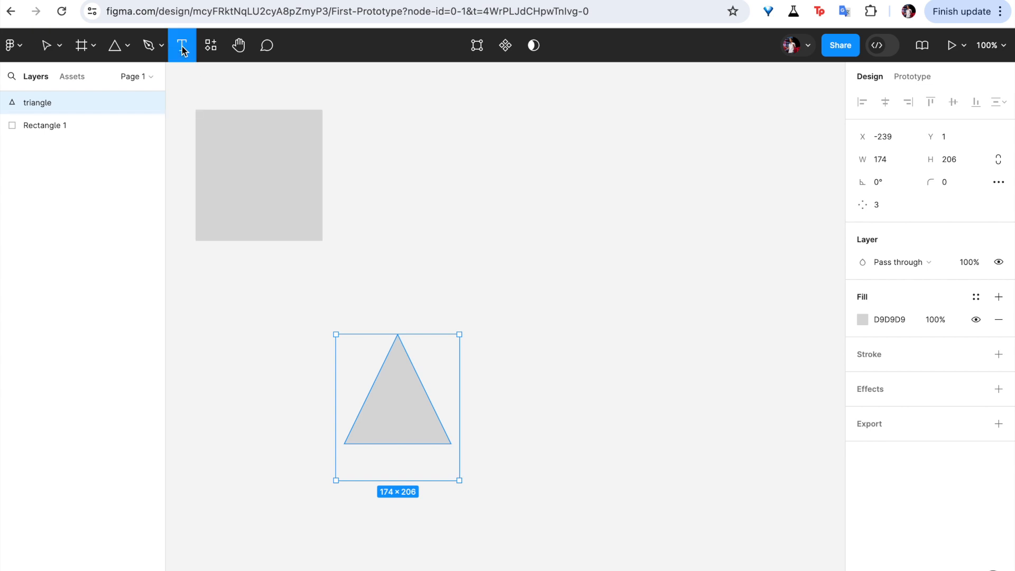
pyautogui.moveTo(352, 238); pyautogui.dragTo(432, 282)
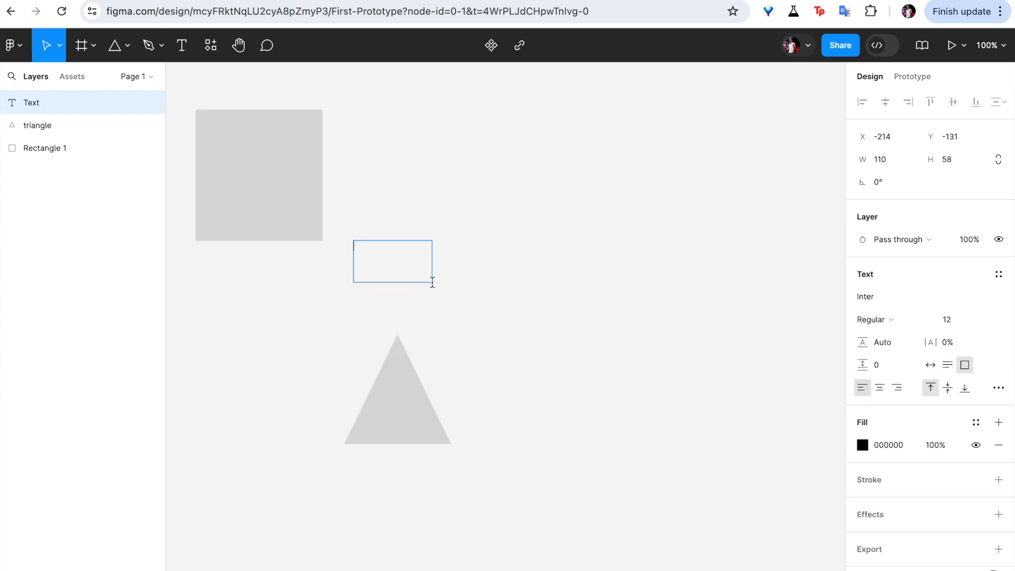
pyautogui.write('my text')
pyautogui.press('Escape')
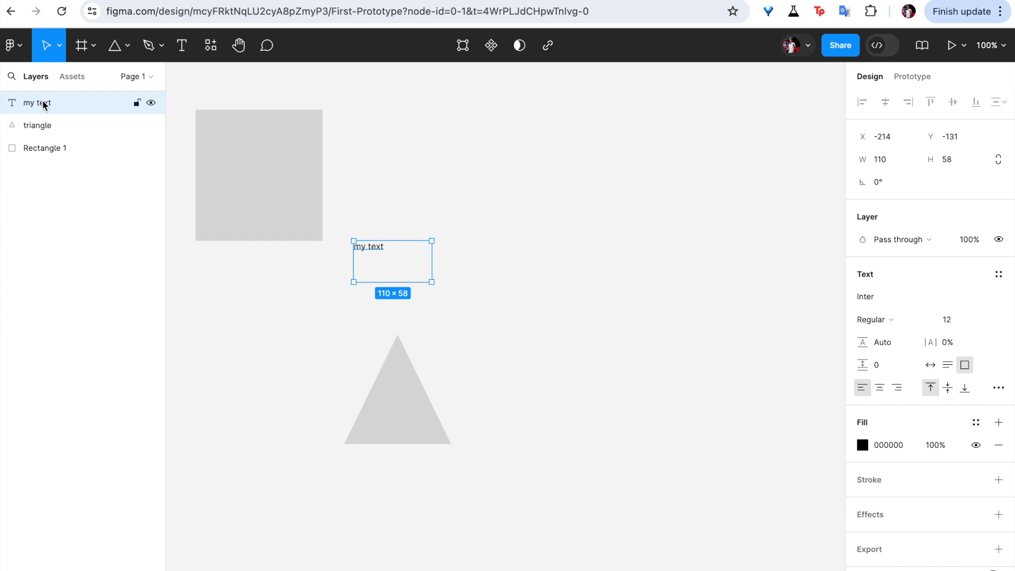
# - Arrange the shapes as a house, with the triangle as the roof on the rectangle and the text inside the rectangle
pyautogui.click(269, 177)
pyautogui.moveTo(270, 178); pyautogui.dragTo(544, 283)
pyautogui.moveTo(410, 419); pyautogui.dragTo(547, 195)
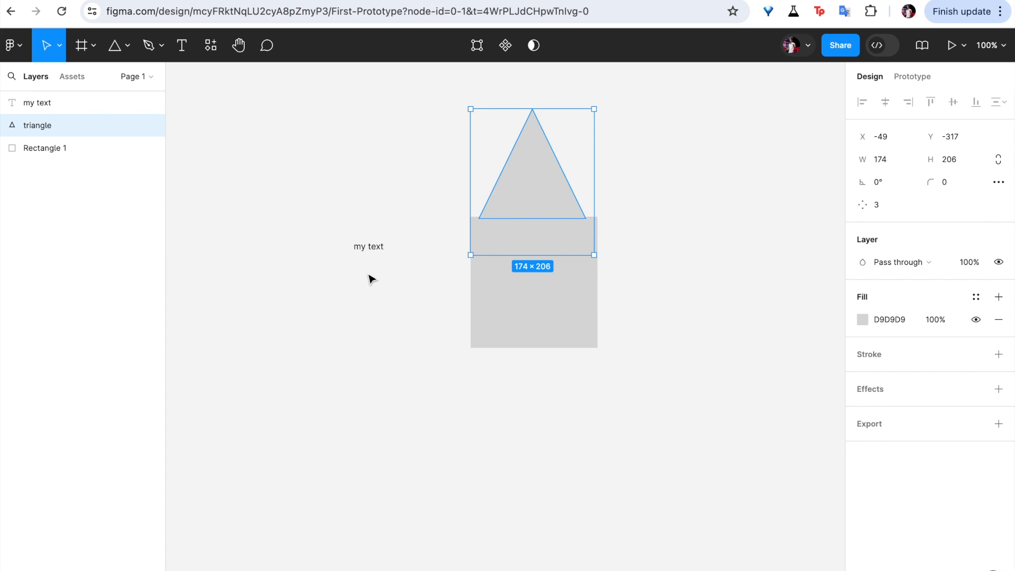
pyautogui.moveTo(368, 246); pyautogui.dragTo(534, 297)
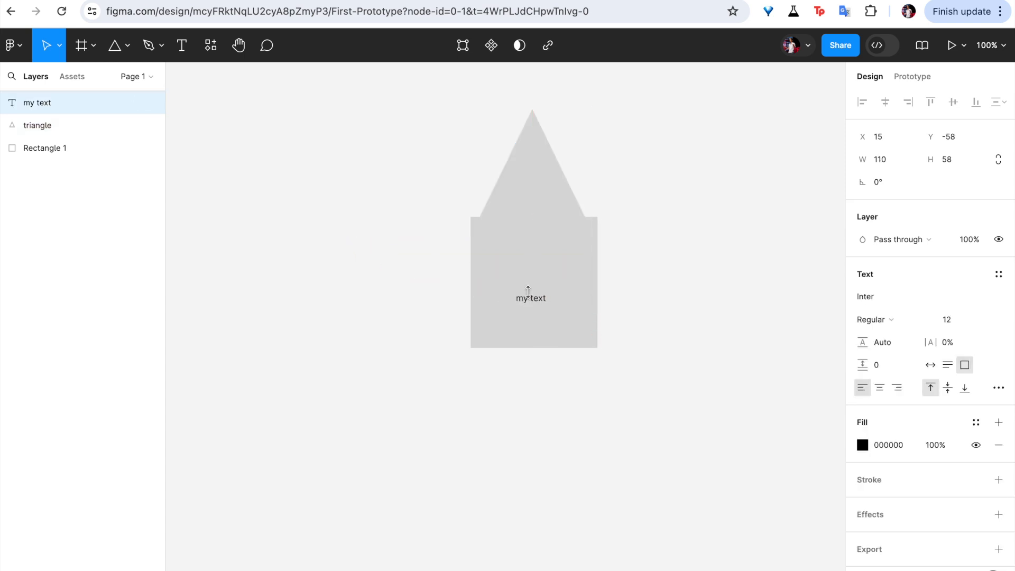
pyautogui.click(659, 354)
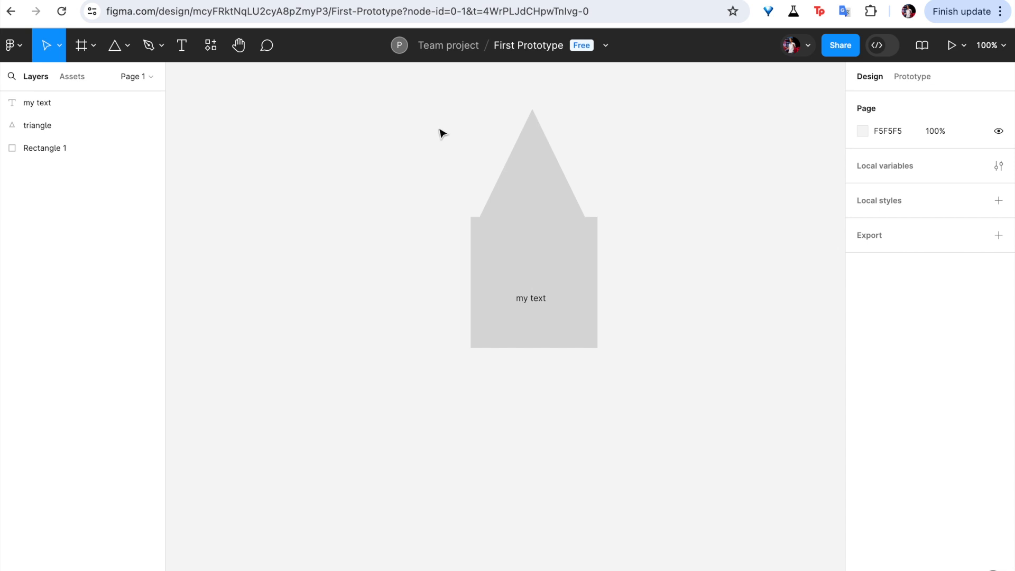
# - Turn the rectangle, triangle and text together into one component and name it "house"
pyautogui.moveTo(431, 110); pyautogui.dragTo(642, 381)
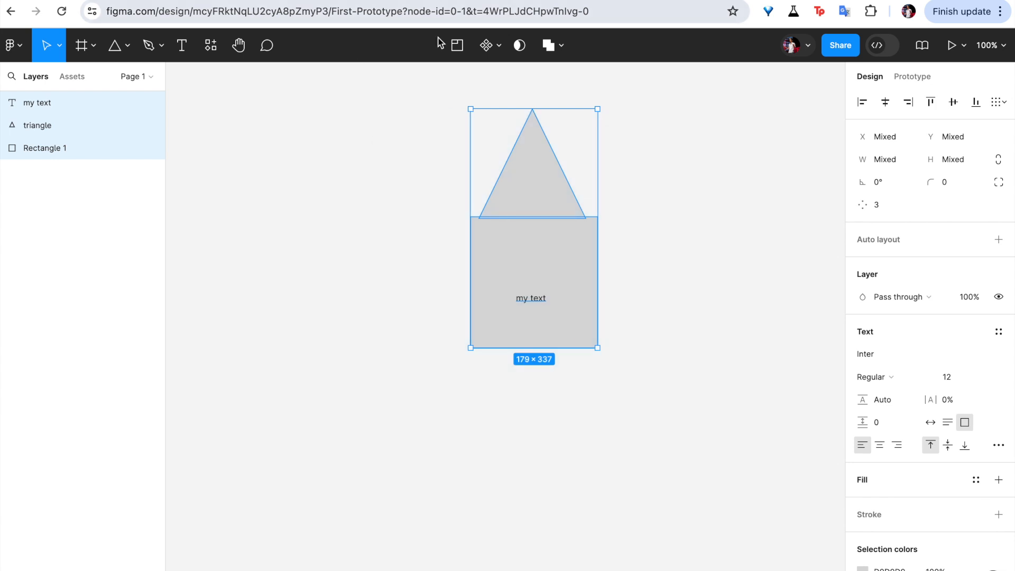
pyautogui.click(488, 50)
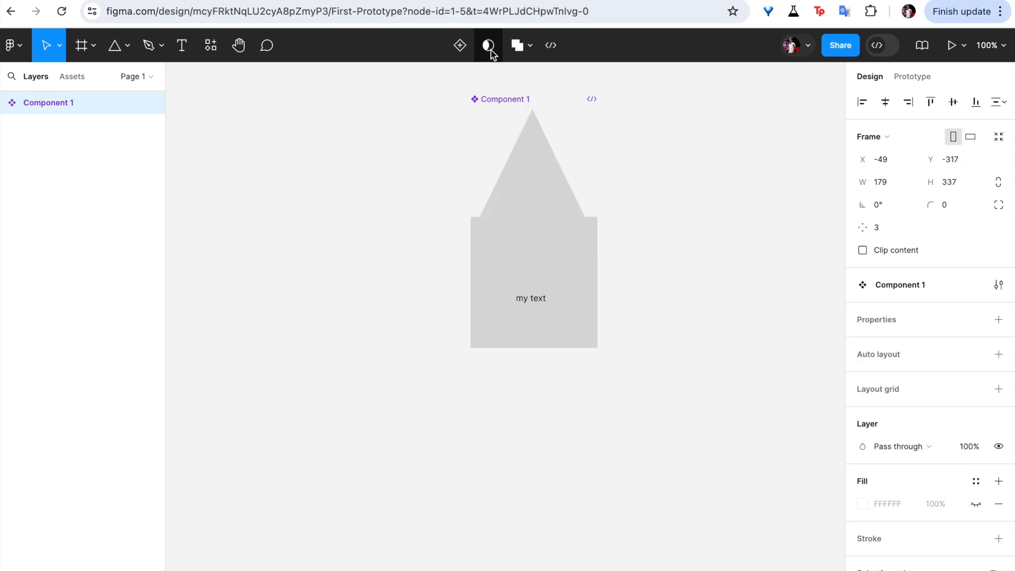
pyautogui.rightClick(39, 103)
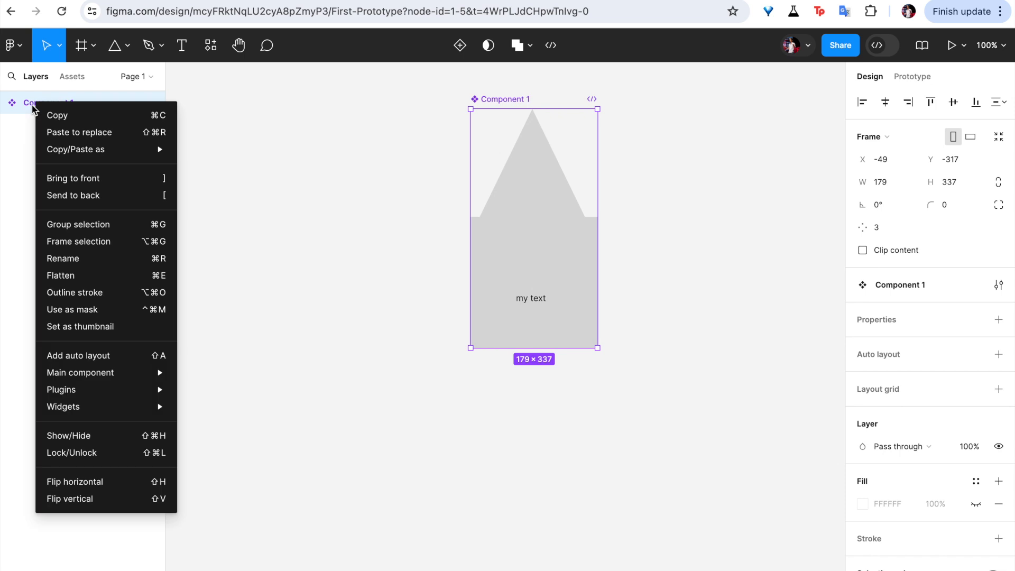
pyautogui.click(72, 260)
pyautogui.write('house')
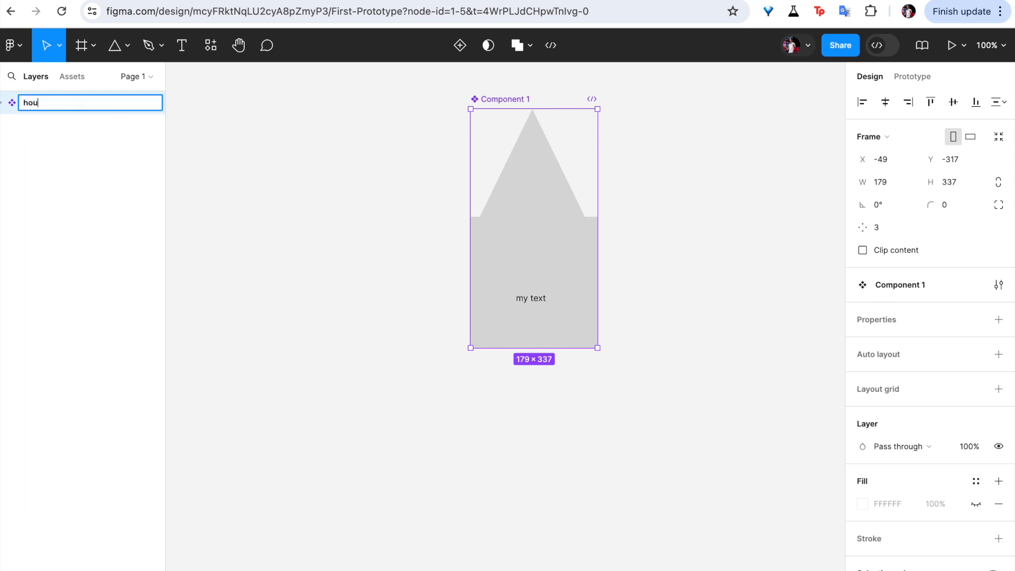
pyautogui.press('Return')
pyautogui.click(410, 332)
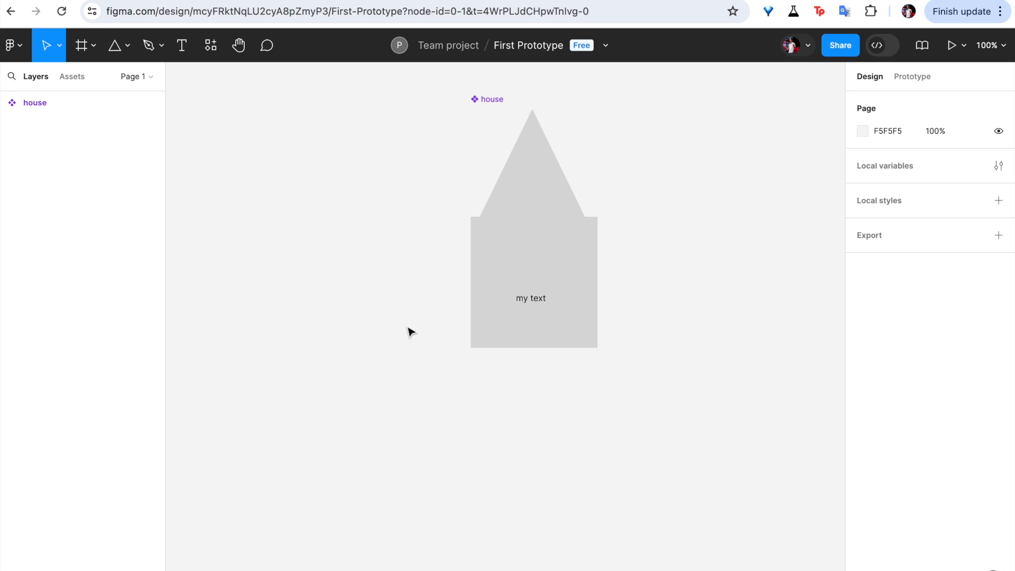
# - Shrink the house component to about 119 × 180 and move it to the upper-left area of the canvas
pyautogui.moveTo(538, 261); pyautogui.dragTo(362, 318)
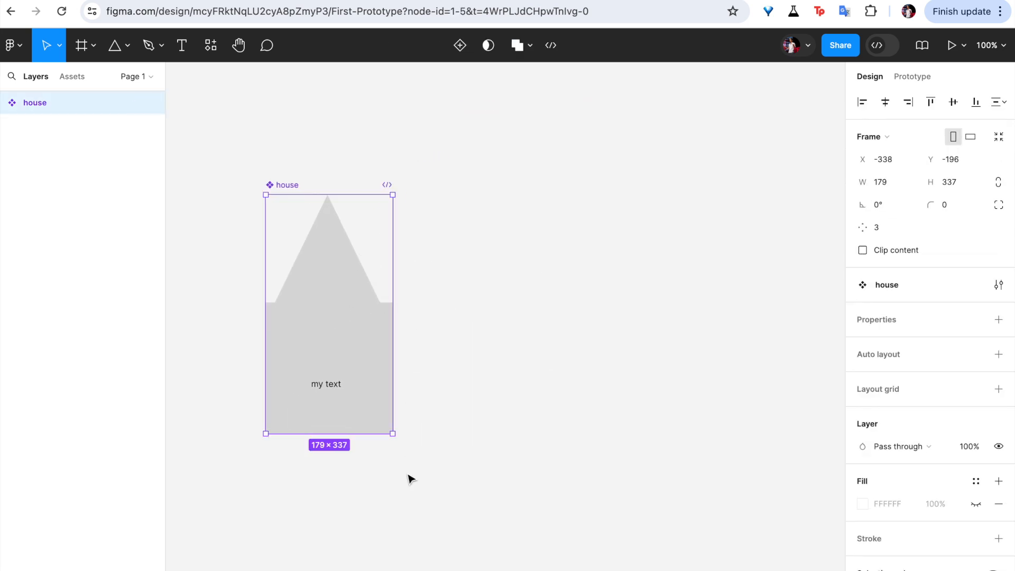
pyautogui.moveTo(393, 434); pyautogui.dragTo(350, 326)
pyautogui.moveTo(308, 276); pyautogui.dragTo(295, 179)
# - Make two duplicates of the house component and line them up in a row to its right
pyautogui.hotkey('ctrl', 'd')
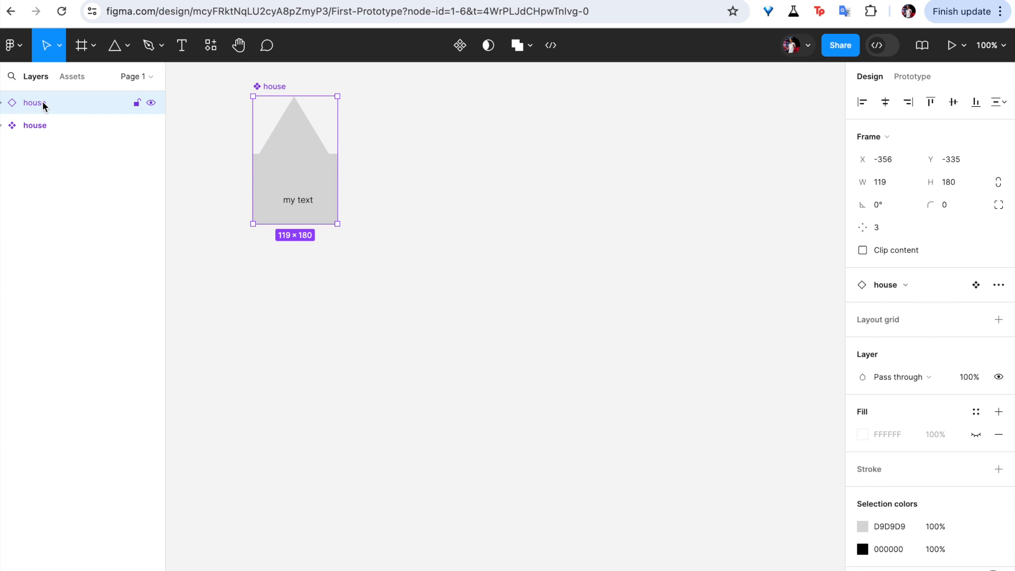
pyautogui.moveTo(281, 167); pyautogui.dragTo(505, 183)
pyautogui.hotkey('ctrl', 'd')
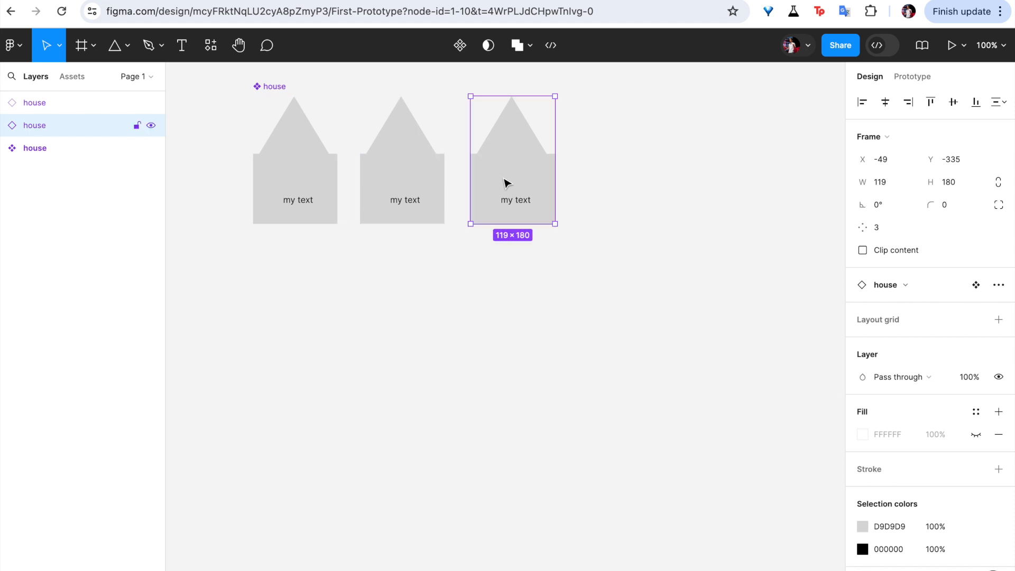
pyautogui.click(354, 348)
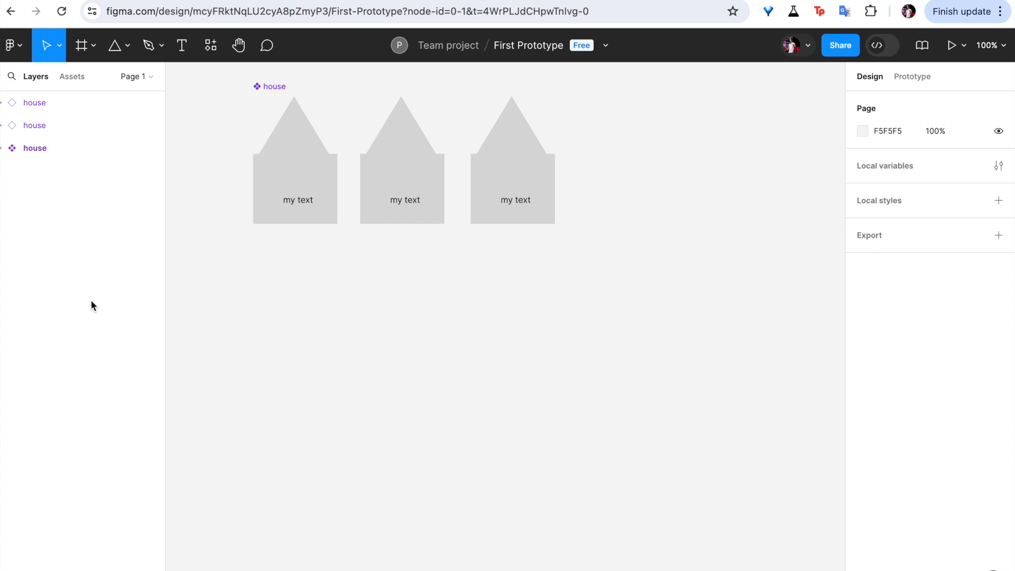
# - Expand the main house component in the layer list to view its nested layers
pyautogui.click(2, 149)
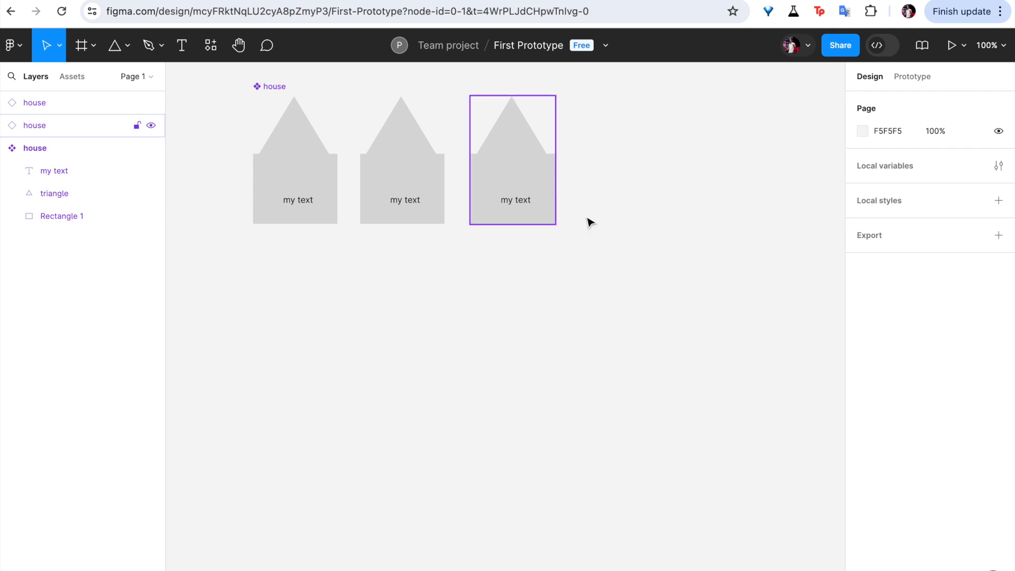
# - Delete the main house component and both of its copies from the canvas
pyautogui.moveTo(664, 243); pyautogui.dragTo(199, 106)
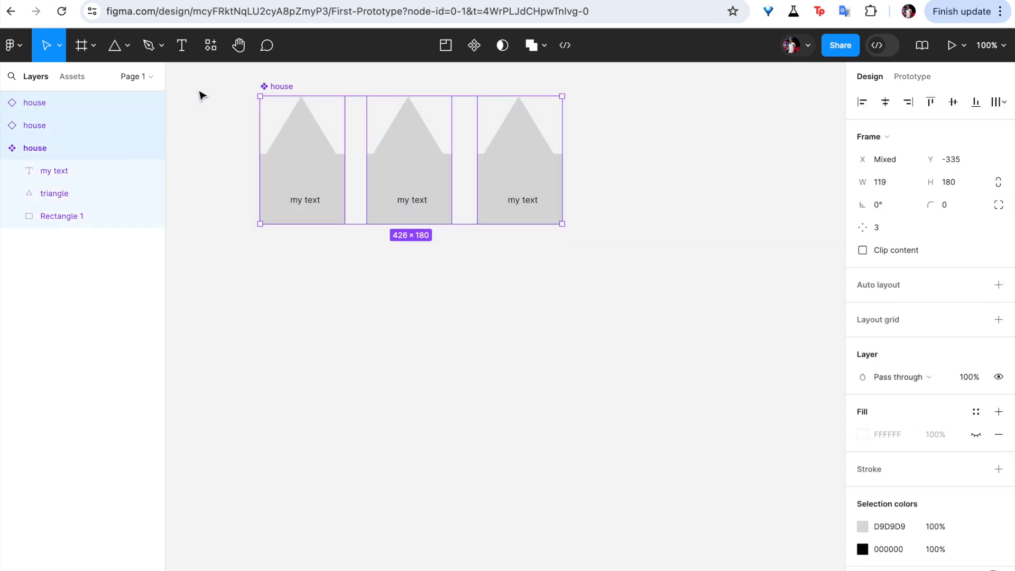
pyautogui.press('Delete')
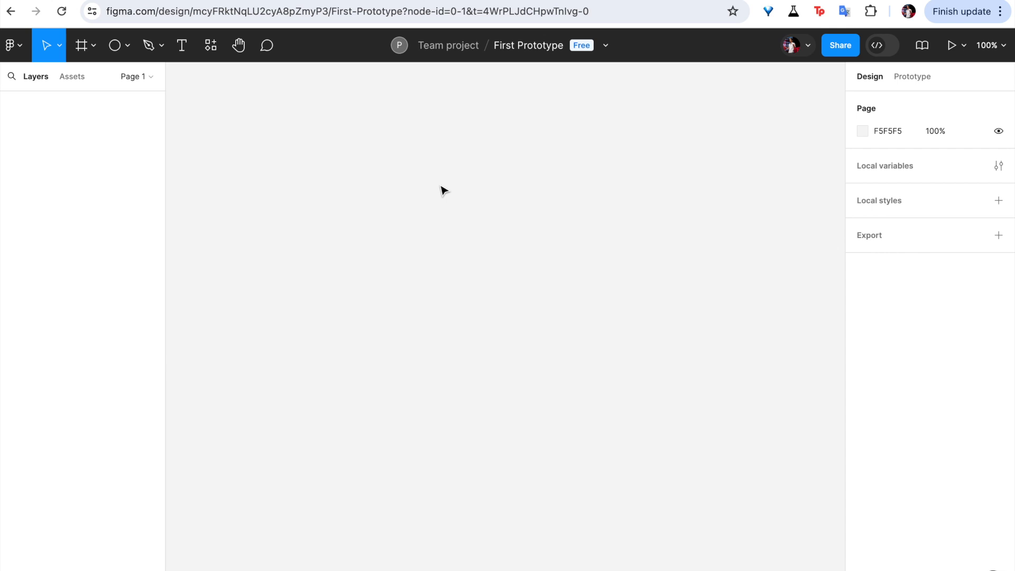
# - Draw a portrait frame about 319 × 497 on the empty canvas and rename it "profile"
pyautogui.click(92, 46)
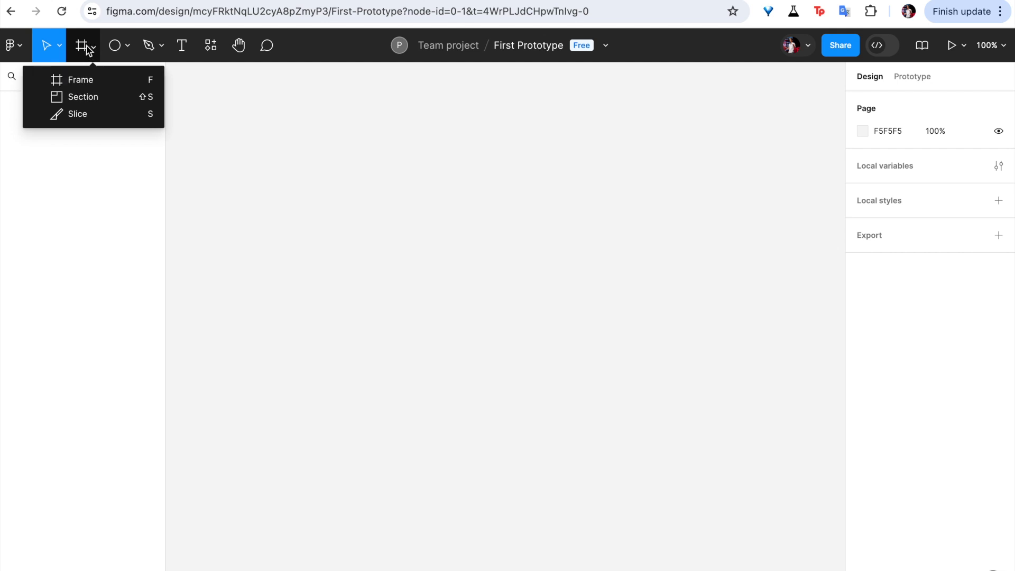
pyautogui.click(94, 80)
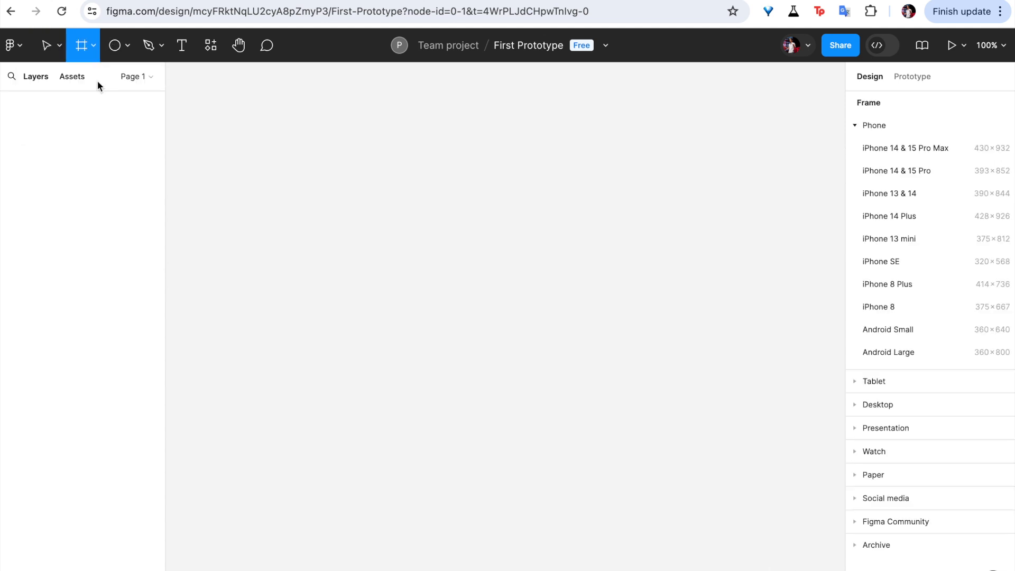
pyautogui.moveTo(228, 110); pyautogui.dragTo(454, 463)
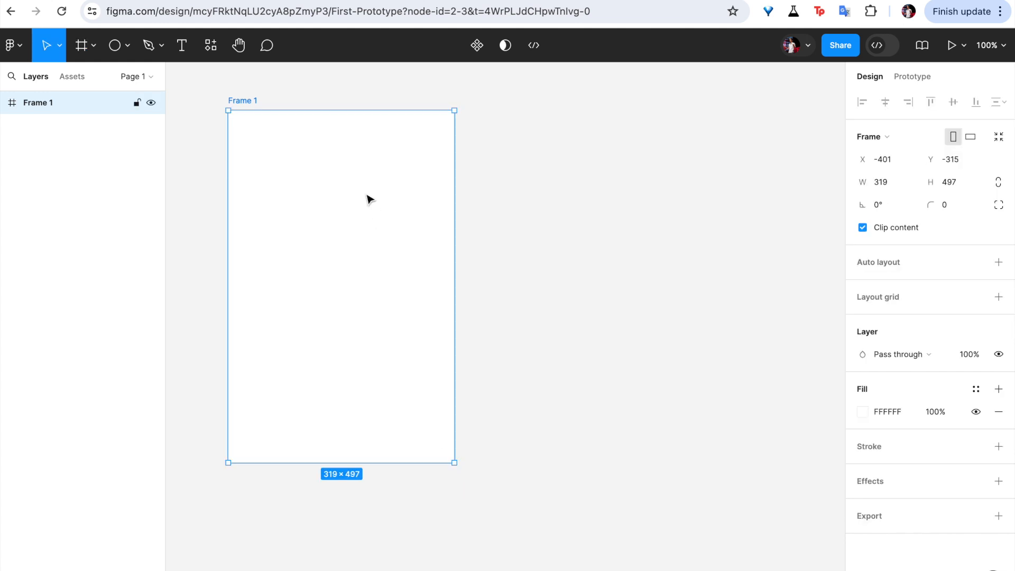
pyautogui.rightClick(33, 104)
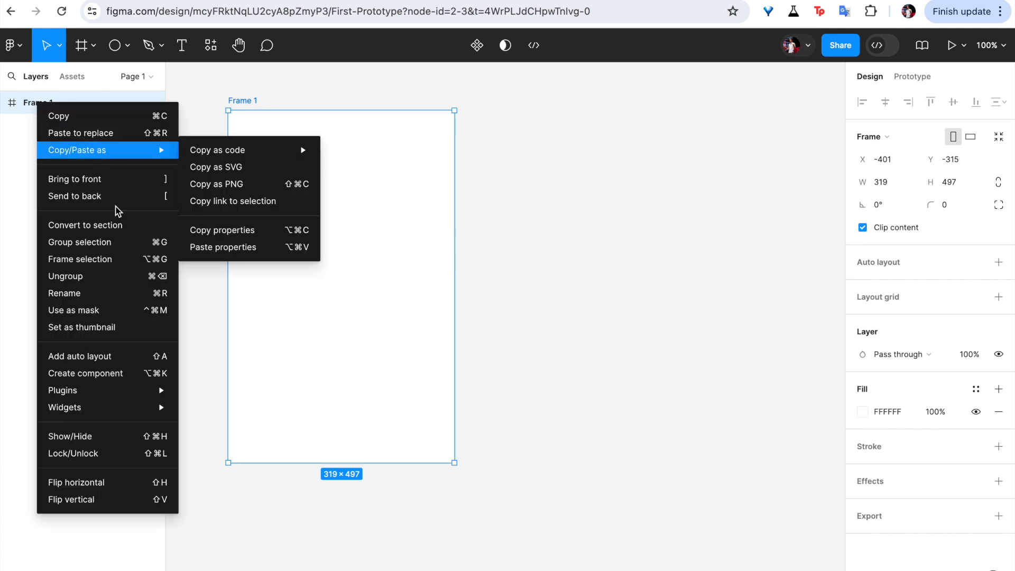
pyautogui.click(80, 293)
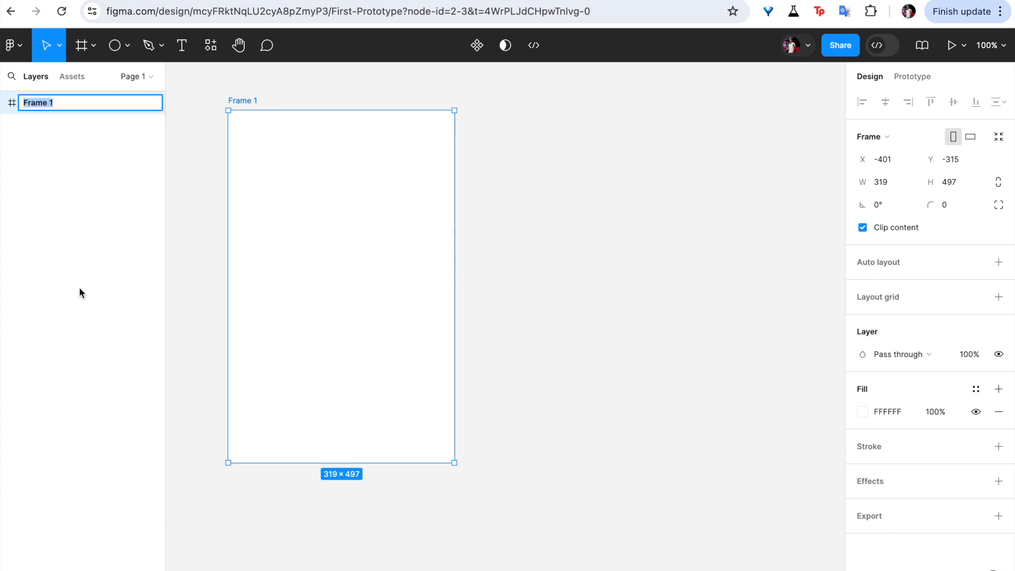
pyautogui.write('profile')
pyautogui.press('Return')
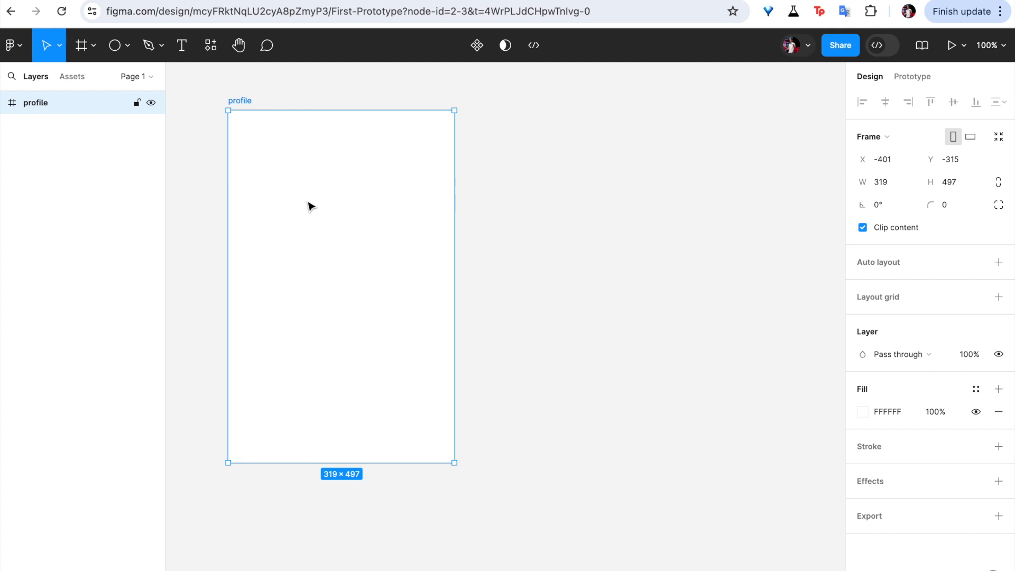
# - Draw an ellipse about 86 × 79 near the top of the profile frame and rename it "profile-pic"
pyautogui.click(127, 45)
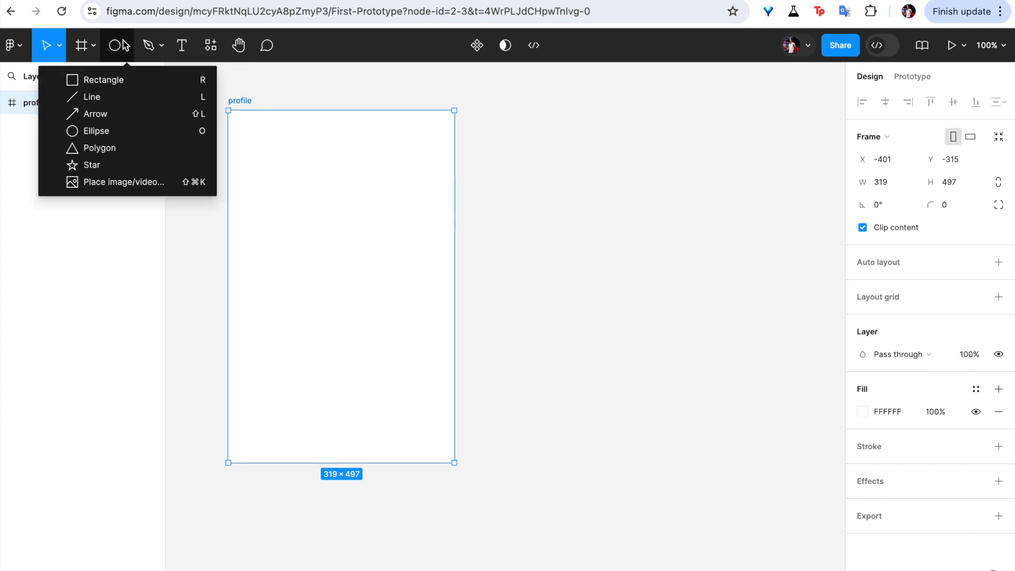
pyautogui.click(77, 133)
pyautogui.moveTo(304, 147); pyautogui.dragTo(338, 173)
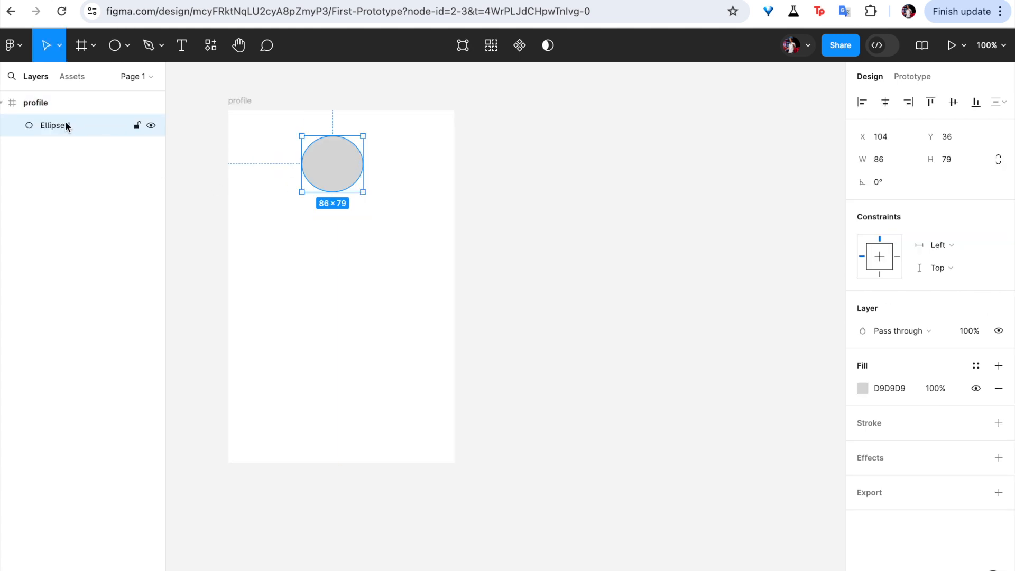
pyautogui.rightClick(67, 122)
pyautogui.click(112, 274)
pyautogui.write('pro')
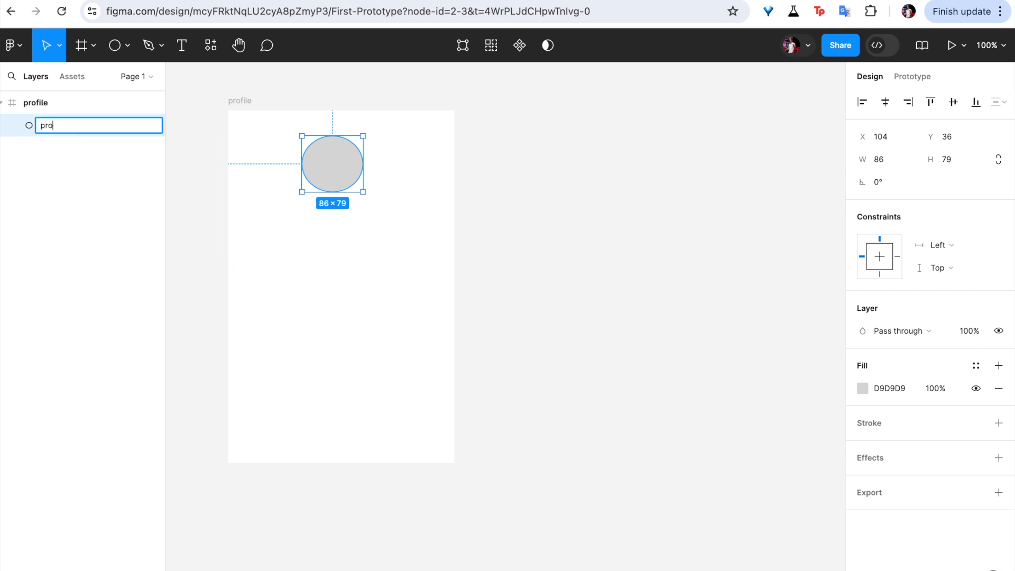
pyautogui.write('file-pic')
pyautogui.press('Return')
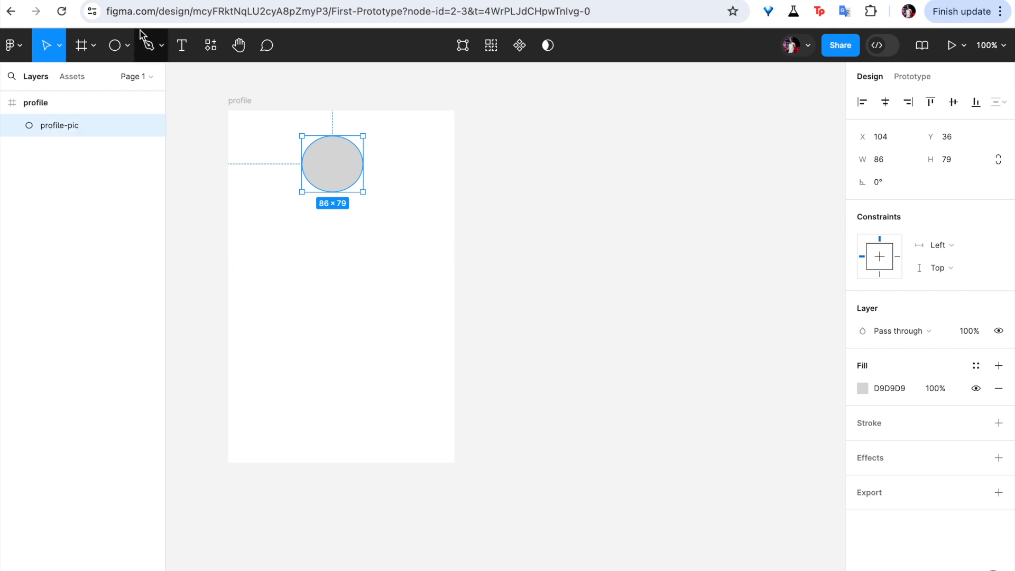
pyautogui.click(181, 45)
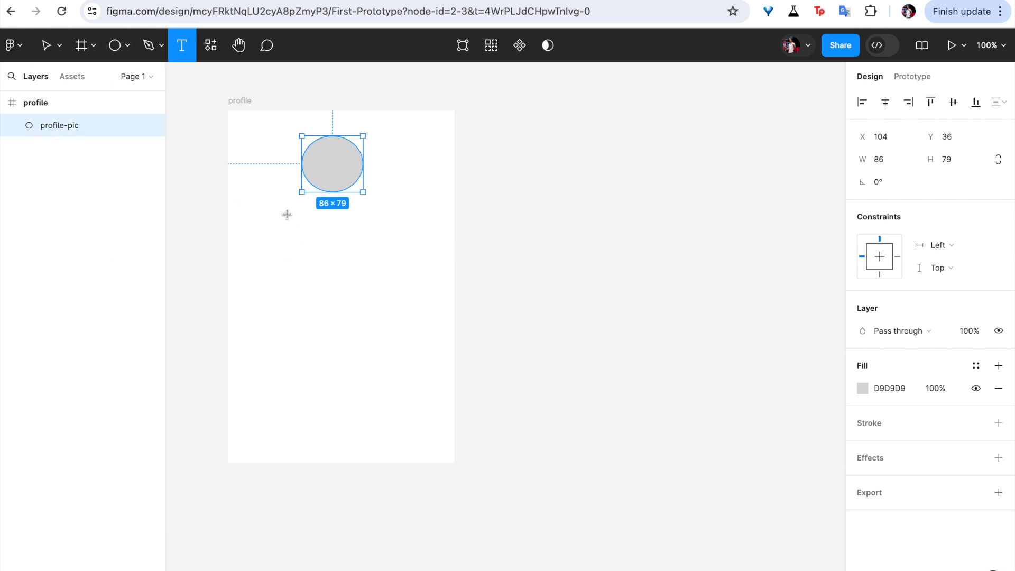
pyautogui.moveTo(282, 207); pyautogui.dragTo(392, 225)
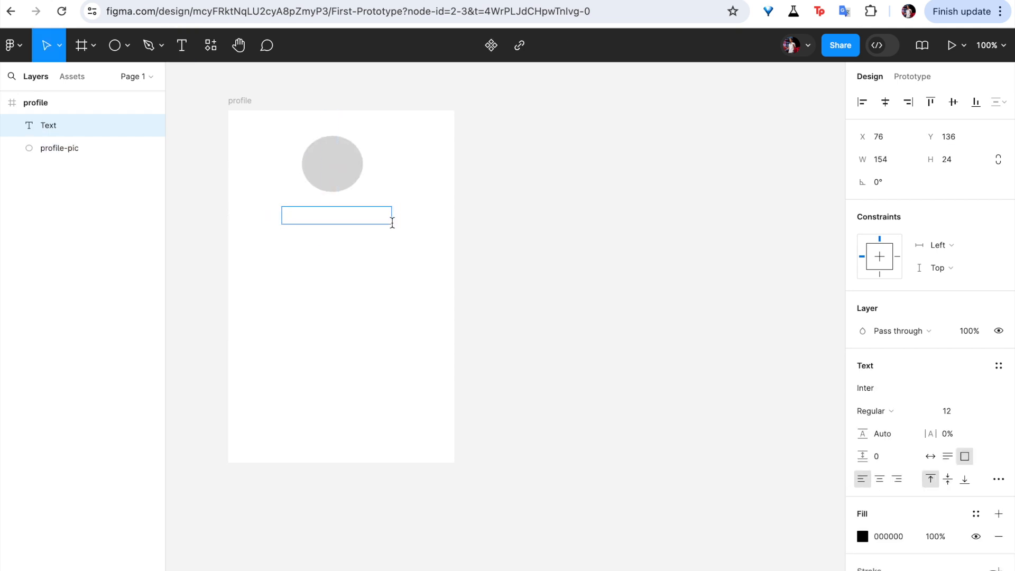
pyautogui.write('@codeformauritius')
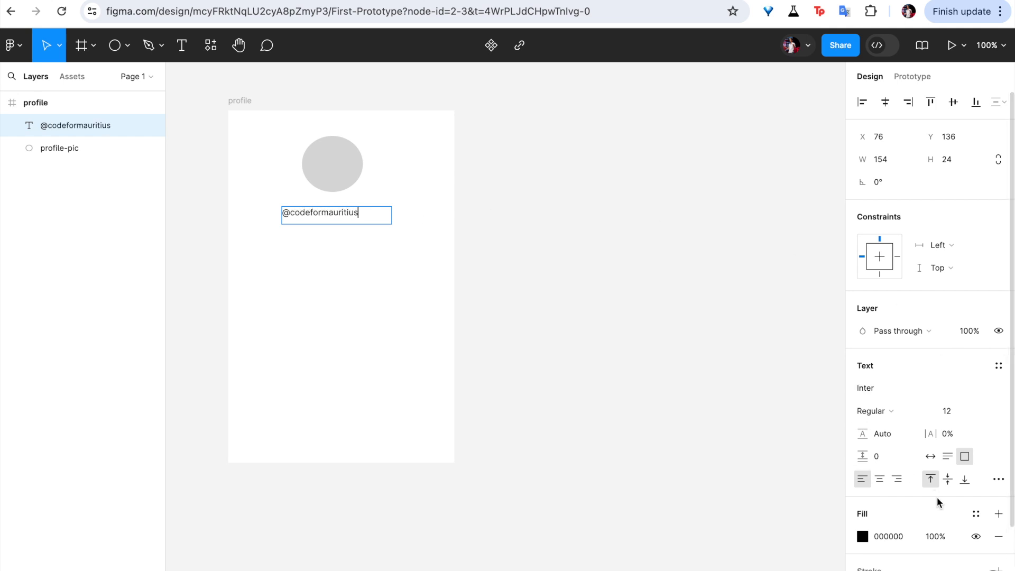
pyautogui.click(880, 479)
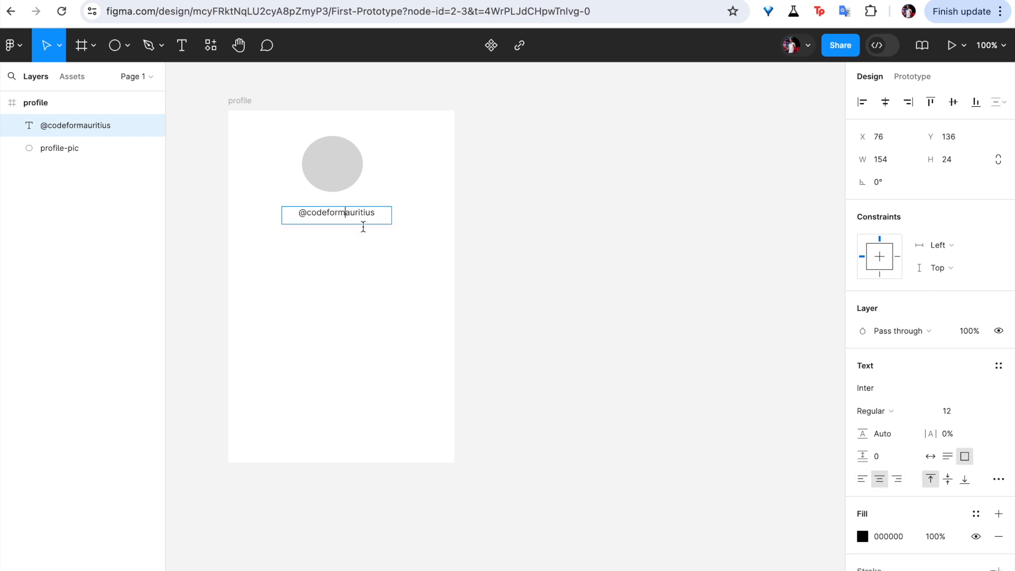
pyautogui.click(310, 221)
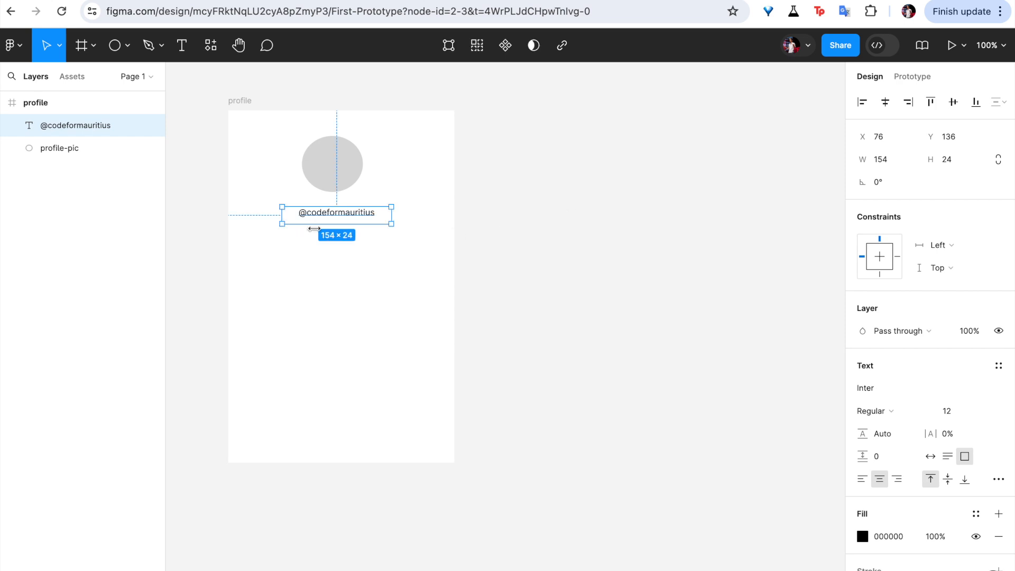
pyautogui.moveTo(341, 223)
pyautogui.mouseDown()
pyautogui.moveTo(338, 208)
pyautogui.moveTo(336, 220)
pyautogui.mouseUp()
pyautogui.click(349, 158)
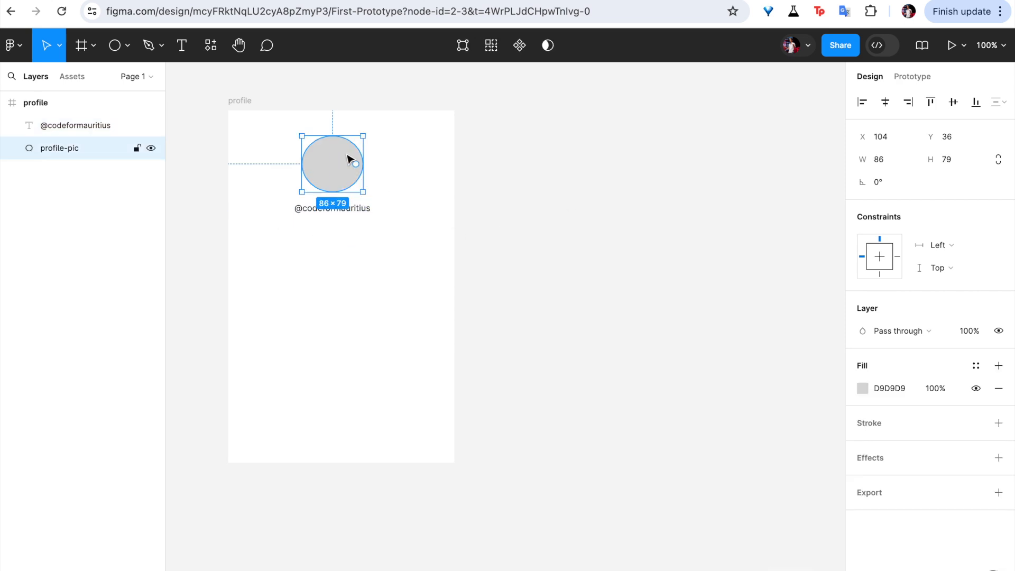
pyautogui.moveTo(350, 159); pyautogui.dragTo(358, 159)
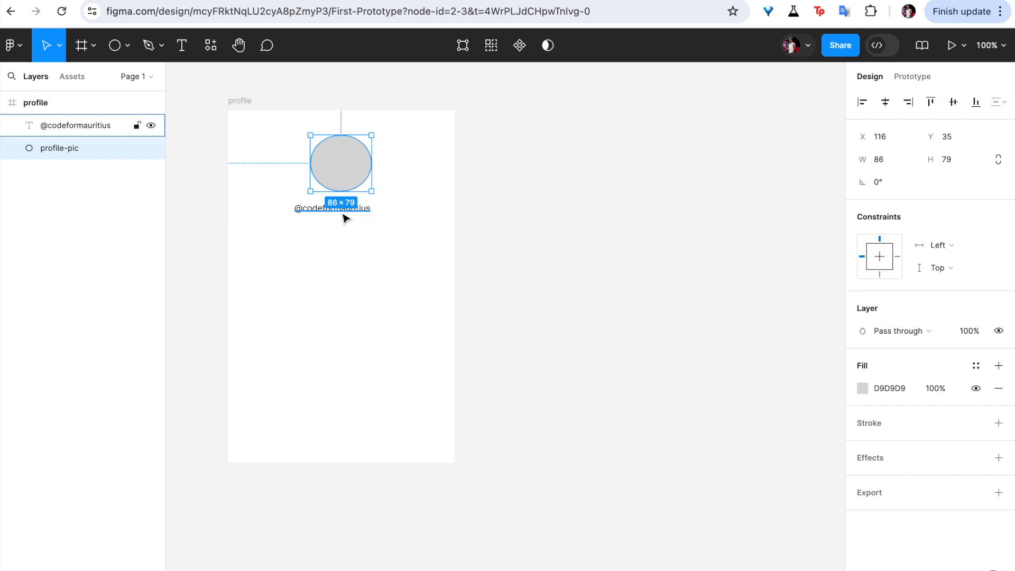
pyautogui.moveTo(308, 210); pyautogui.dragTo(319, 211)
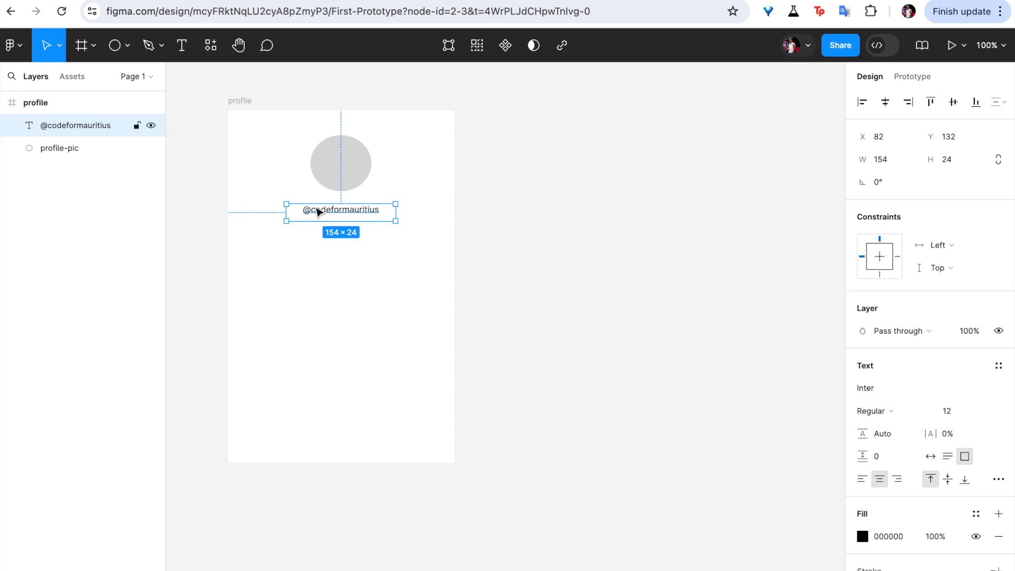
pyautogui.click(418, 148)
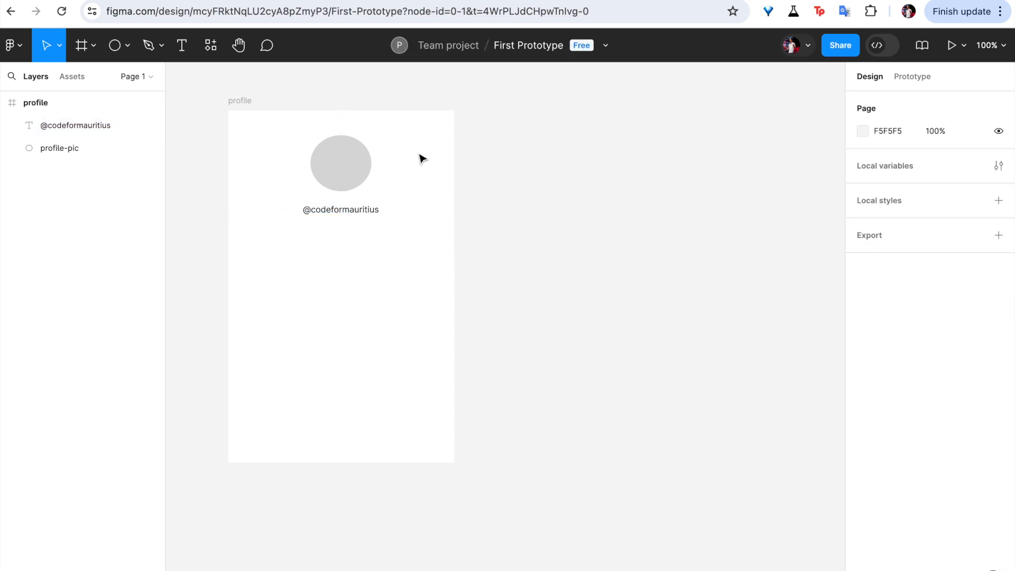
pyautogui.click(328, 219)
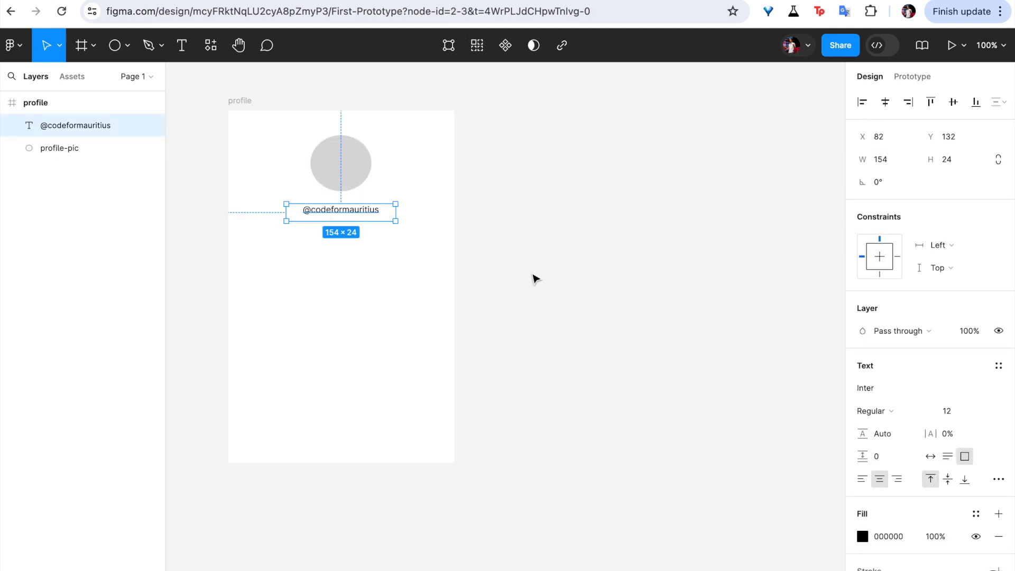
pyautogui.rightClick(62, 120)
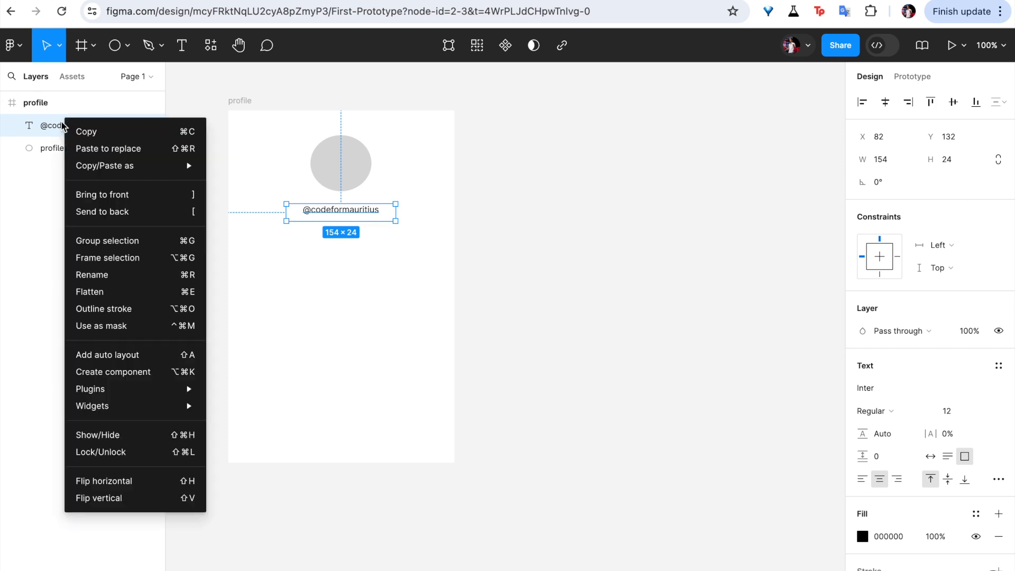
pyautogui.click(113, 272)
pyautogui.write('username')
pyautogui.press('Return')
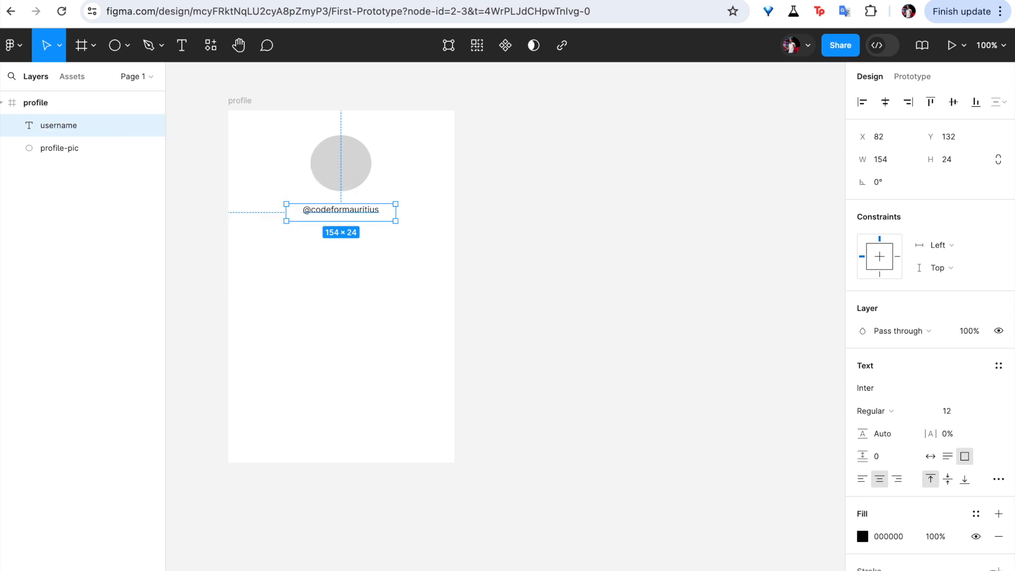
pyautogui.click(343, 172)
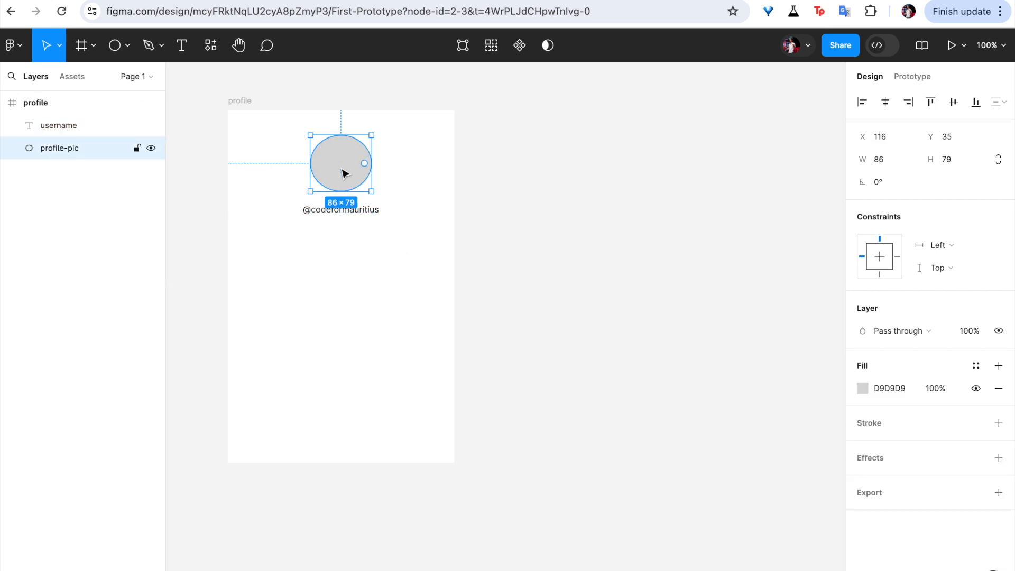
pyautogui.click(367, 213)
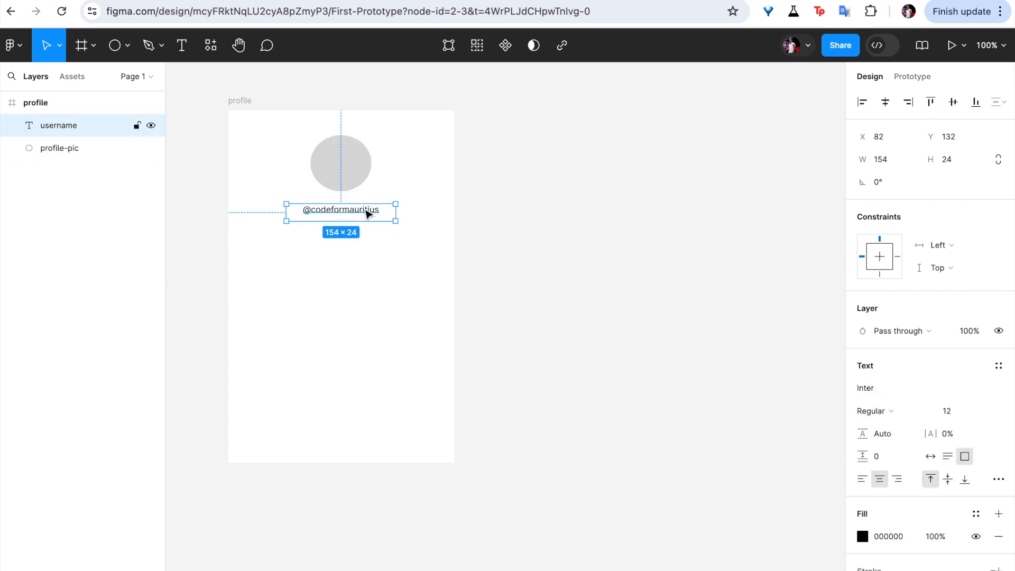
pyautogui.click(205, 326)
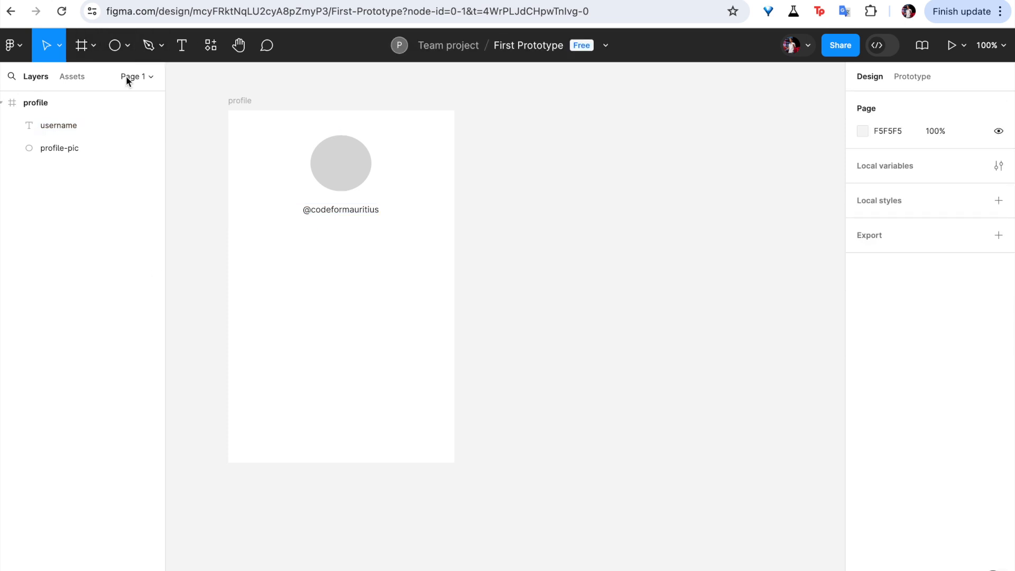
# - Draw a rectangle about 212 × 119 below the username text in the profile frame
pyautogui.click(127, 47)
pyautogui.click(102, 76)
pyautogui.moveTo(262, 232)
pyautogui.mouseDown()
pyautogui.moveTo(413, 278)
pyautogui.moveTo(414, 316)
pyautogui.mouseUp()
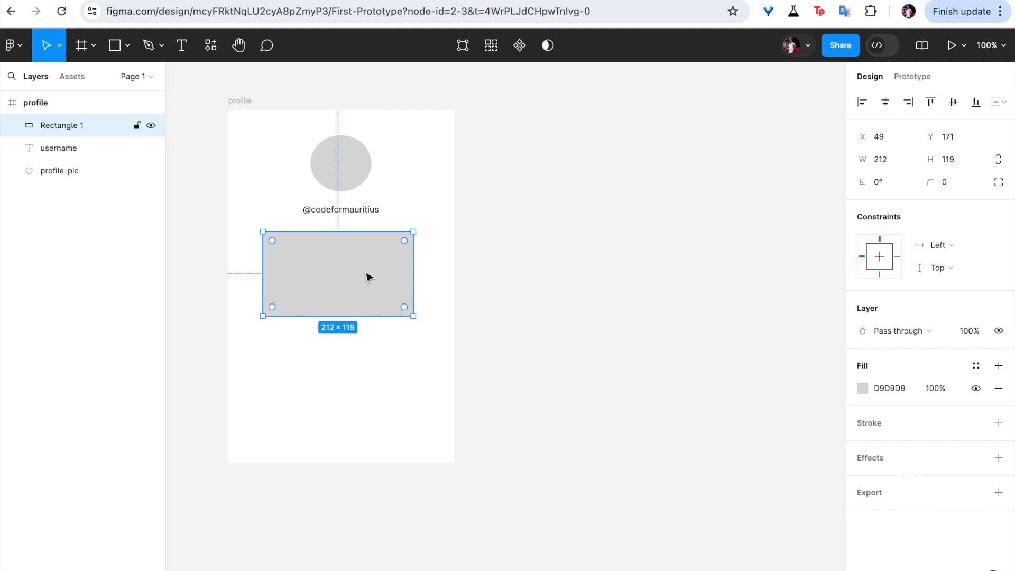
pyautogui.click(280, 338)
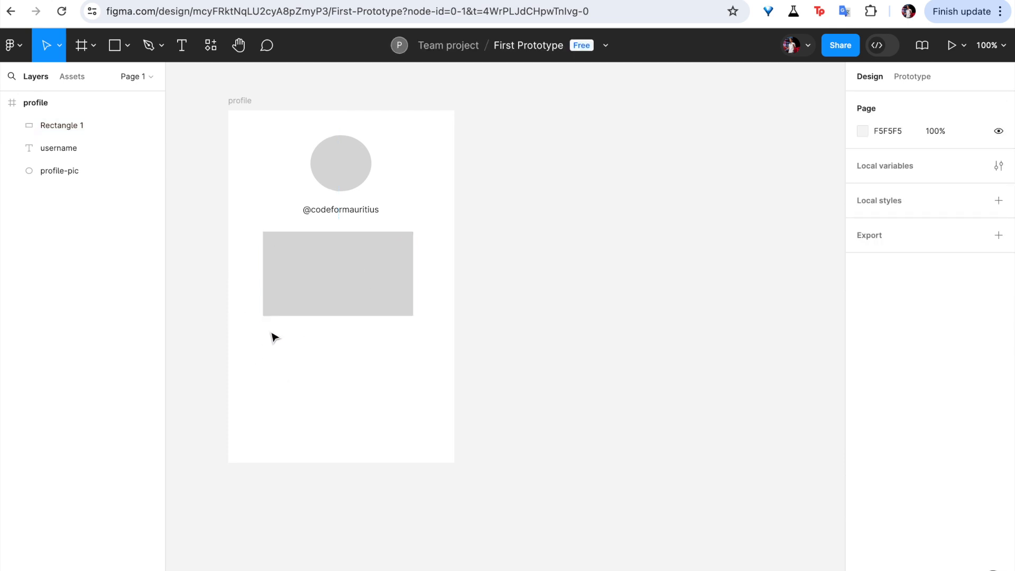
# - Add a left-aligned text box about 179 × 29 reading "caption 1" directly below the rectangle
pyautogui.click(182, 45)
pyautogui.moveTo(263, 324); pyautogui.dragTo(389, 342)
pyautogui.write('caption 1')
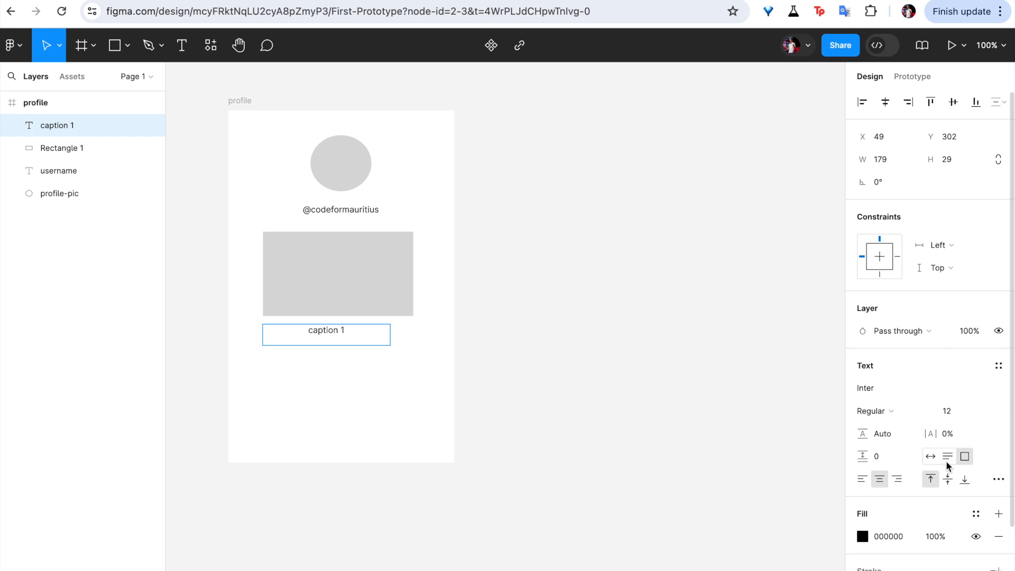
pyautogui.click(862, 479)
pyautogui.click(289, 327)
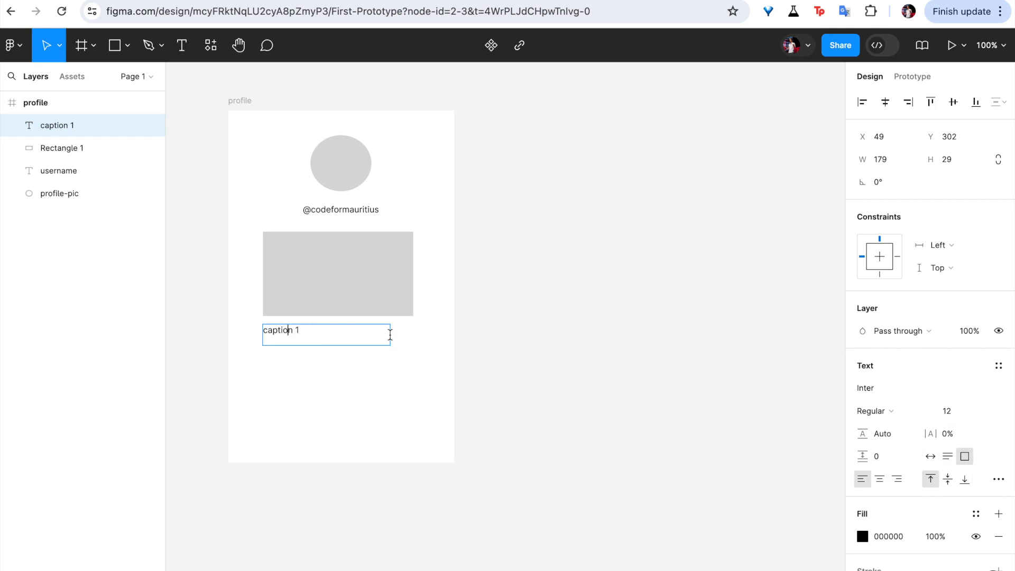
pyautogui.press('Escape')
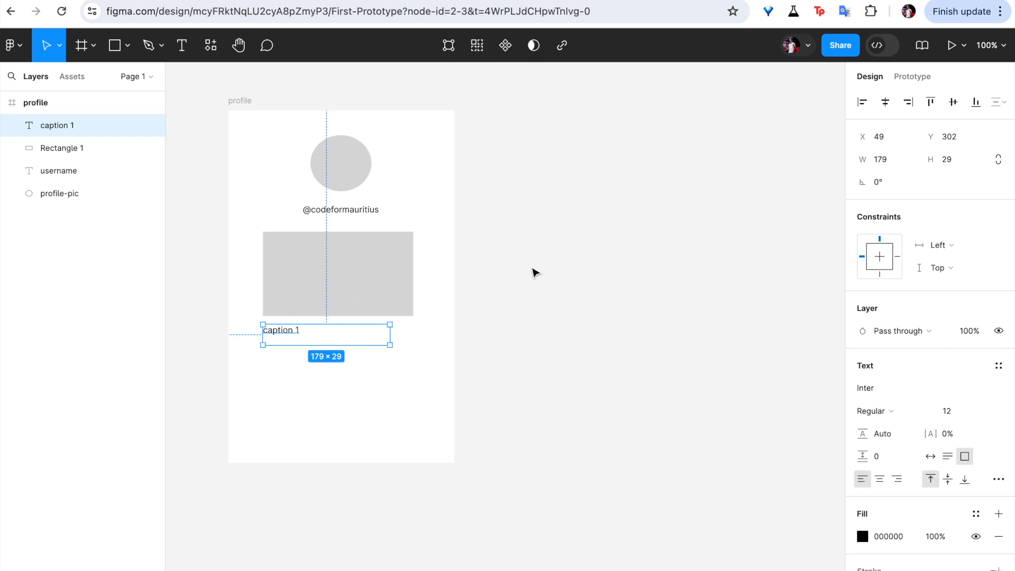
# - Draw a second rectangle about 213 × 105 below the "caption 1" text, matching the first rectangle's edges
pyautogui.click(127, 46)
pyautogui.click(119, 83)
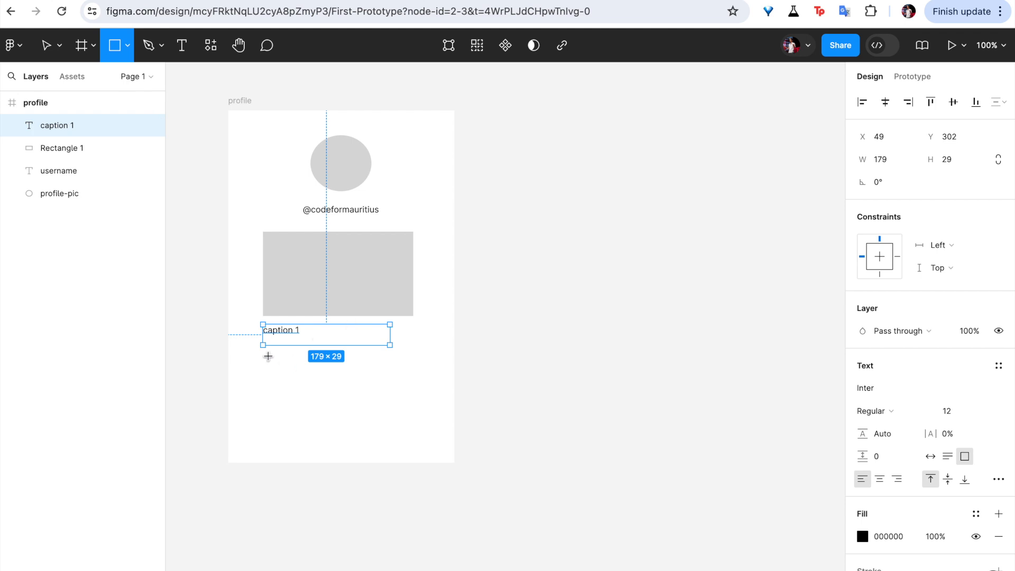
pyautogui.moveTo(262, 353)
pyautogui.mouseDown()
pyautogui.moveTo(425, 387)
pyautogui.moveTo(413, 428)
pyautogui.mouseUp()
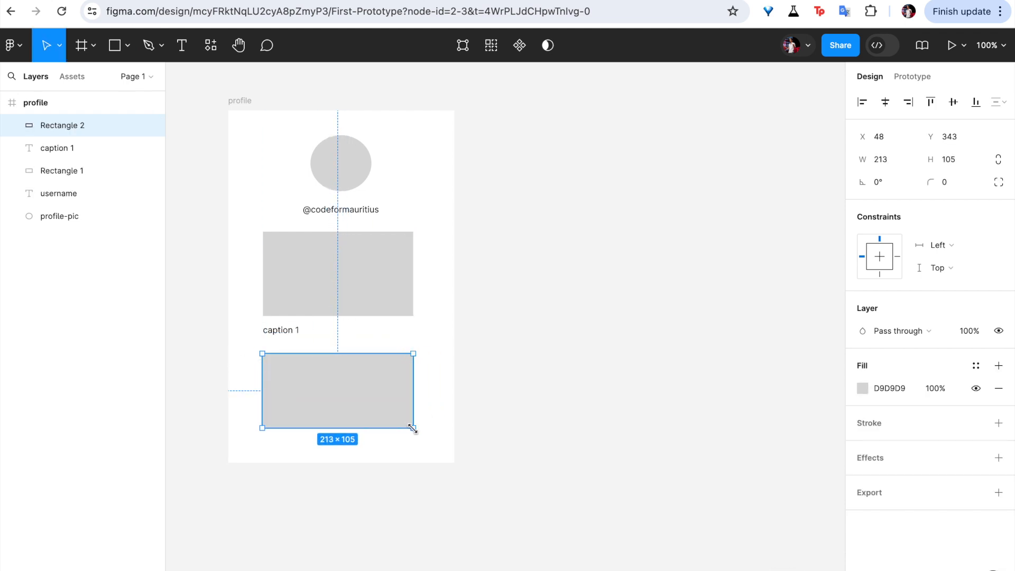
# - Duplicate the "caption 1" text below the second rectangle and change the copy to read "caption 2"
pyautogui.click(283, 336)
pyautogui.moveTo(283, 337); pyautogui.dragTo(286, 447)
pyautogui.doubleClick(289, 437)
pyautogui.click(302, 440)
pyautogui.press('BackSpace')
pyautogui.write('2')
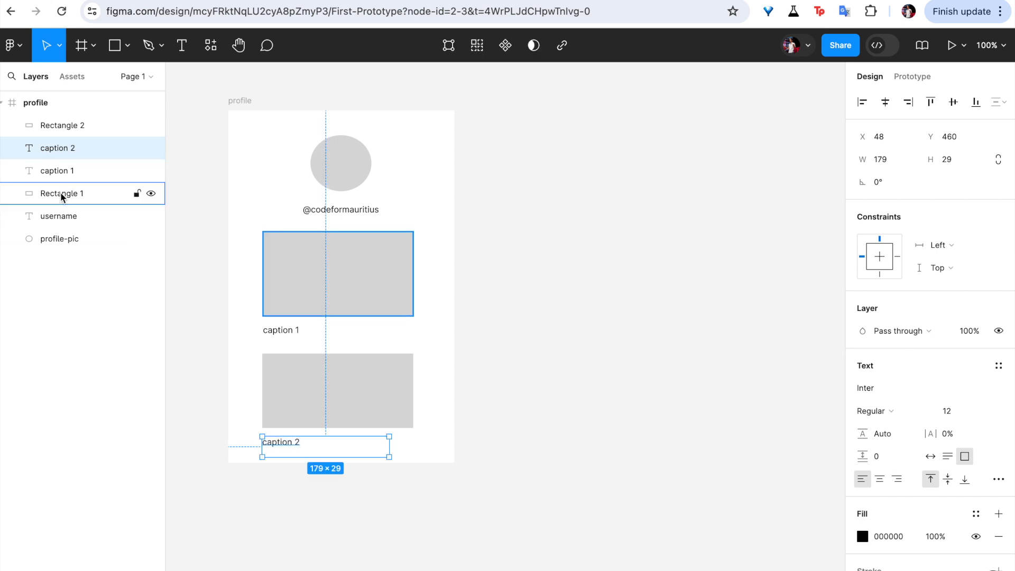
# - Rename the first rectangle's layer, above caption 1, as "user photo 1"
pyautogui.click(61, 194)
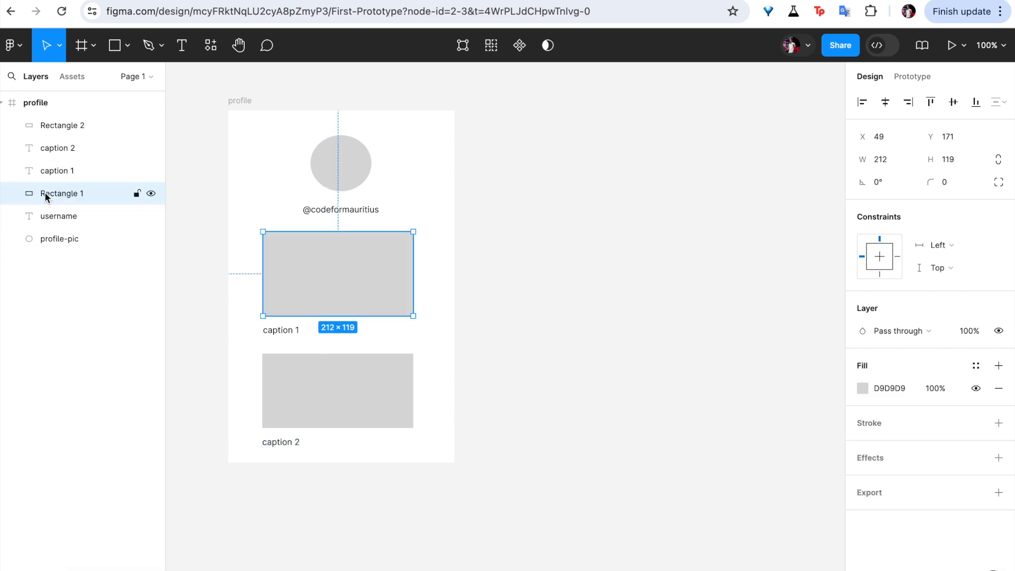
pyautogui.rightClick(50, 197)
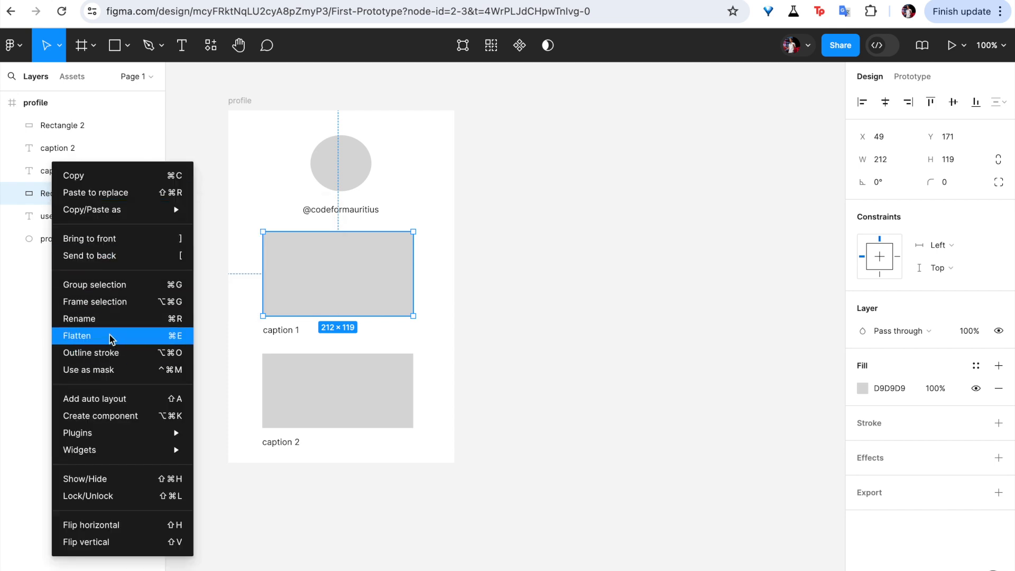
pyautogui.click(97, 321)
pyautogui.write('user photo 1')
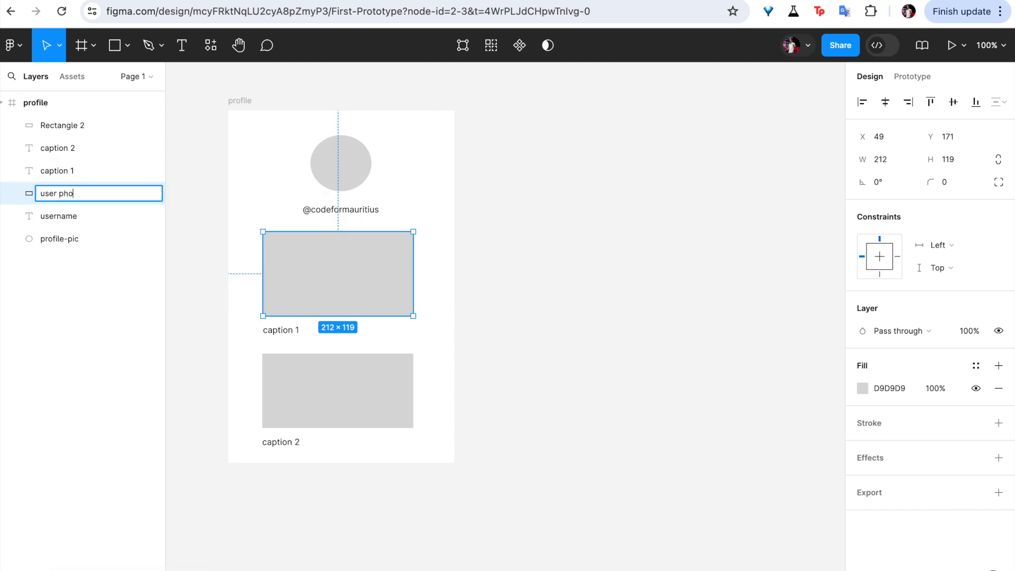
pyautogui.click(59, 328)
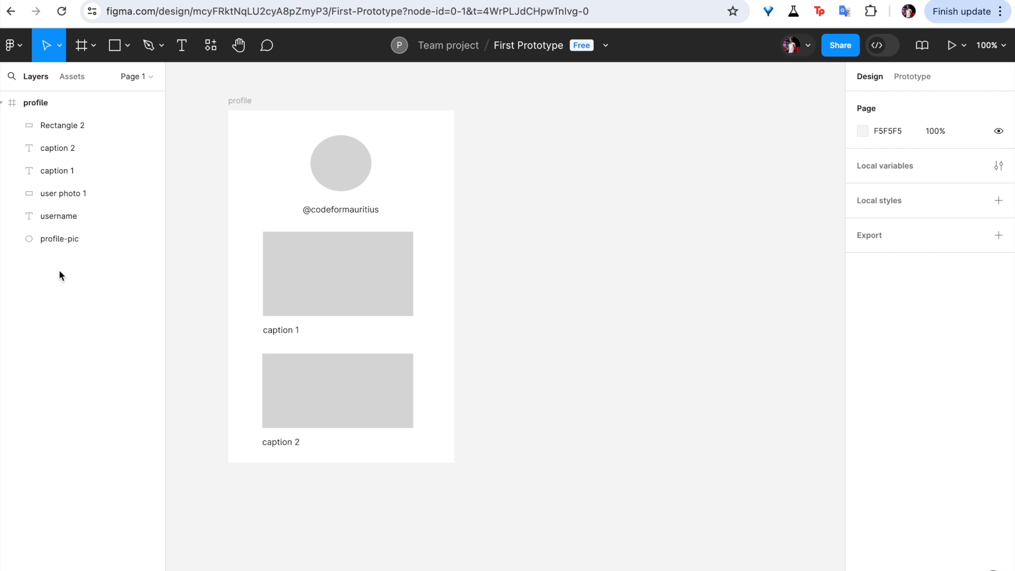
# - Rename the second rectangle's layer, above caption 2, as "user photo 2"
pyautogui.click(75, 127)
pyautogui.rightClick(75, 128)
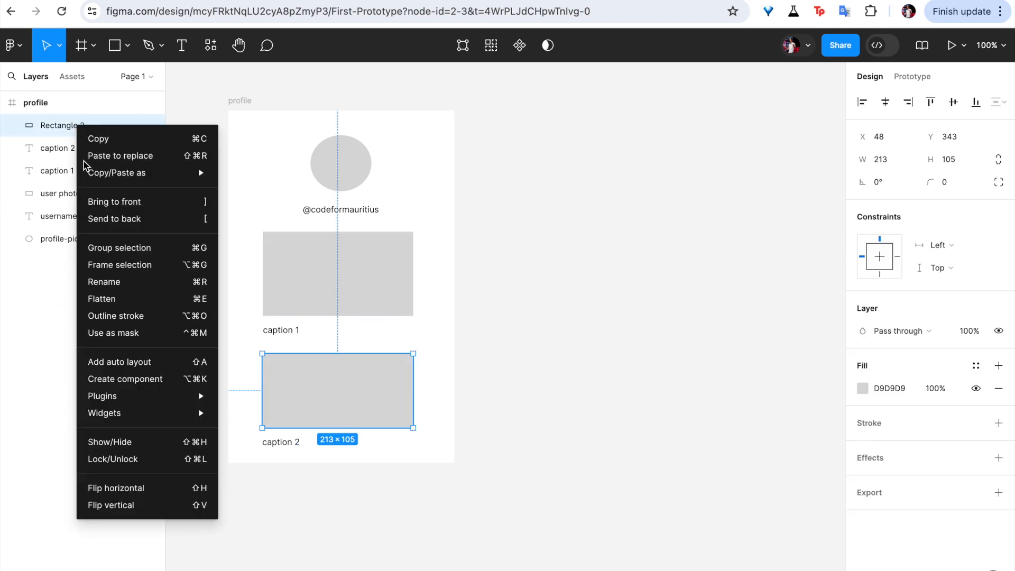
pyautogui.click(106, 282)
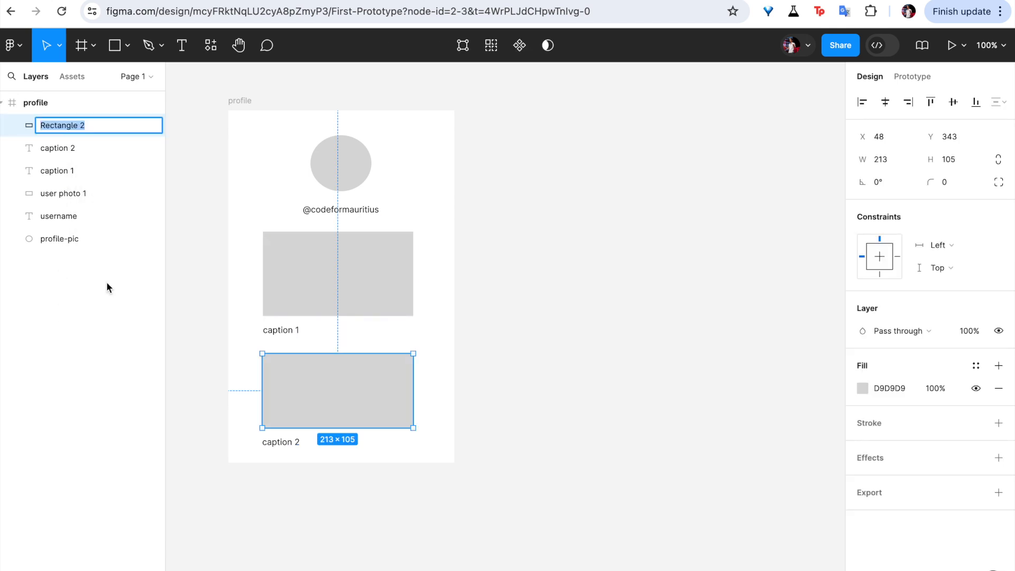
pyautogui.write('user photo 2')
pyautogui.click(70, 350)
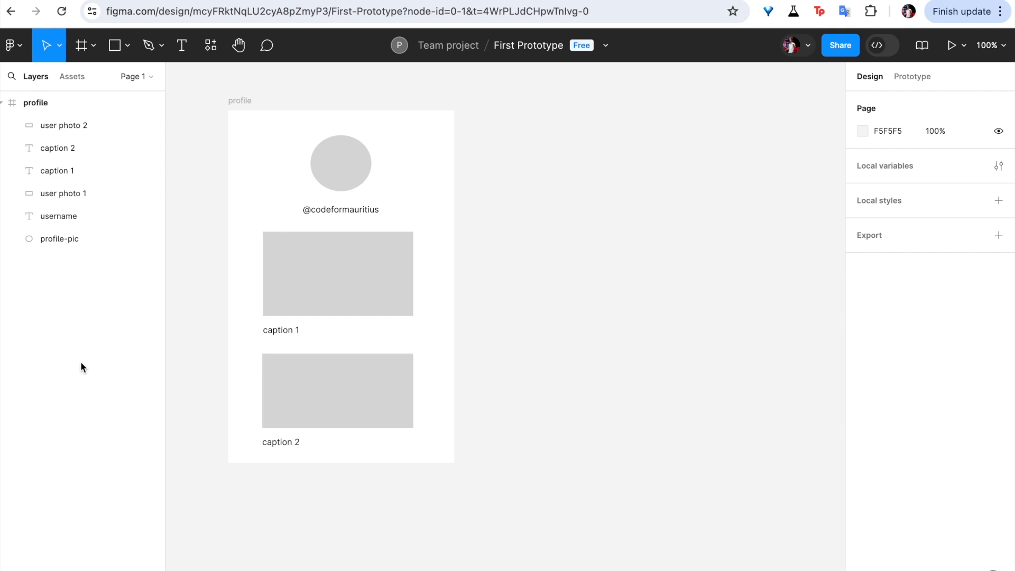
# - Nudge the username text up to Y 130, spaced 17 from both the profile picture and the first photo
pyautogui.moveTo(344, 207); pyautogui.dragTo(344, 205)
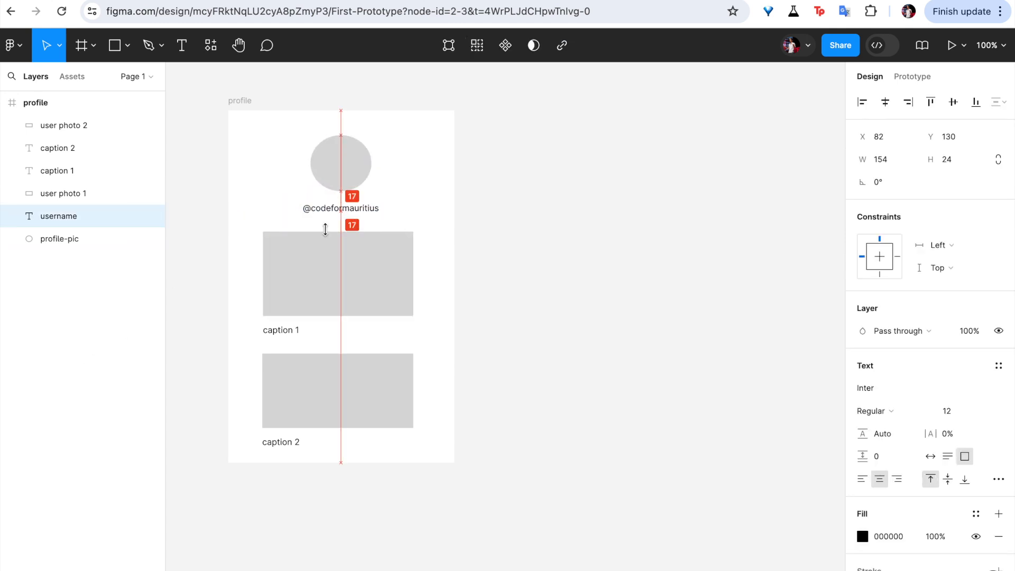
pyautogui.click(310, 267)
pyautogui.click(280, 335)
pyautogui.click(338, 279)
pyautogui.click(336, 404)
# - Combine the user photo 1 rectangle and the caption 1 text into a single component
pyautogui.click(314, 290)
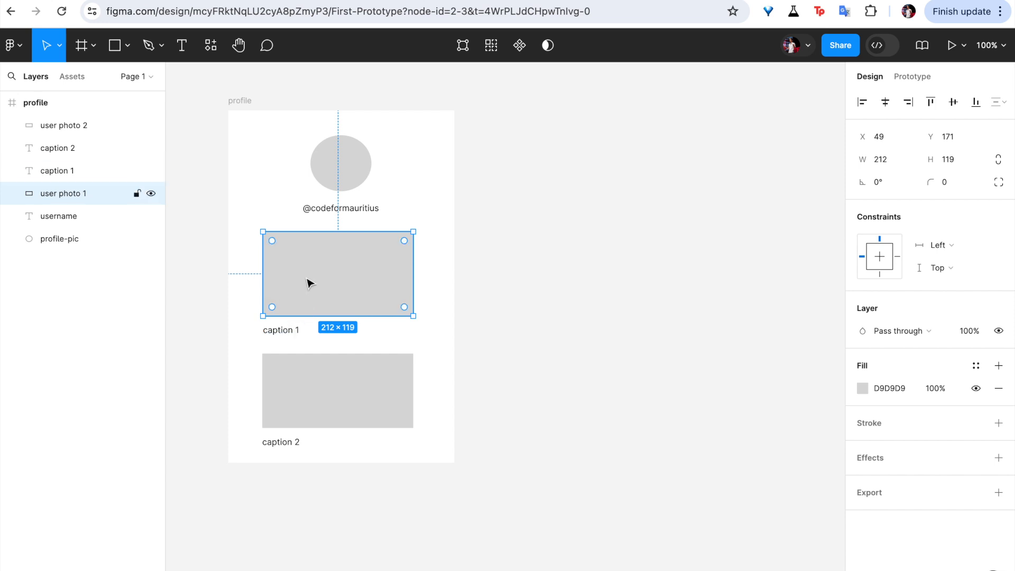
pyautogui.keyDown('shift'); pyautogui.click(284, 334); pyautogui.keyUp('shift')
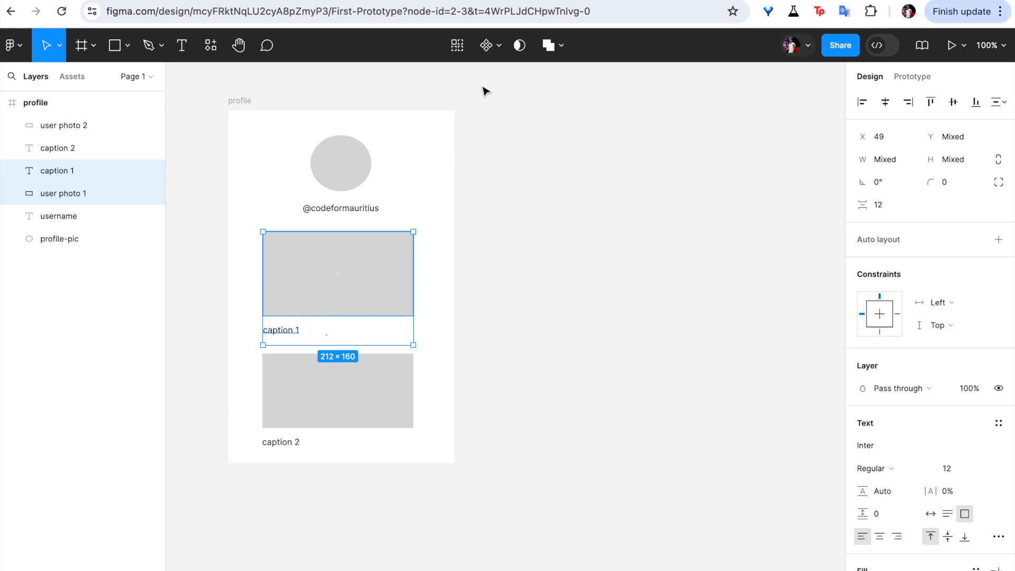
pyautogui.click(497, 47)
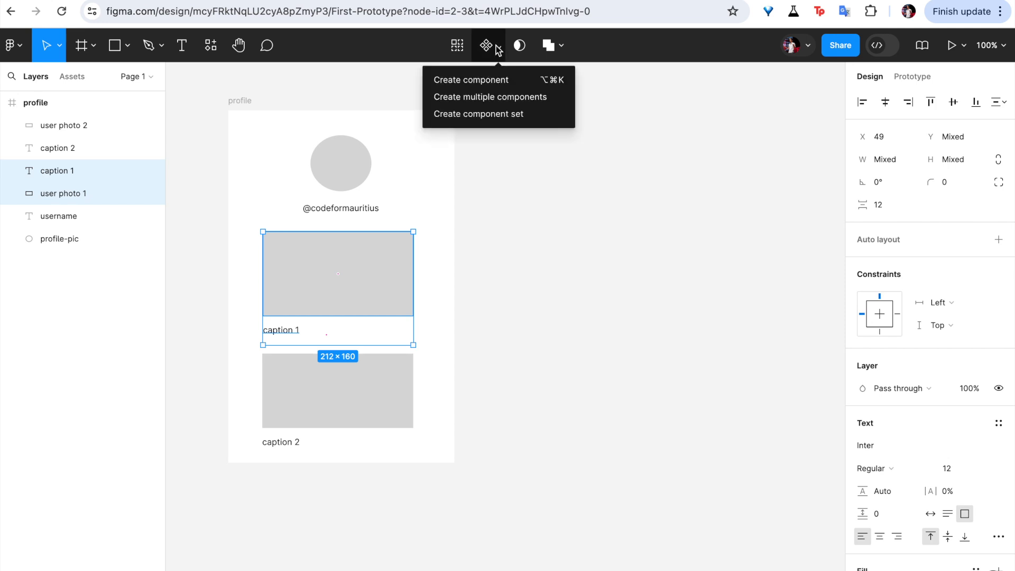
pyautogui.click(484, 86)
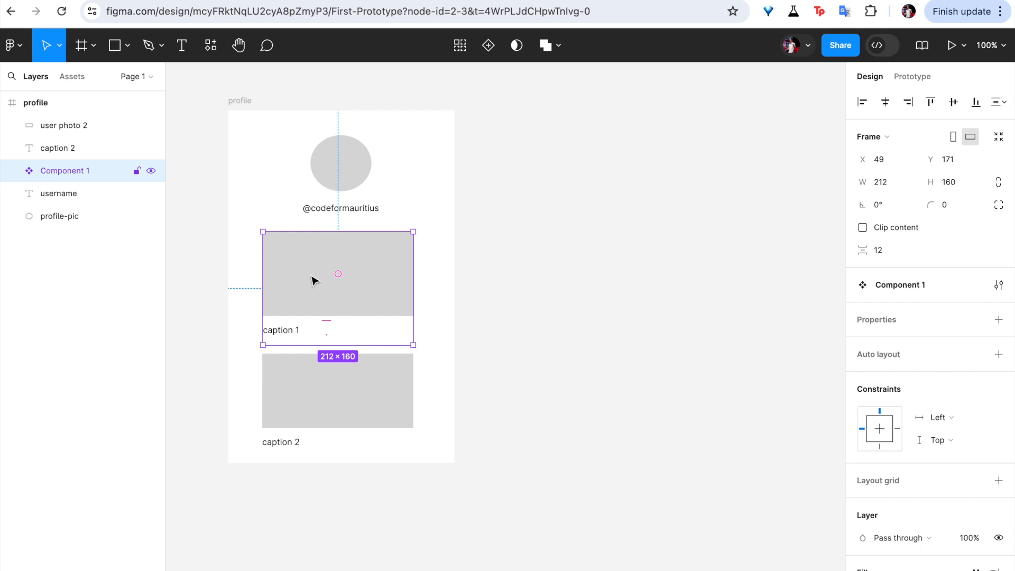
# - Expand the new component's layers and rename the component as "post"
pyautogui.click(12, 171)
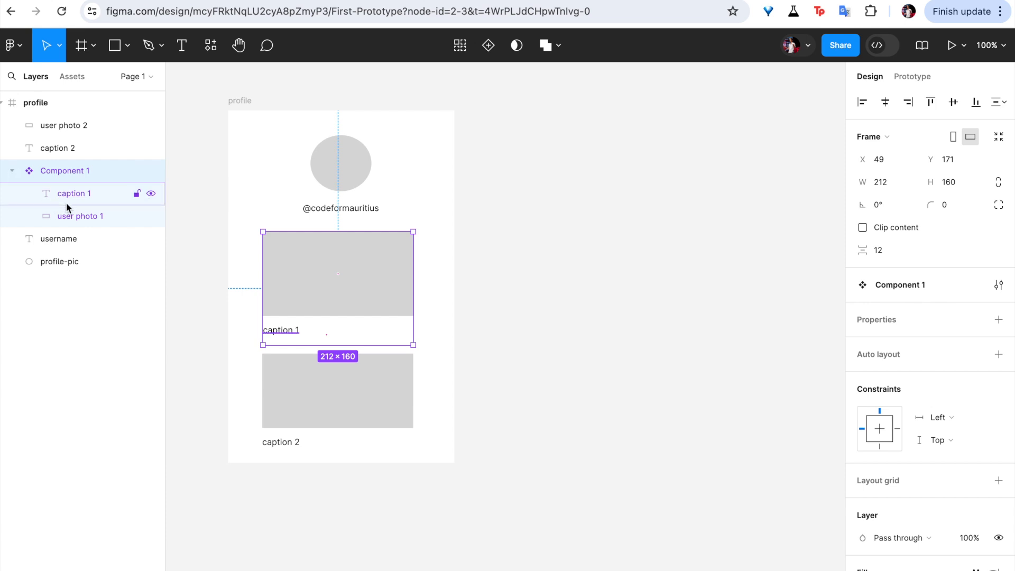
pyautogui.rightClick(59, 171)
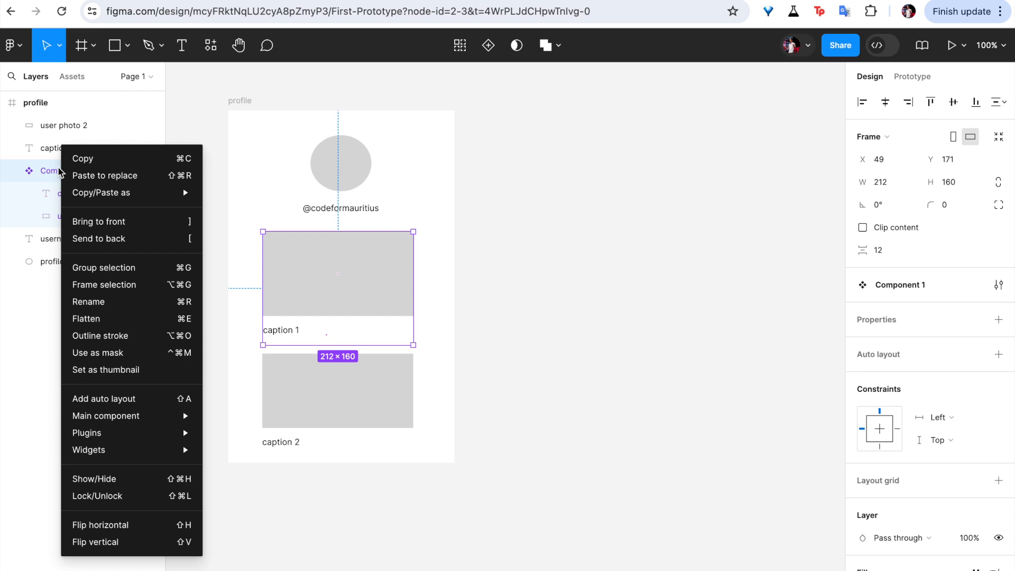
pyautogui.click(129, 306)
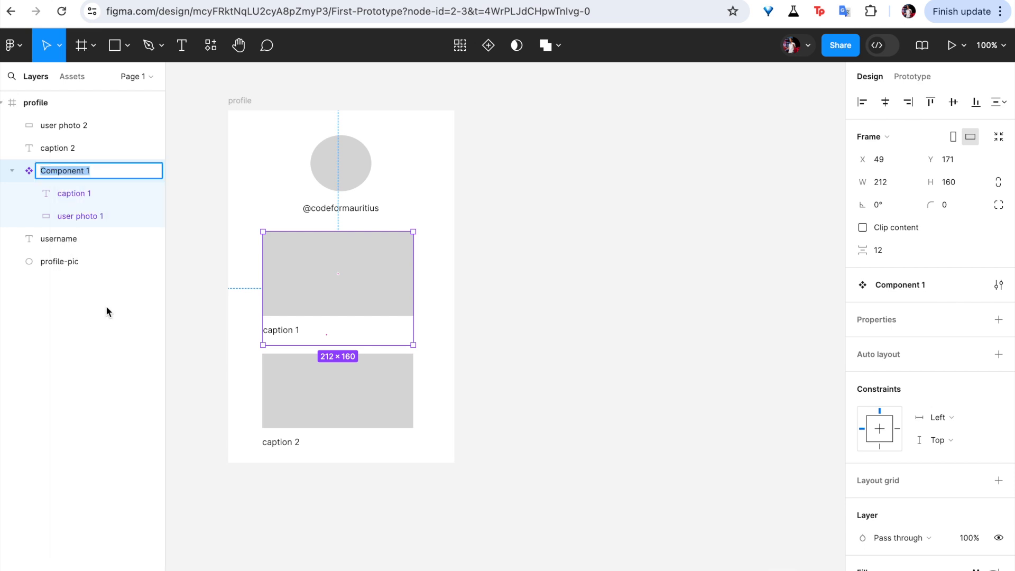
pyautogui.write('post')
pyautogui.press('Return')
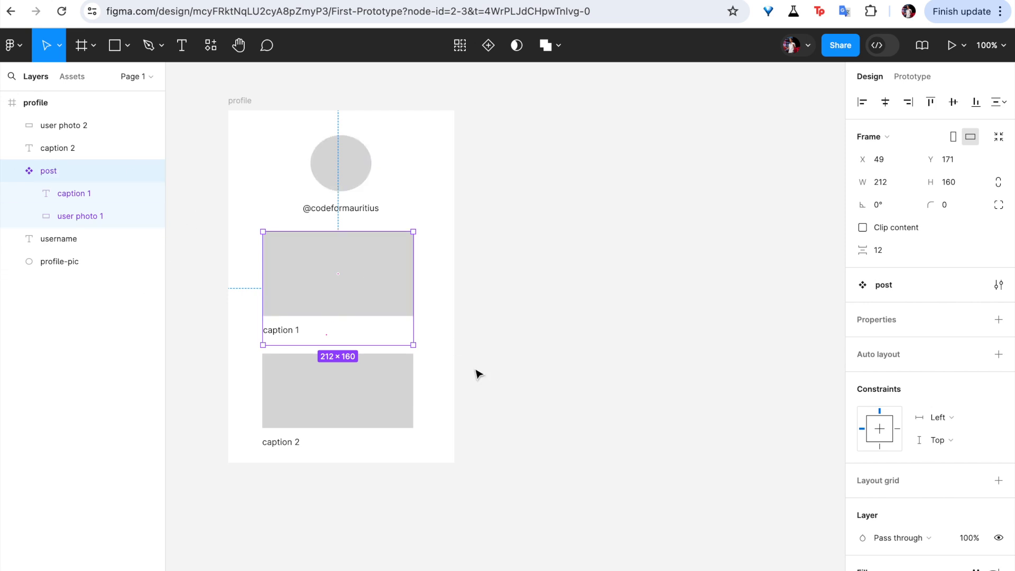
# - Delete the user photo 2 rectangle and the caption 2 text from the profile frame
pyautogui.click(316, 399)
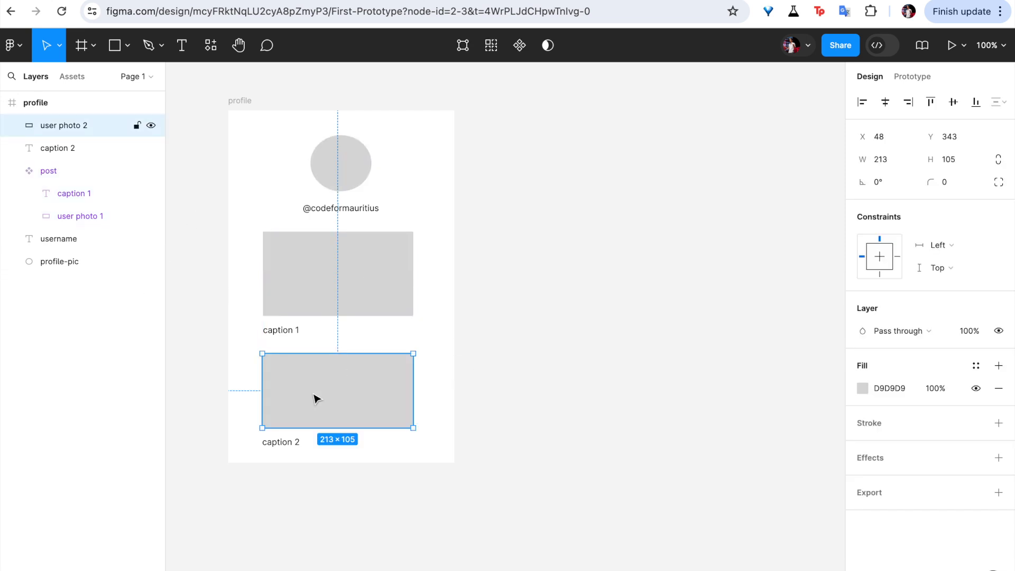
pyautogui.press('Delete')
pyautogui.click(292, 446)
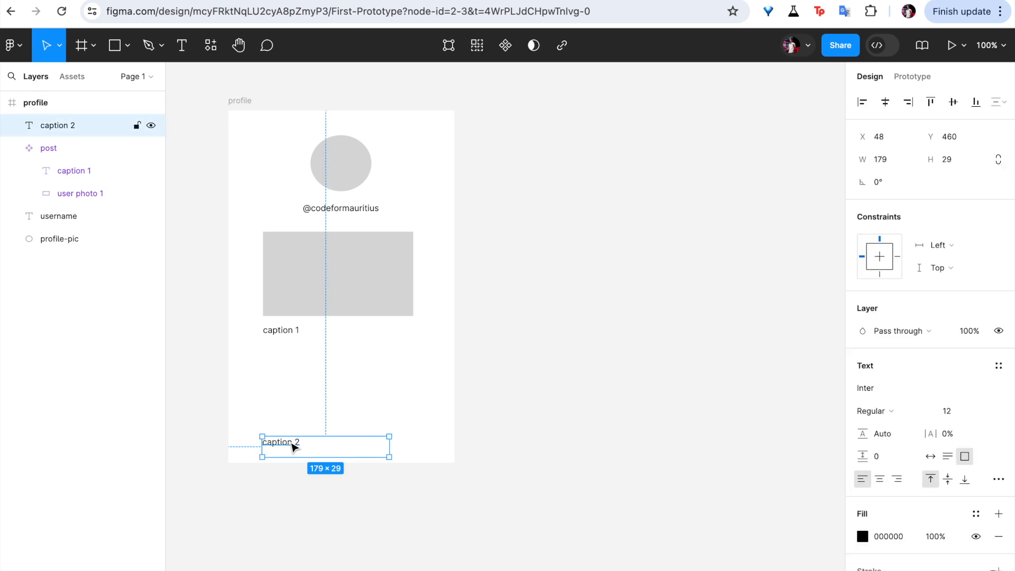
pyautogui.press('Delete')
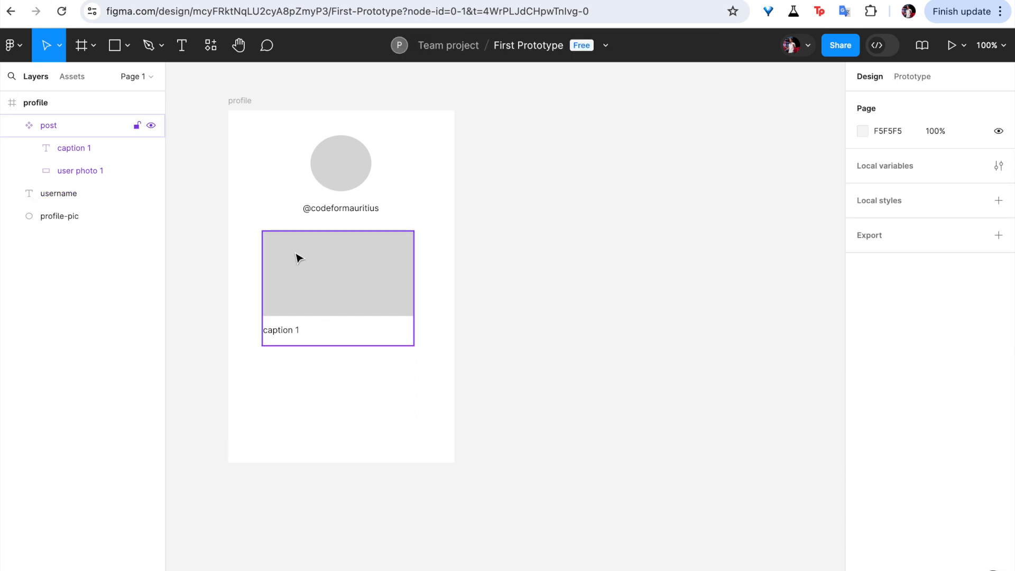
# - Duplicate the post component and place the instance directly below the original, at X 49 and Y 331
pyautogui.click(321, 289)
pyautogui.hotkey('ctrl', 'd')
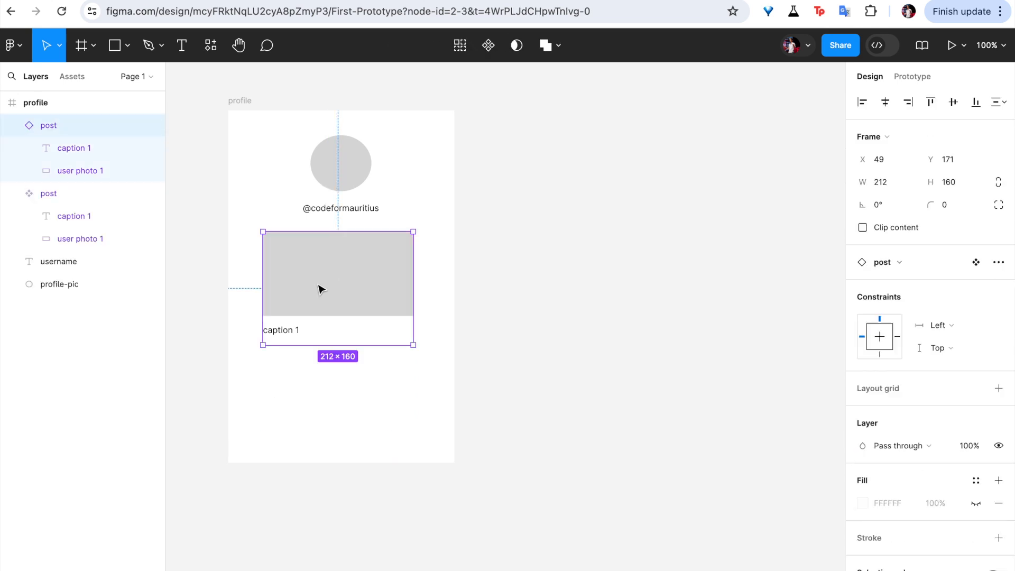
pyautogui.moveTo(317, 297); pyautogui.dragTo(316, 398)
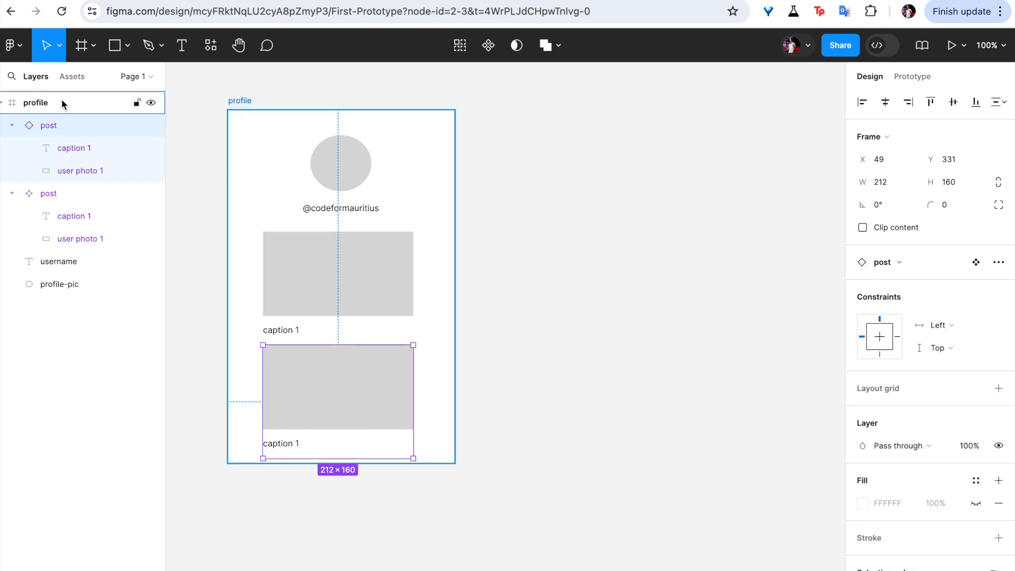
# - Change the caption text inside the lower post instance to "caption 2"
pyautogui.doubleClick(285, 445)
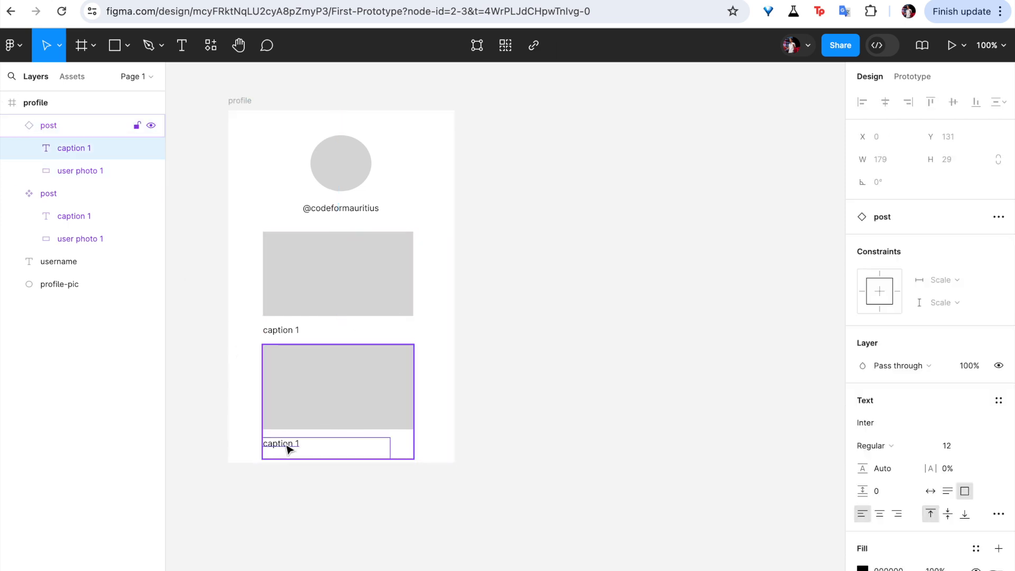
pyautogui.click(308, 444)
pyautogui.doubleClick(290, 447)
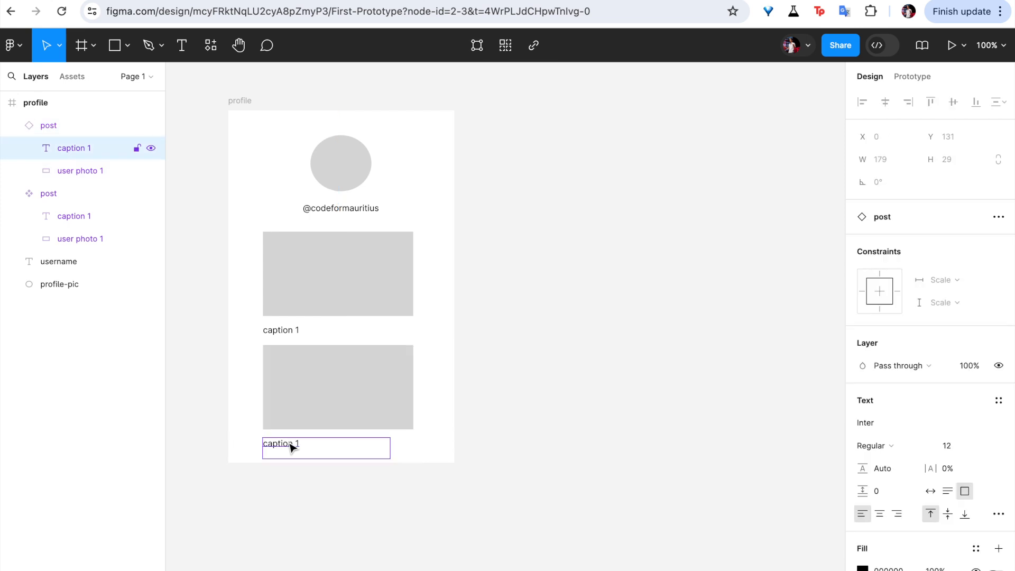
pyautogui.doubleClick(283, 447)
pyautogui.press('Right')
pyautogui.press('BackSpace')
pyautogui.write('2')
pyautogui.press('Return')
pyautogui.press('Escape')
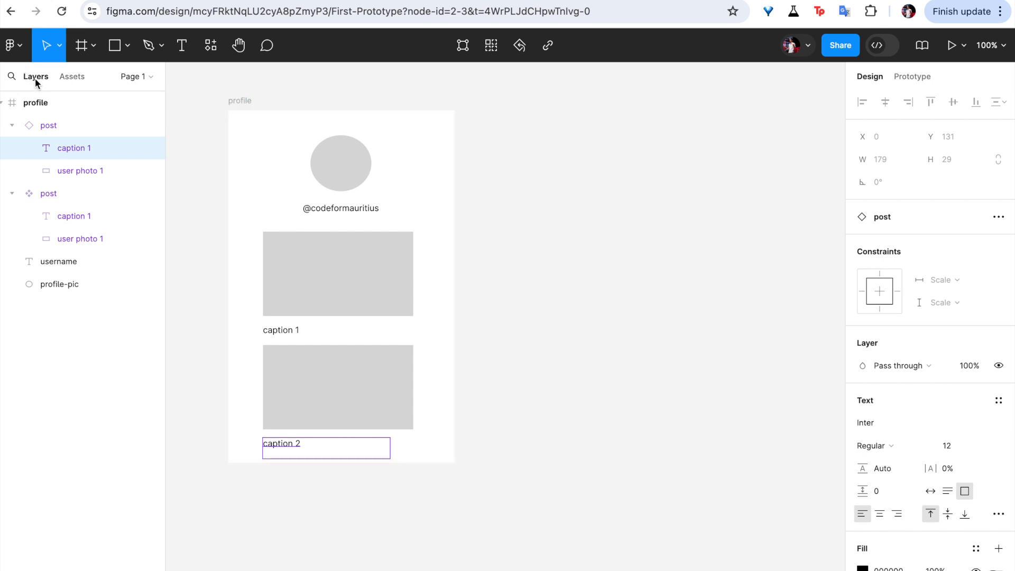
# - Examine the ready-made assets in the Mobile app kit and Desktop app kit libraries, returning to the Mobile app kit
pyautogui.click(75, 77)
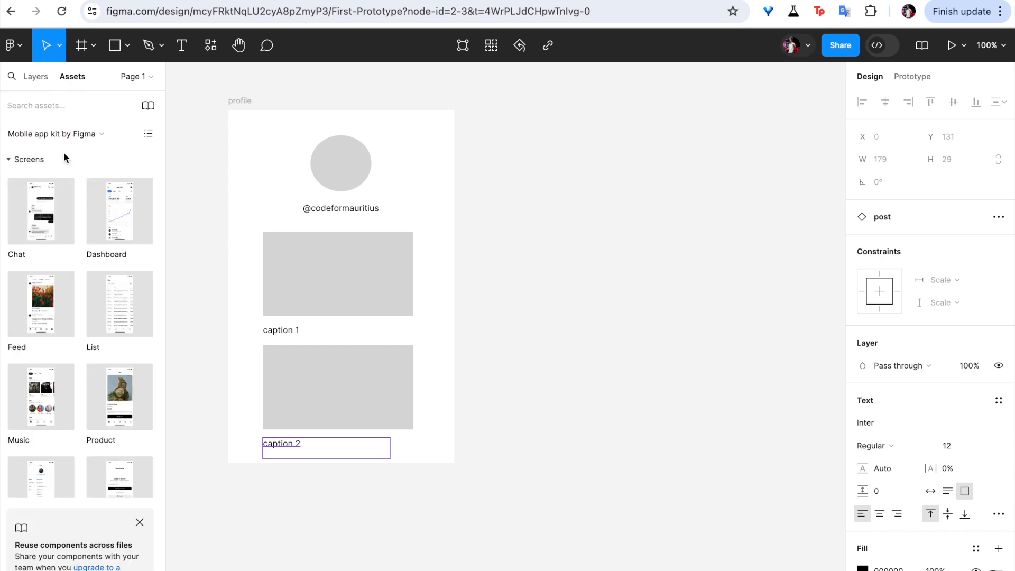
pyautogui.scroll(-7, 61, 307)
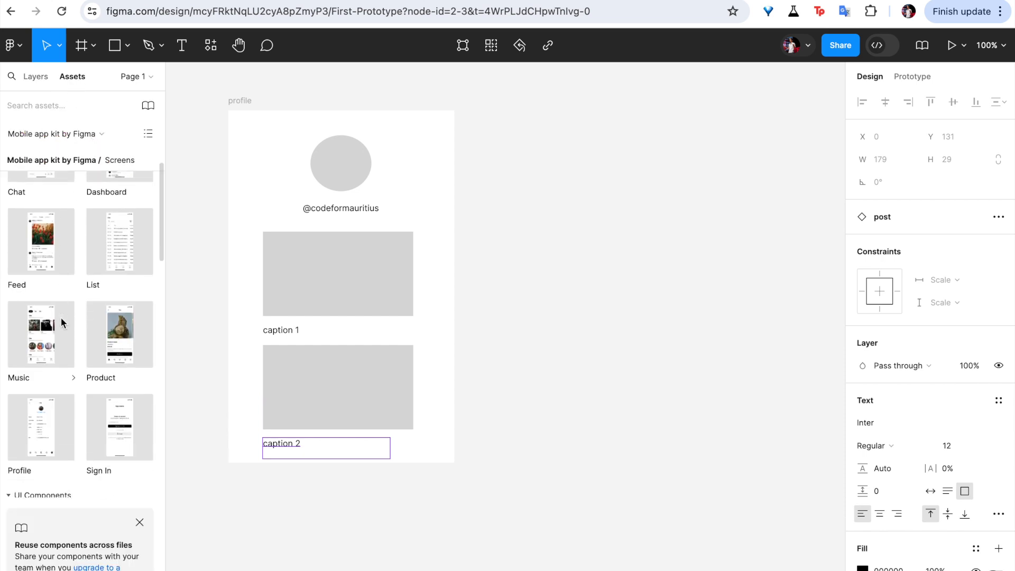
pyautogui.scroll(-5, 61, 317)
pyautogui.scroll(10, 60, 317)
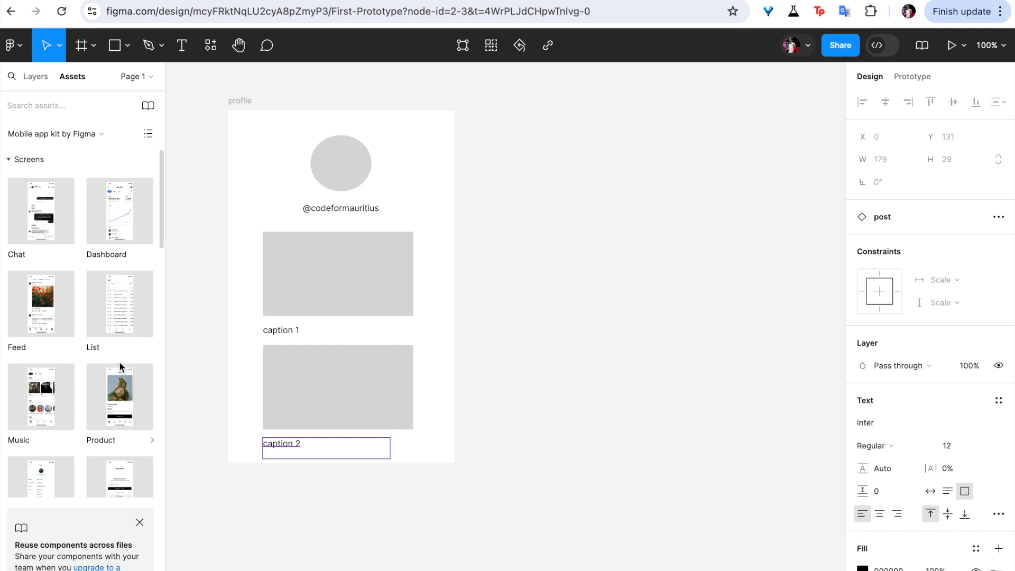
pyautogui.click(49, 136)
pyautogui.click(63, 118)
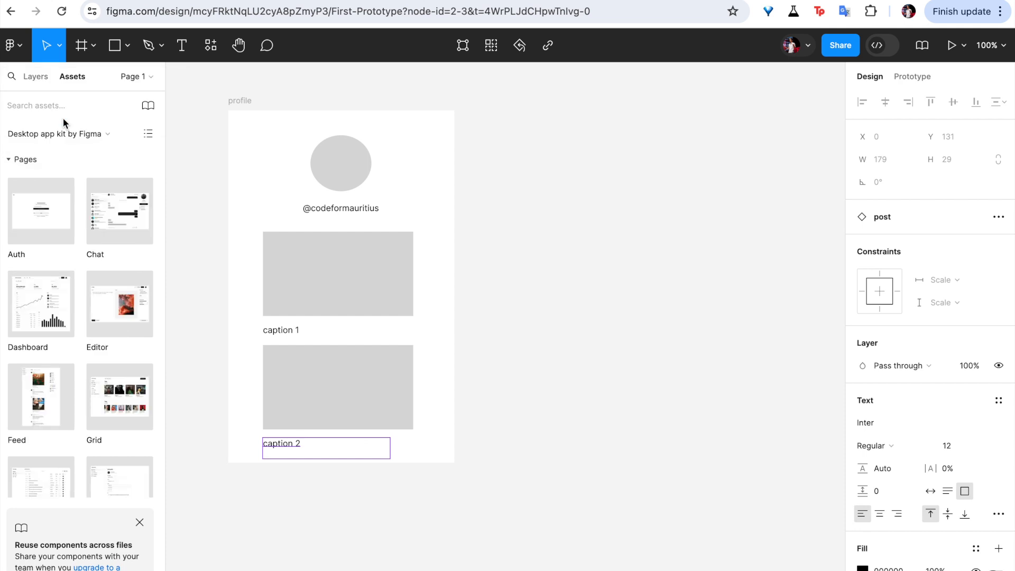
pyautogui.click(58, 133)
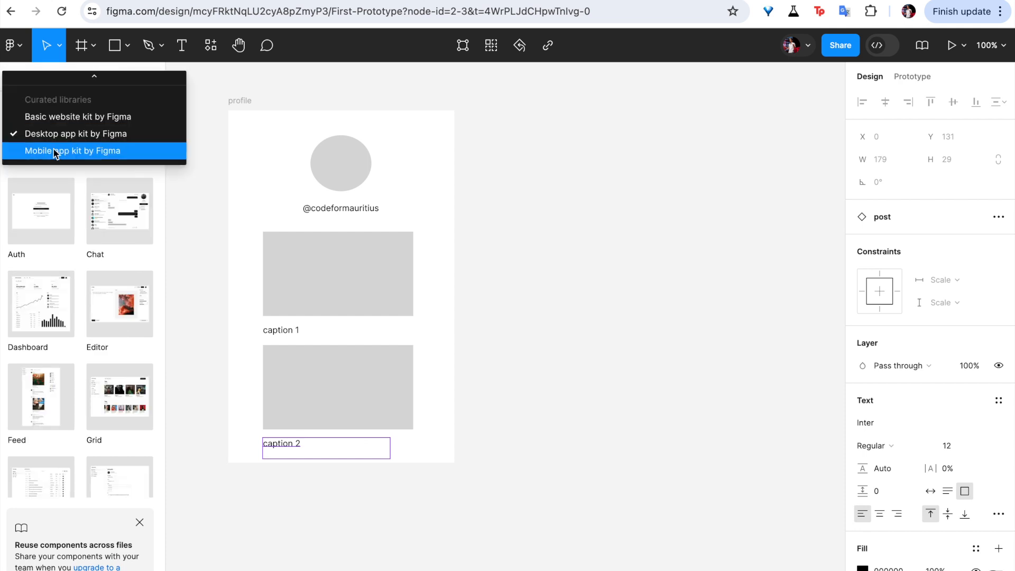
pyautogui.click(53, 151)
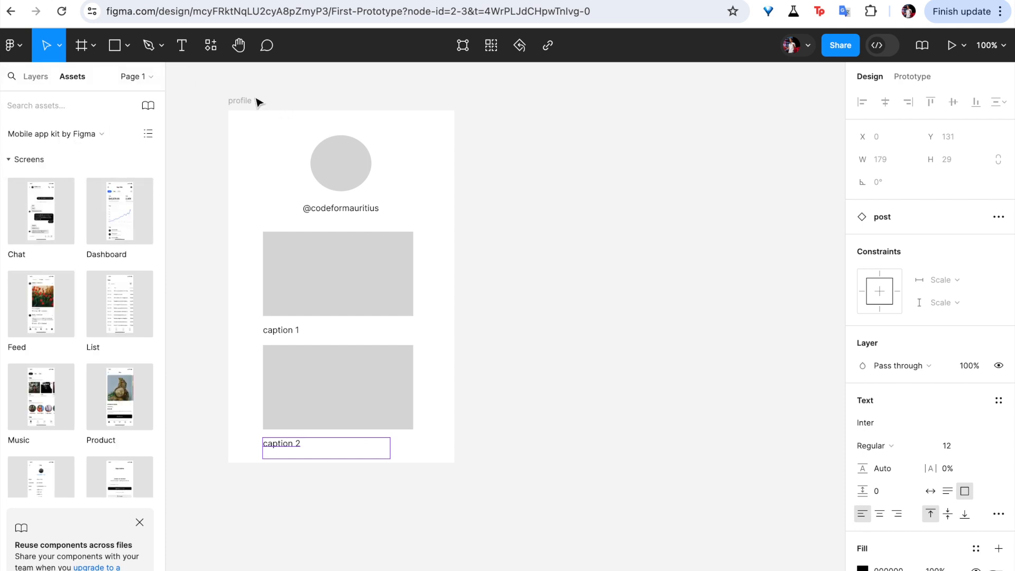
# - Insert the Profile screen from the Mobile app kit by Figma and place it beside the profile frame at X -2, Y -397
pyautogui.click(305, 517)
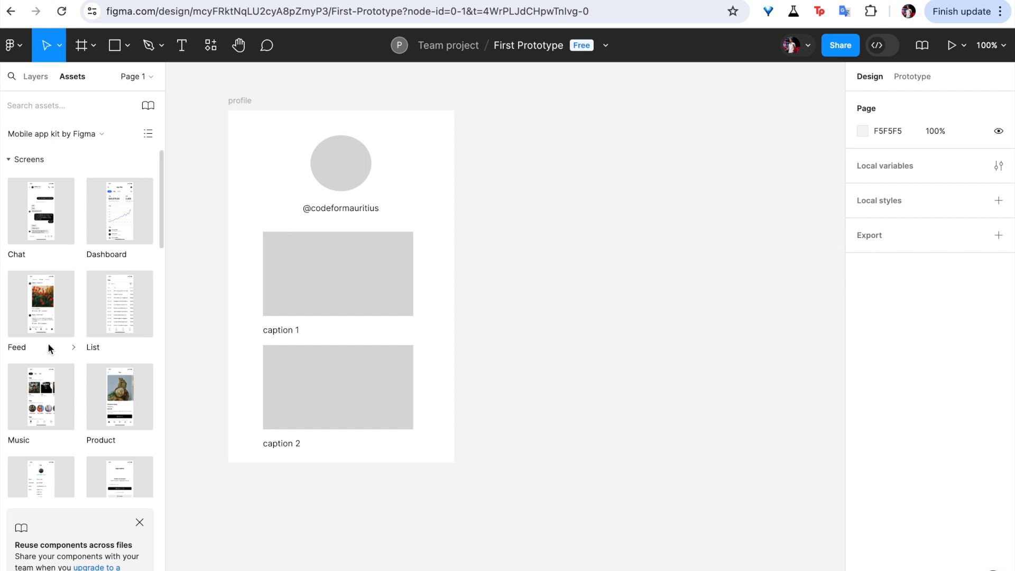
pyautogui.scroll(-2, 48, 346)
pyautogui.scroll(-2, 49, 349)
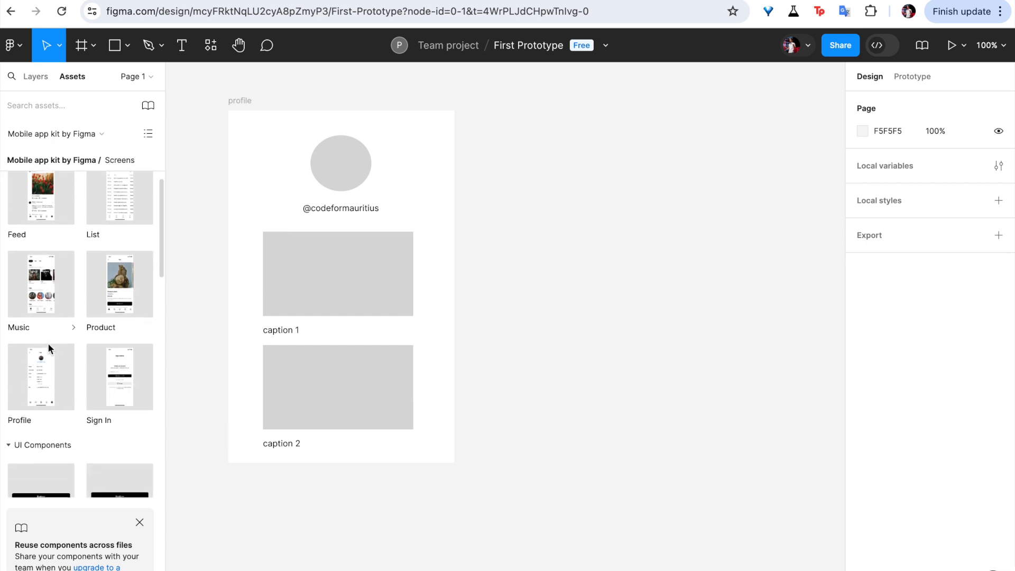
pyautogui.click(37, 369)
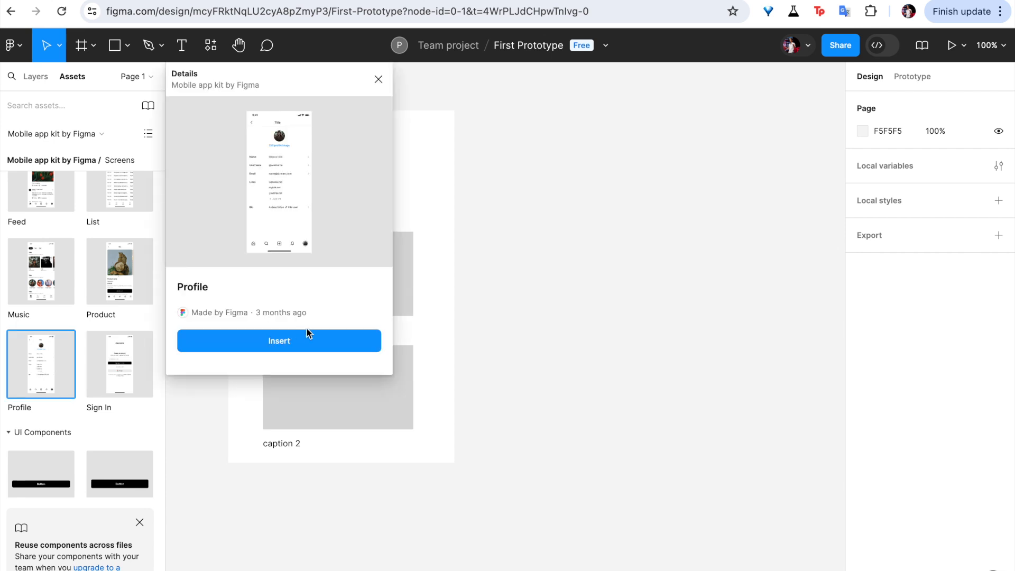
pyautogui.click(271, 342)
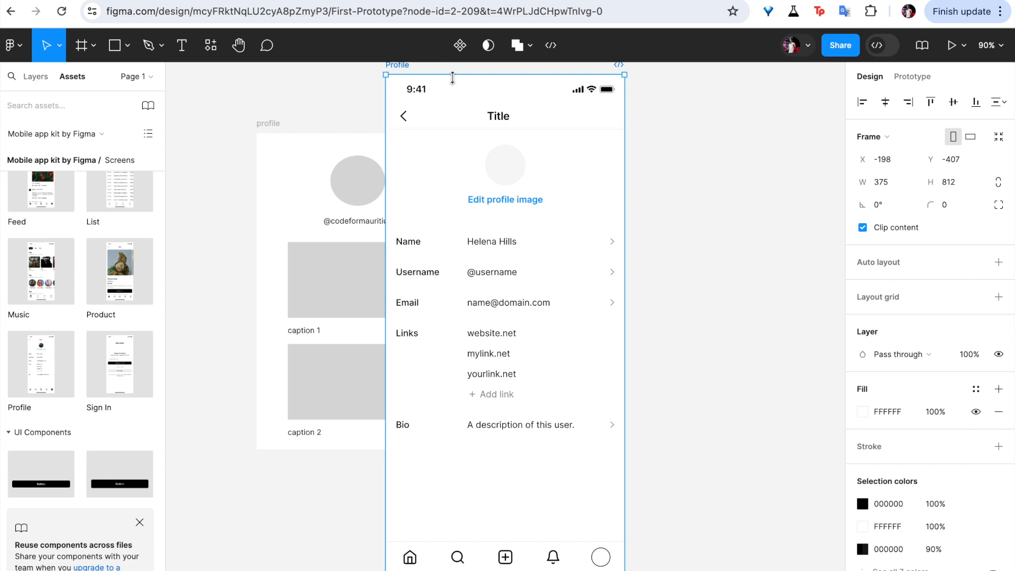
pyautogui.moveTo(431, 78); pyautogui.dragTo(579, 107)
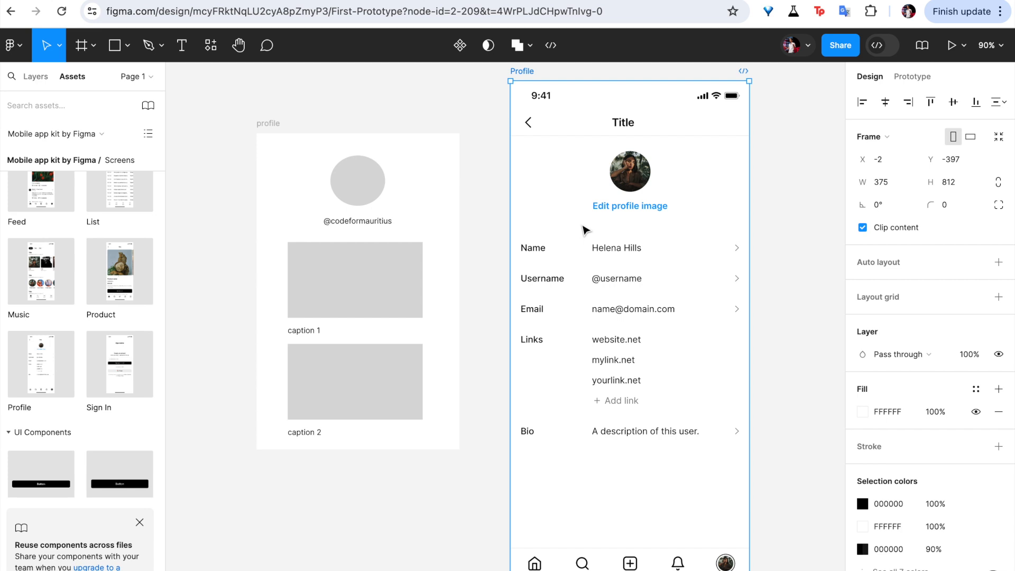
# - Rename the original profile frame as "profile-from-scratch" in the layer list
pyautogui.click(35, 77)
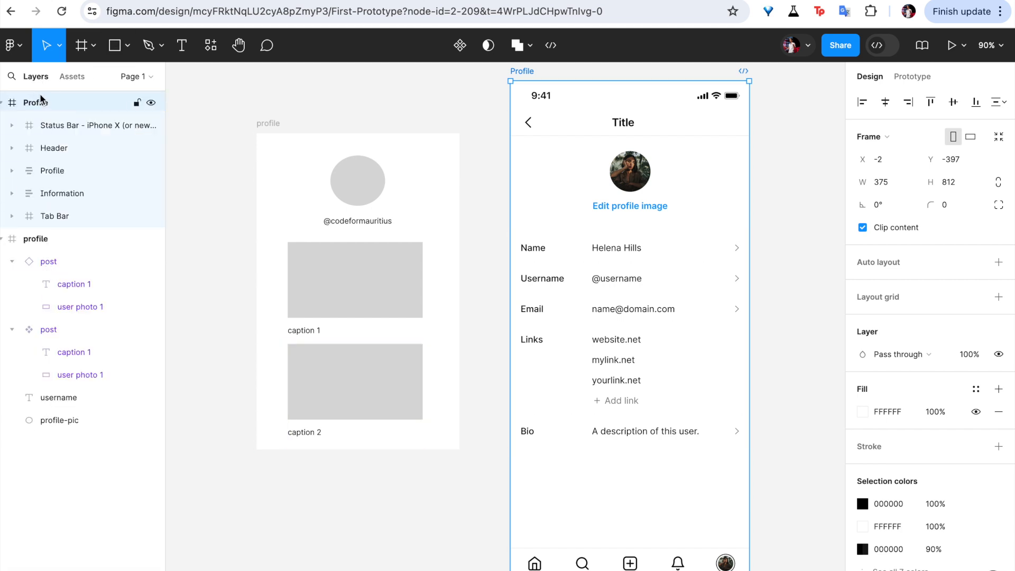
pyautogui.click(31, 239)
pyautogui.rightClick(34, 240)
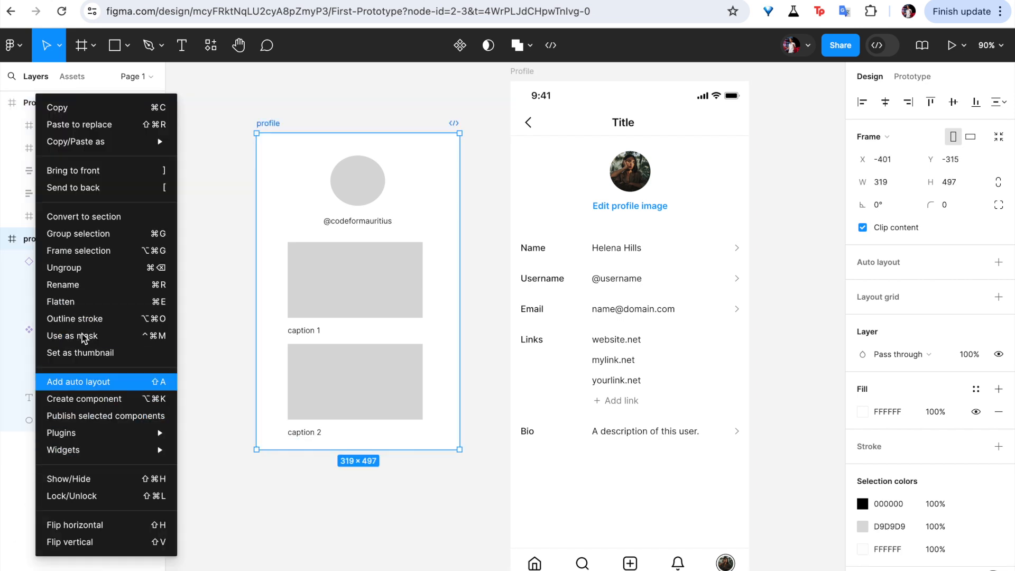
pyautogui.click(72, 284)
pyautogui.press('Right')
pyautogui.write('-from-scratch')
pyautogui.press('Return')
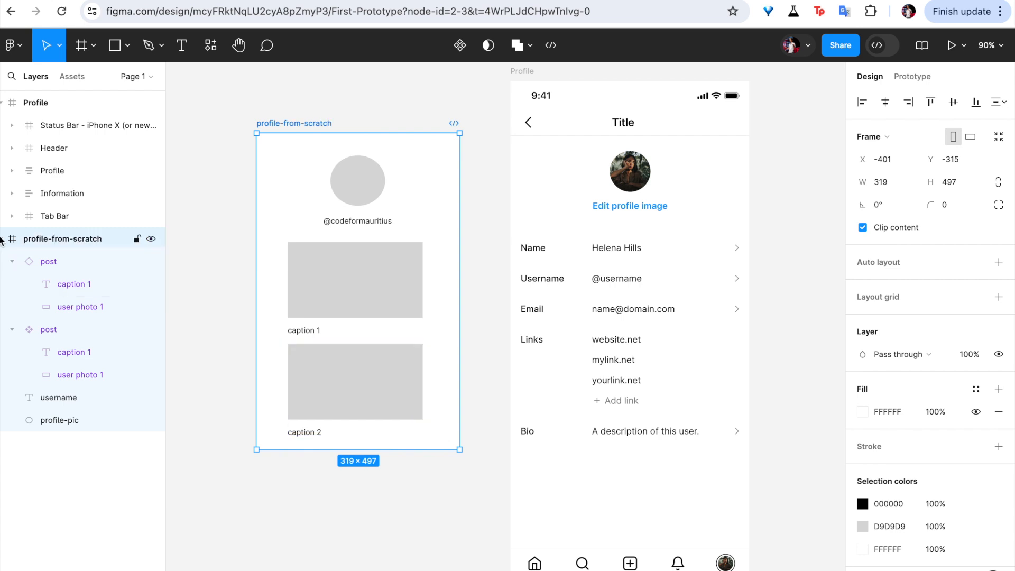
# - Collapse the profile-from-scratch frame's layers and expand the Information layer of the Profile frame
pyautogui.click(2, 239)
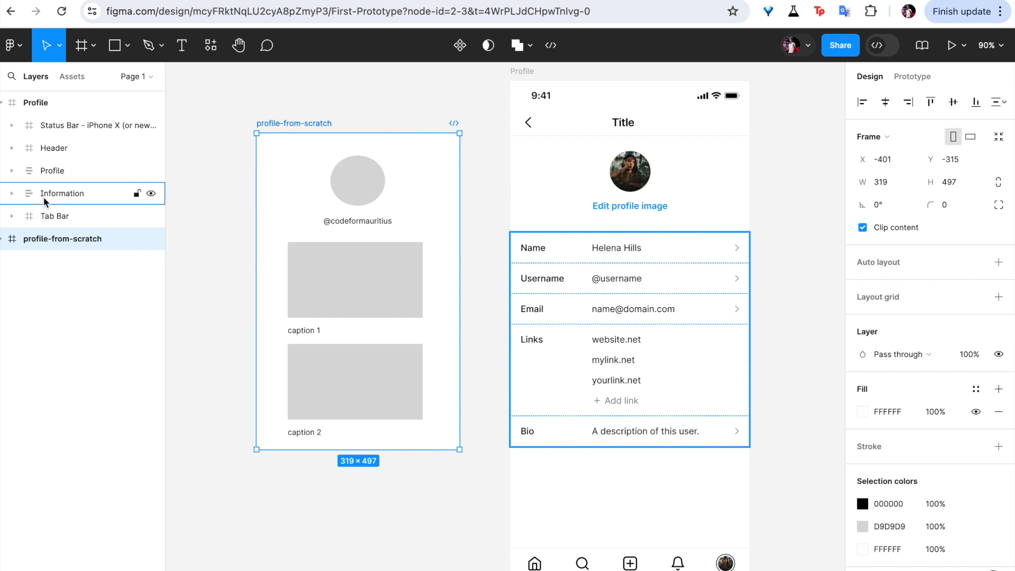
pyautogui.click(12, 195)
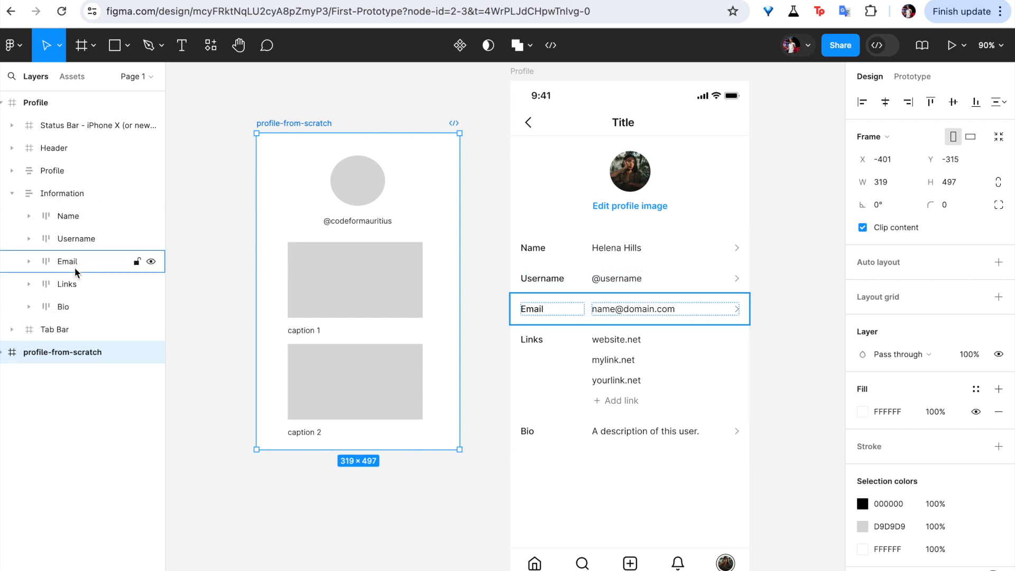
pyautogui.click(68, 241)
pyautogui.rightClick(66, 242)
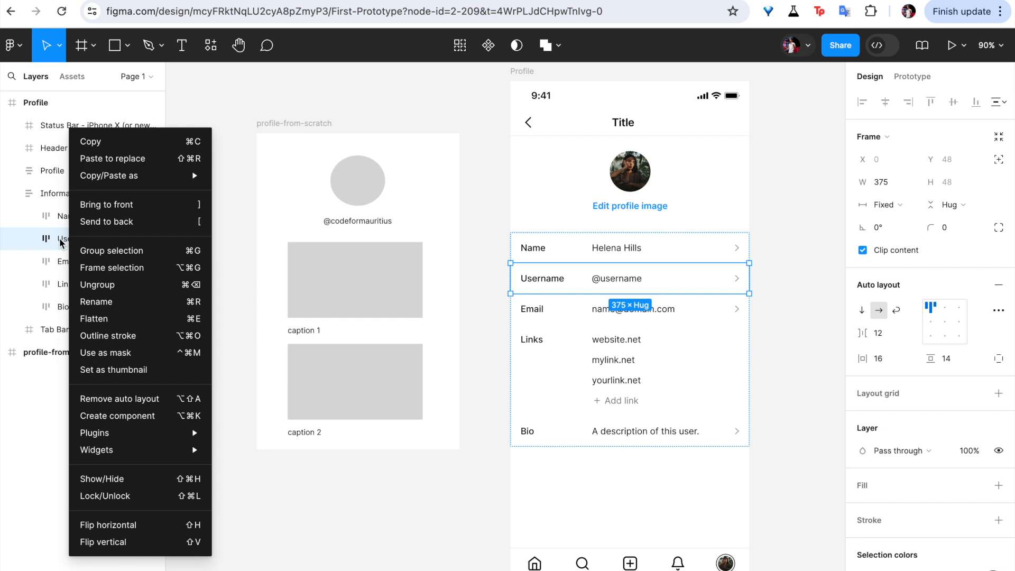
pyautogui.click(52, 240)
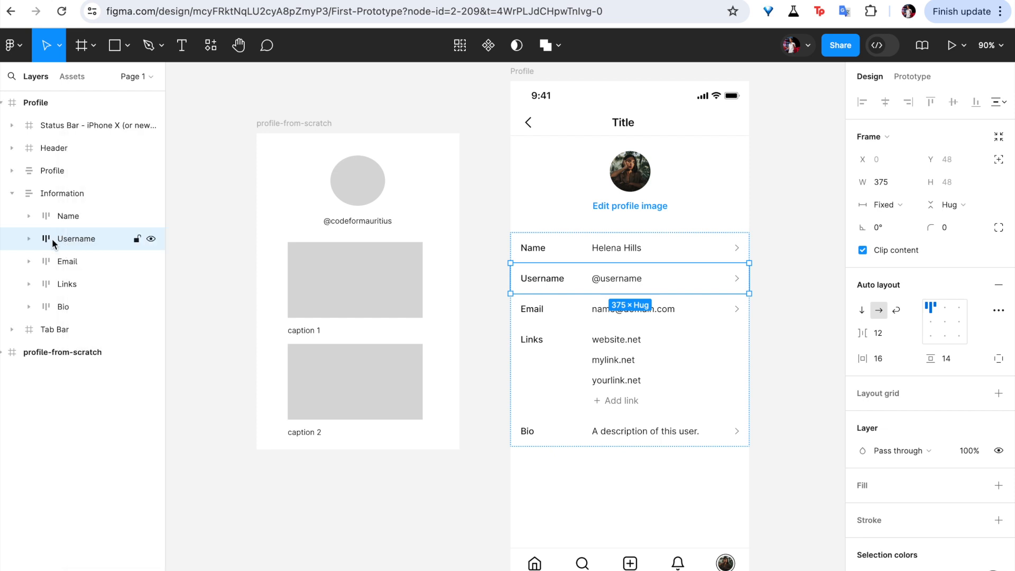
pyautogui.press('Delete')
pyautogui.click(57, 243)
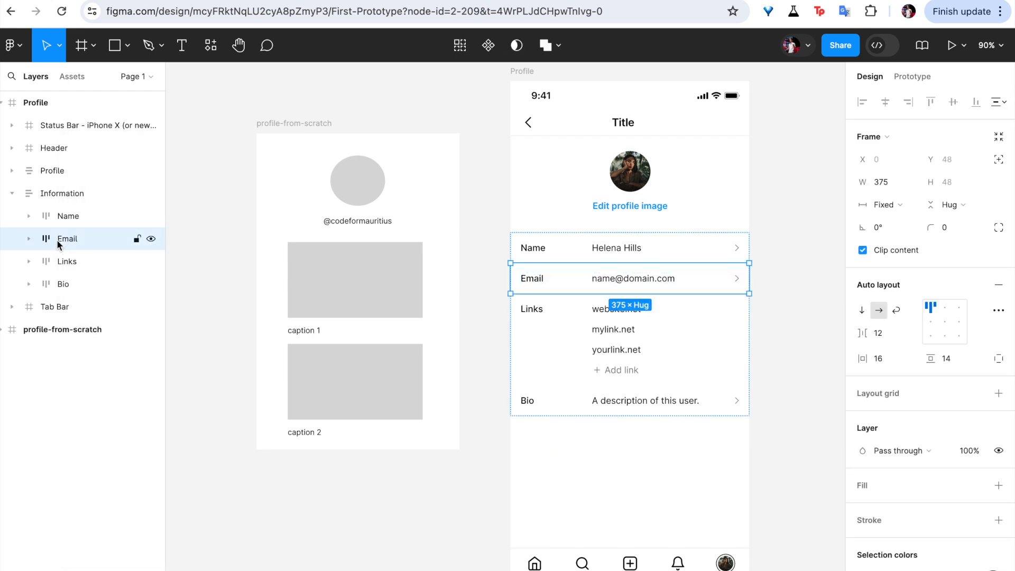
pyautogui.press('Delete')
pyautogui.hotkey('ctrl', 'z')
pyautogui.press('Escape')
pyautogui.hotkey('ctrl', 'z')
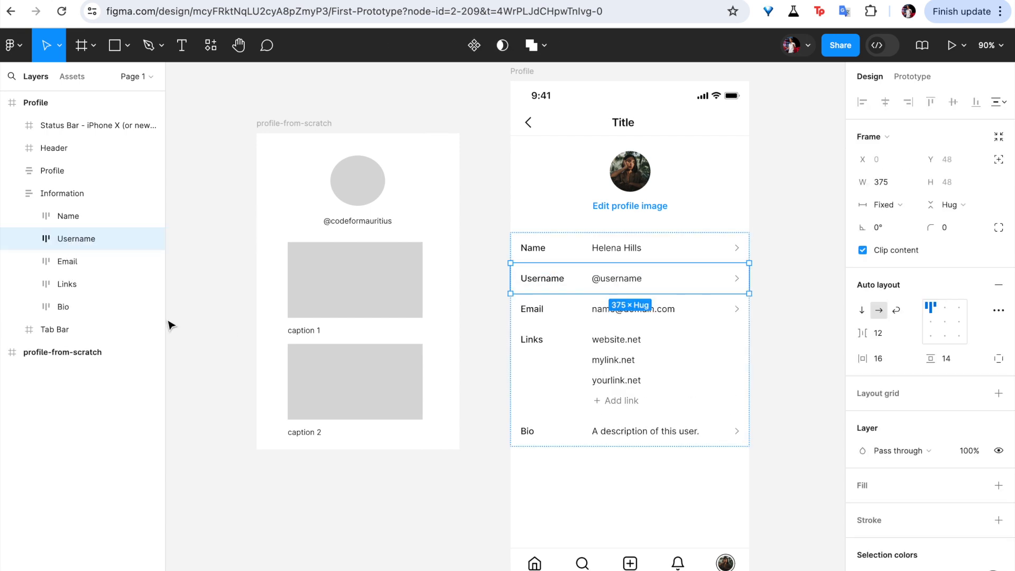
# - Delete the Email, Links and Bio rows from the Information section of the Profile frame
pyautogui.click(70, 262)
pyautogui.press('Delete')
pyautogui.click(62, 265)
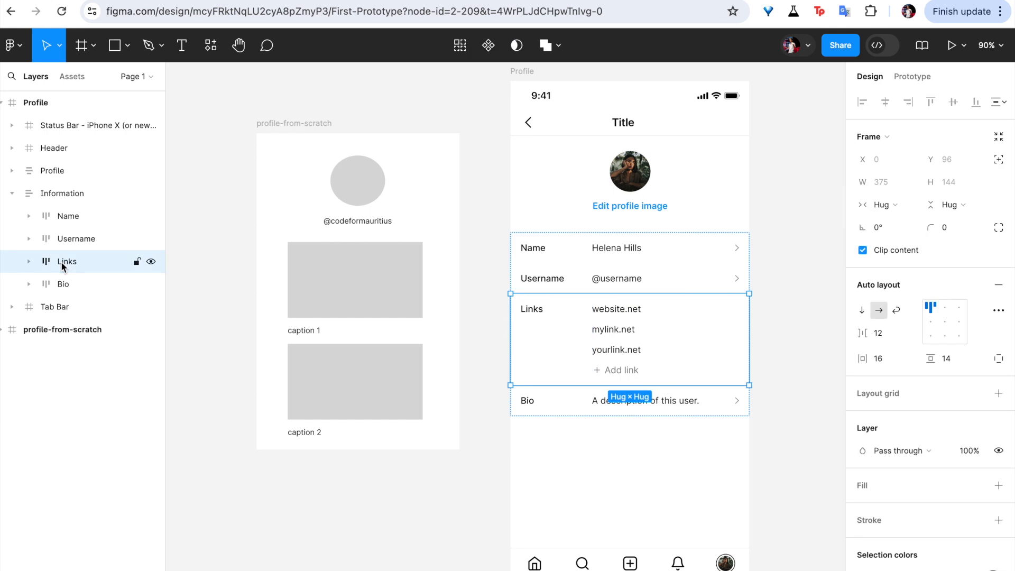
pyautogui.press('Delete')
pyautogui.click(54, 263)
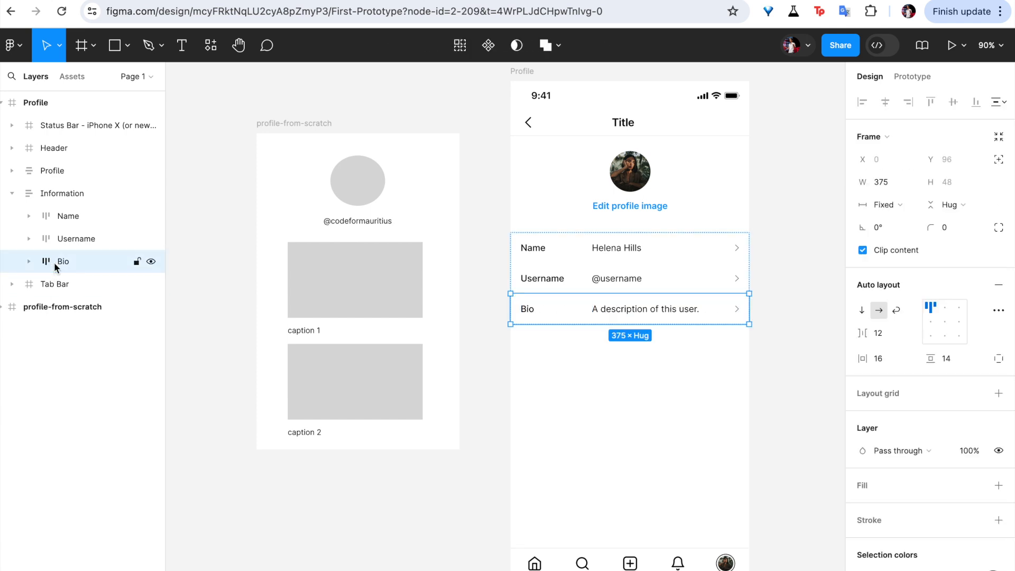
pyautogui.press('Delete')
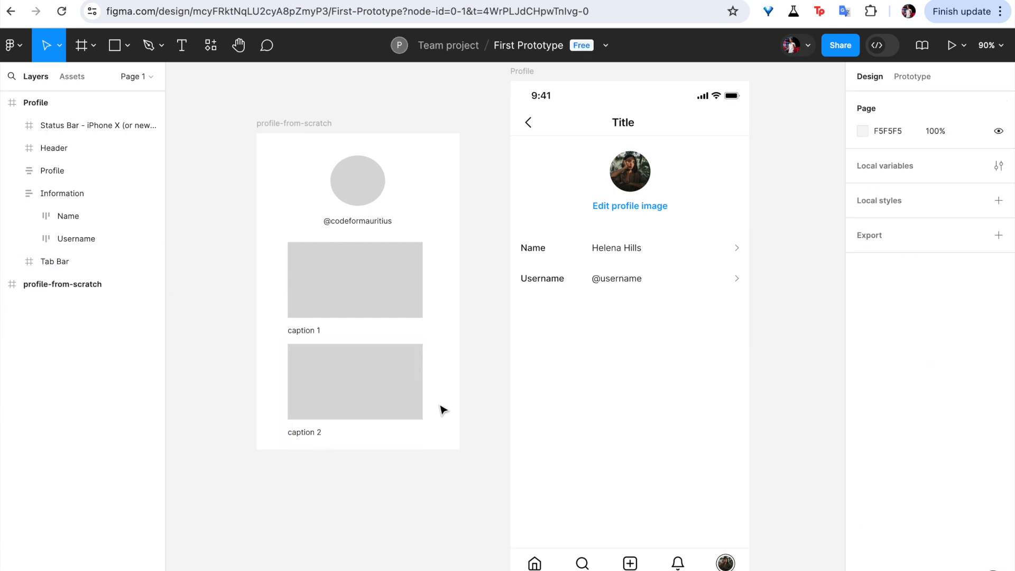
# - Replace the value text in the Name row of the Profile frame with "Code for Mauritius"
pyautogui.click(609, 251)
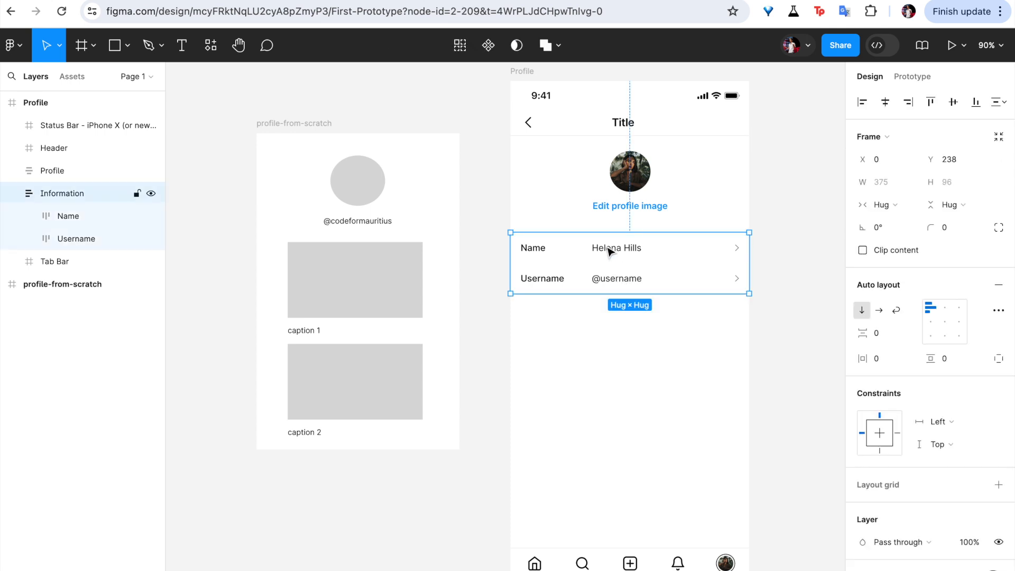
pyautogui.click(610, 250)
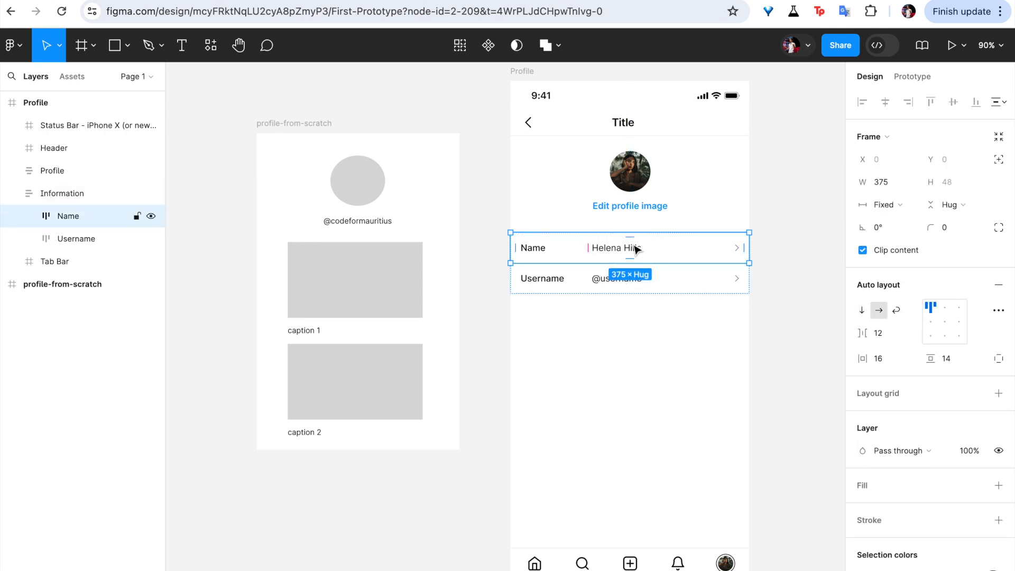
pyautogui.doubleClick(636, 248)
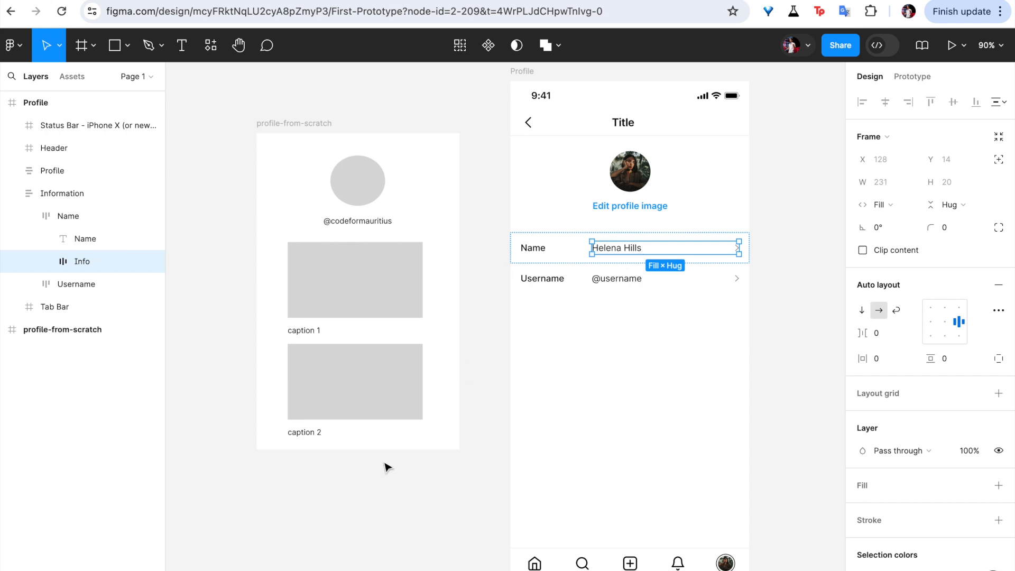
pyautogui.click(386, 499)
pyautogui.click(75, 239)
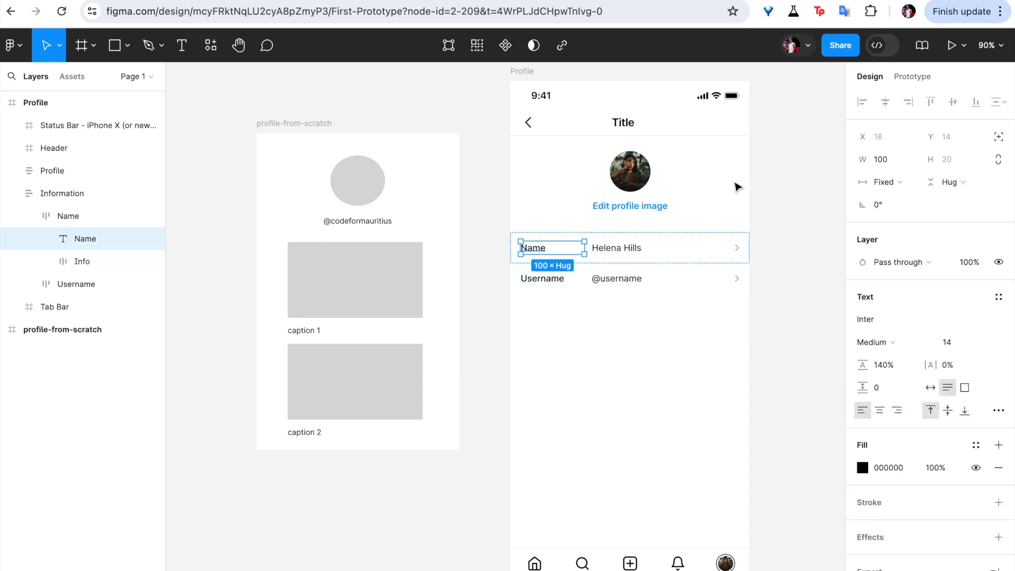
pyautogui.click(633, 254)
pyautogui.click(633, 253)
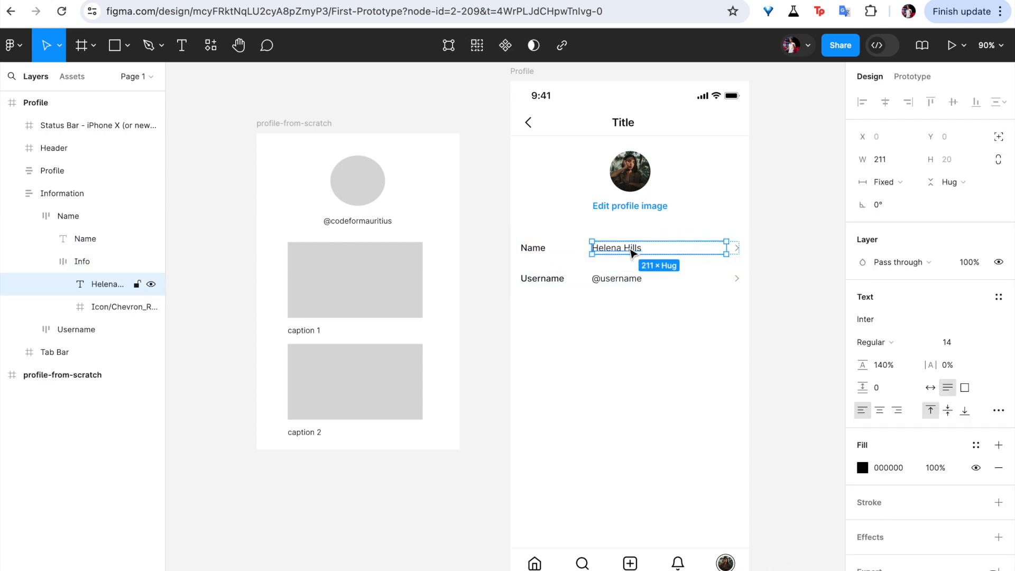
pyautogui.doubleClick(619, 247)
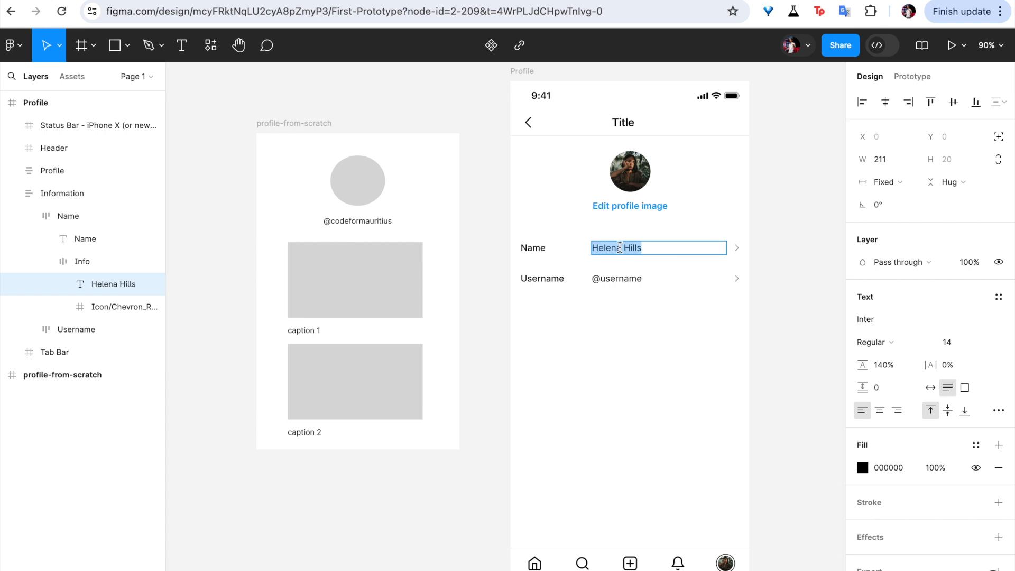
pyautogui.write('Code for Mauritius')
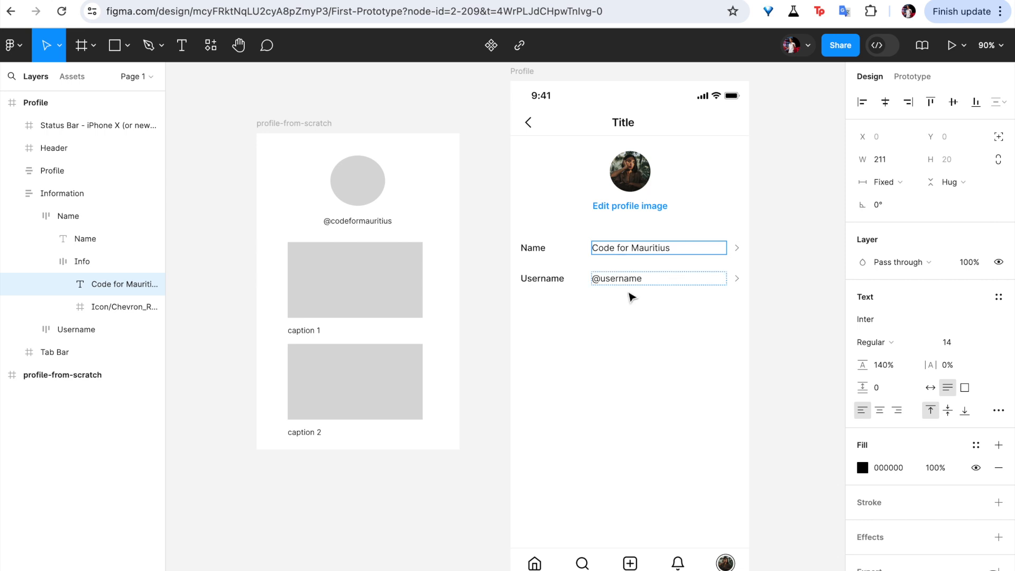
pyautogui.doubleClick(621, 279)
pyautogui.write('codeformauritius')
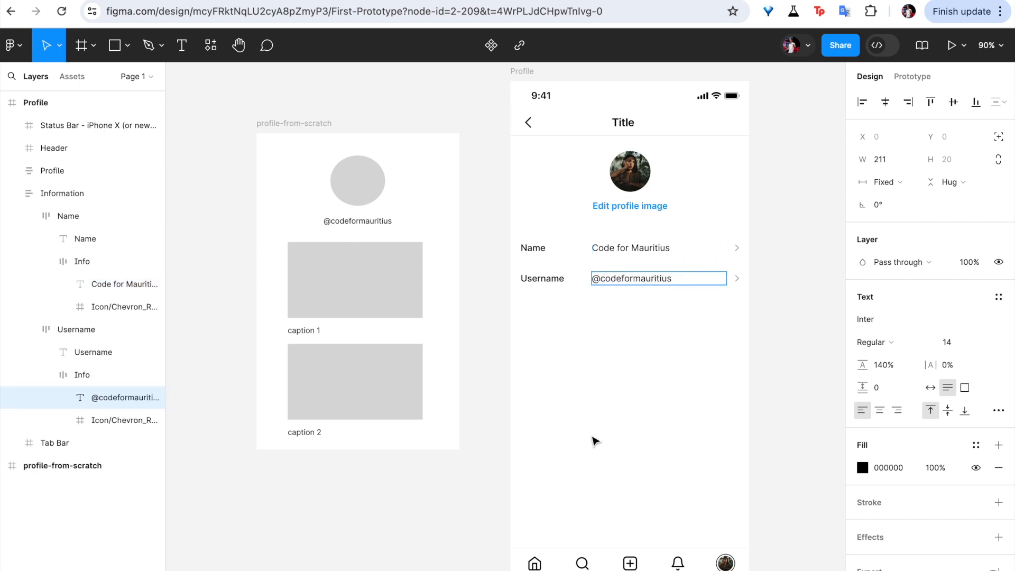
pyautogui.press('Escape')
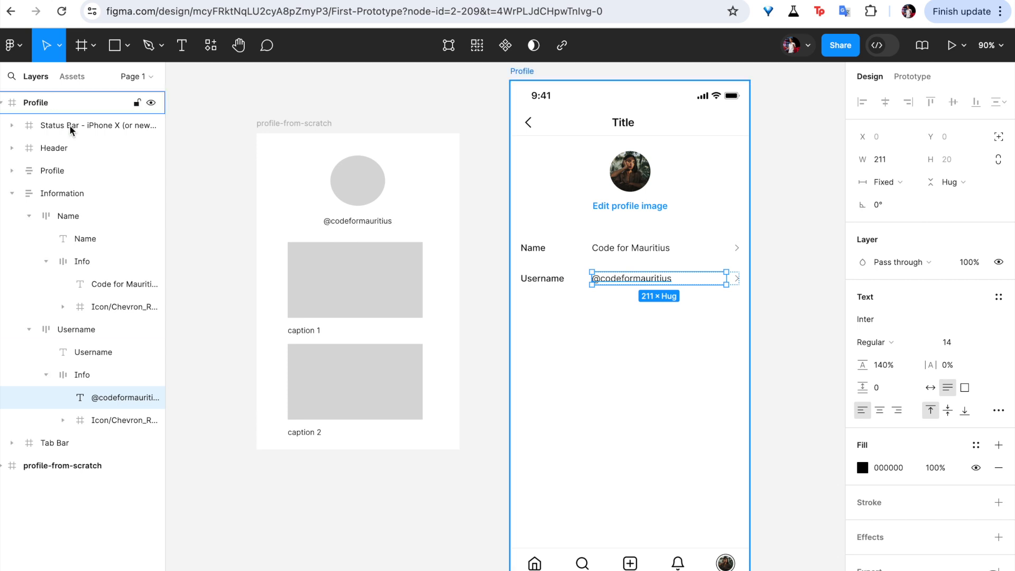
pyautogui.click(641, 250)
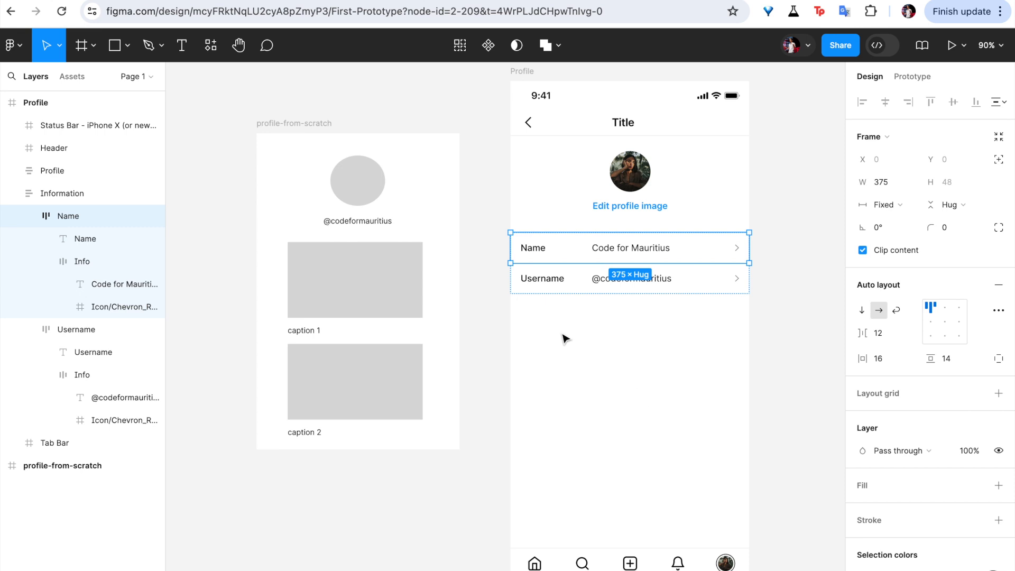
pyautogui.click(497, 308)
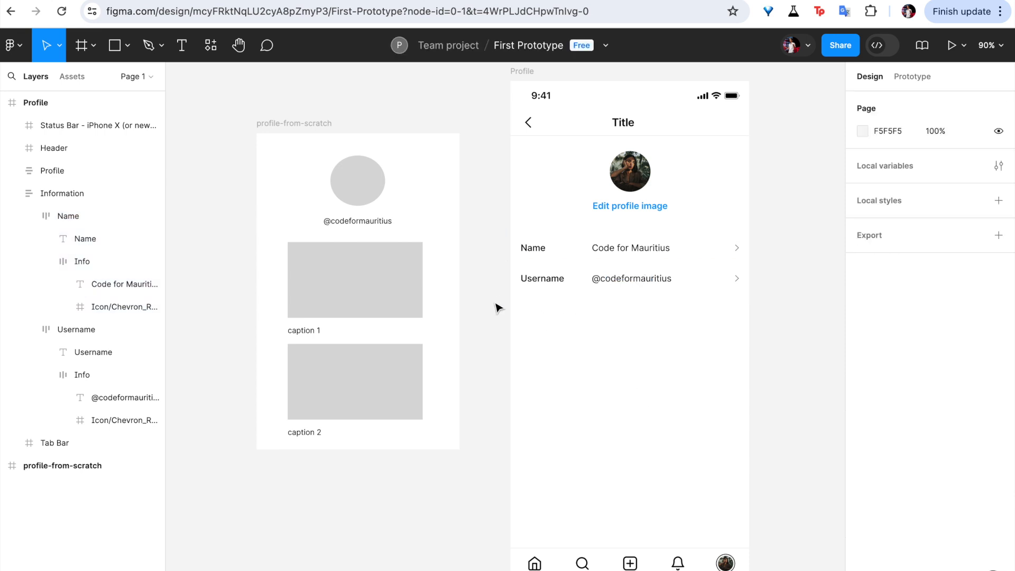
# - Place an instance of the "caption 1" post component in the Profile frame below the Username row, at X 82 and Y 345
pyautogui.click(340, 299)
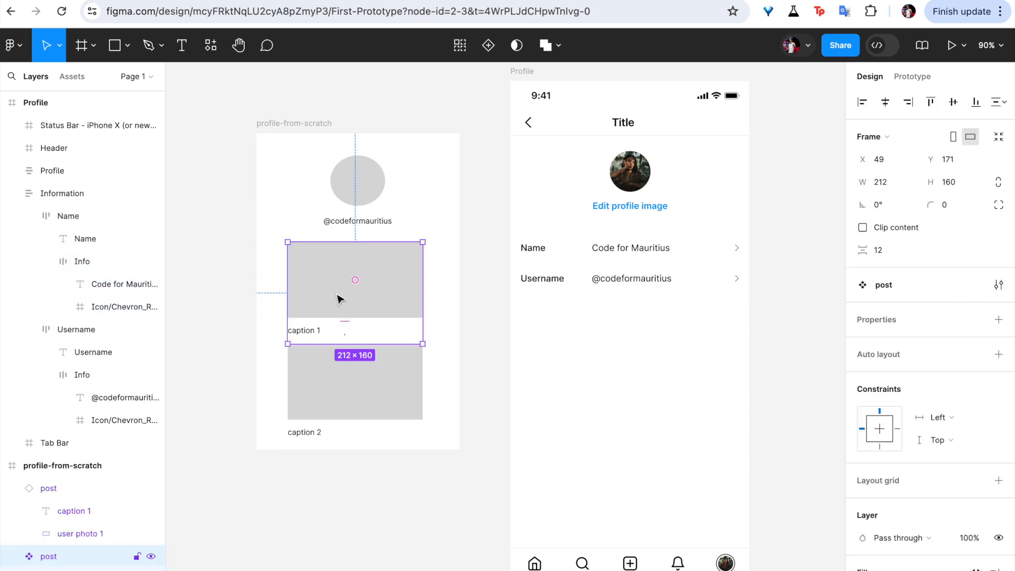
pyautogui.scroll(-2, 148, 402)
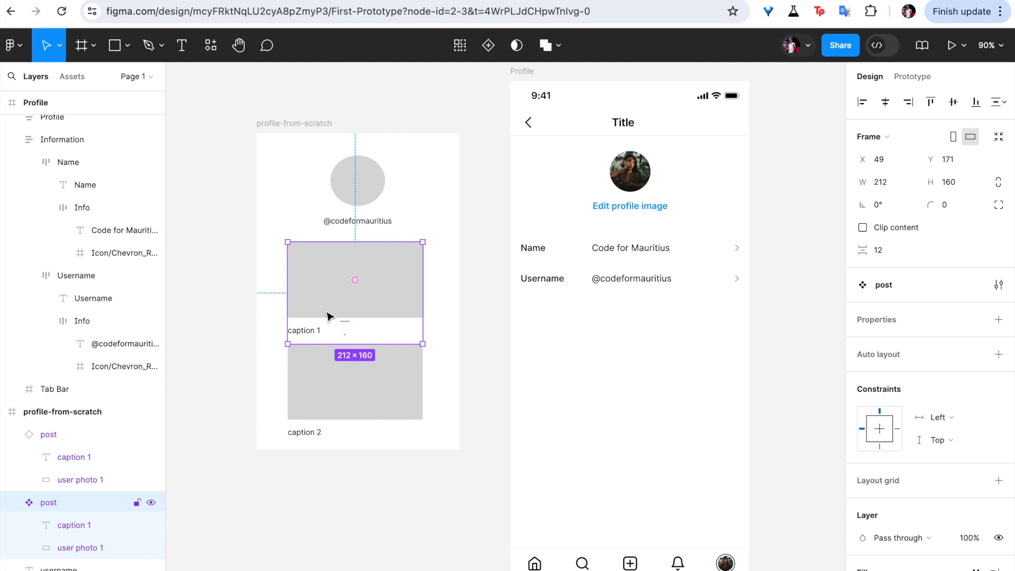
pyautogui.click(552, 334)
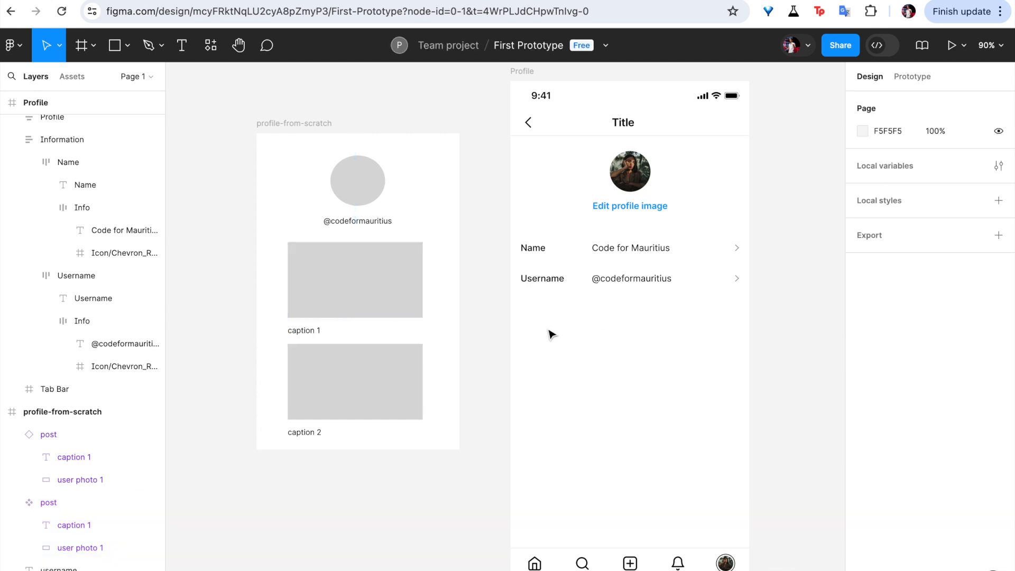
pyautogui.hotkey('ctrl', 'v')
pyautogui.moveTo(334, 277); pyautogui.dragTo(608, 337)
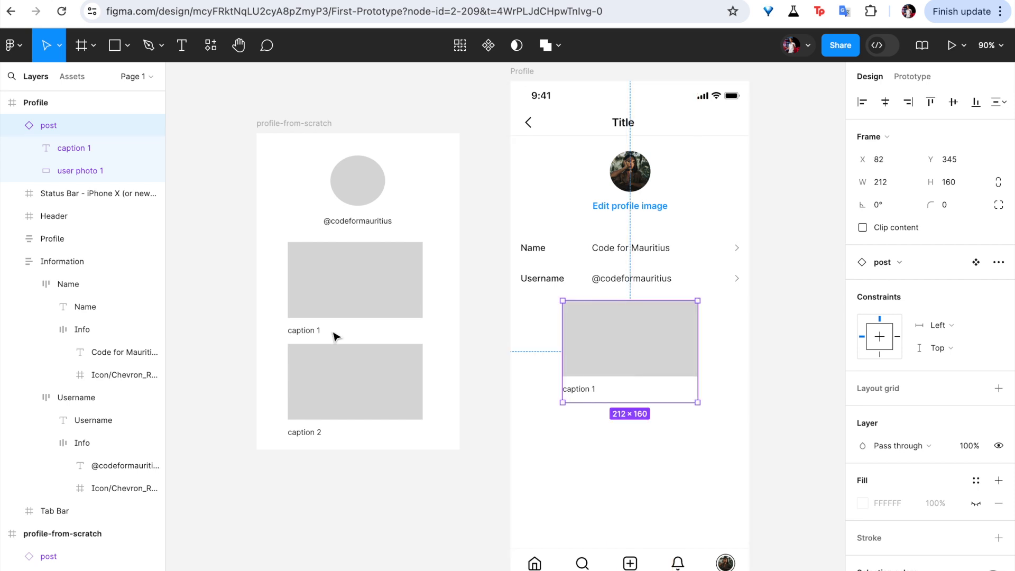
# - Copy the "caption 2" post into the Profile frame at X 82, Y 529, and move the post above it to Y 352
pyautogui.click(335, 376)
pyautogui.moveTo(338, 381); pyautogui.dragTo(626, 480)
pyautogui.moveTo(617, 362); pyautogui.dragTo(618, 367)
pyautogui.click(629, 472)
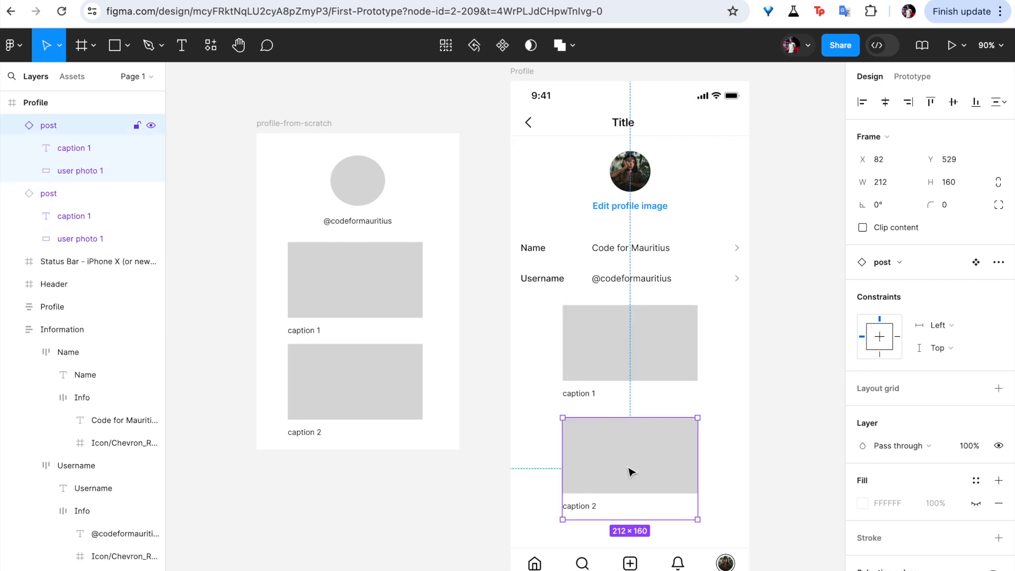
pyautogui.click(809, 377)
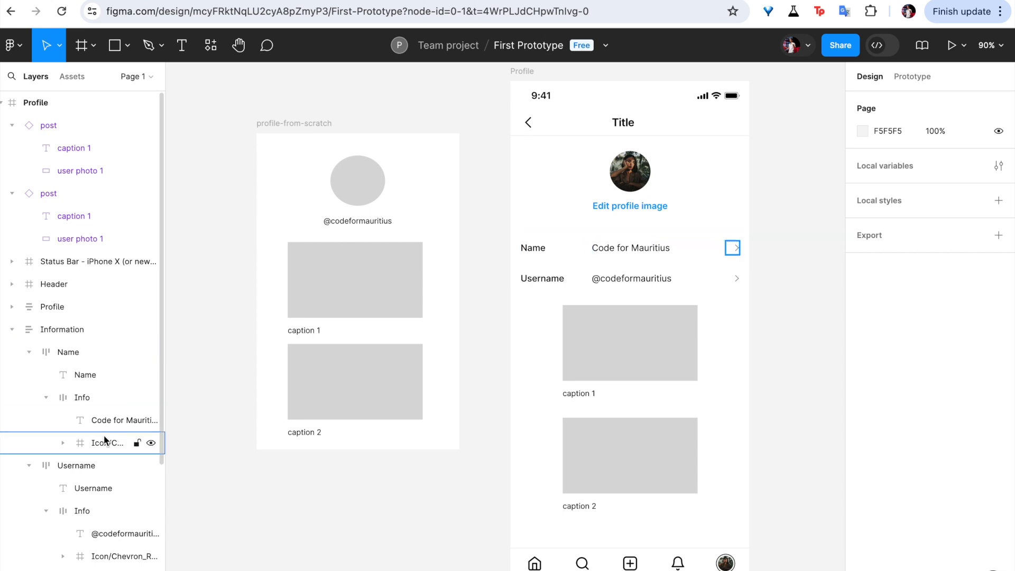
# - Compare the main post component with the instances in the Profile frame, and collapse the layers of both instances there
pyautogui.scroll(-5, 105, 441)
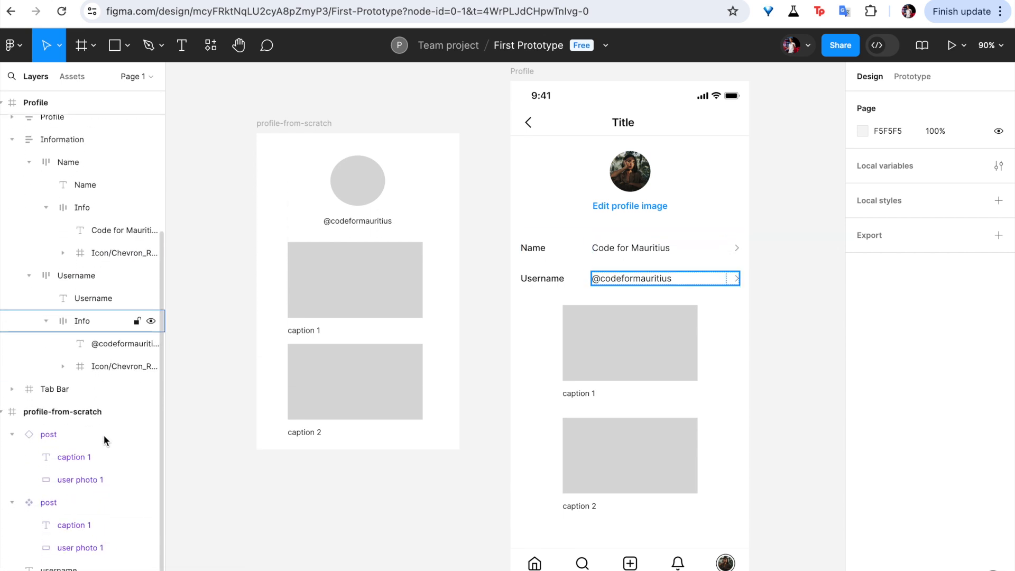
pyautogui.click(38, 506)
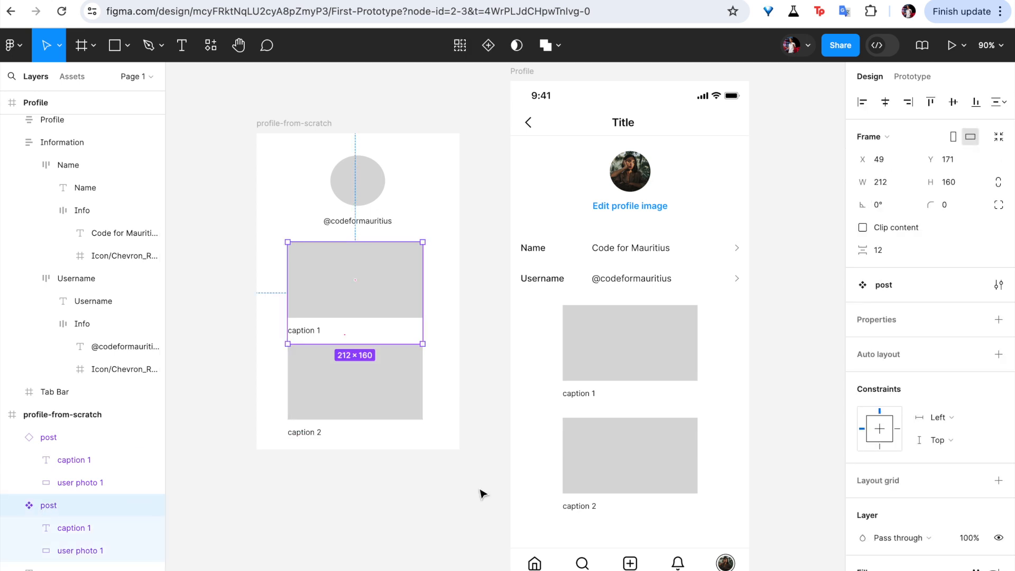
pyautogui.click(652, 315)
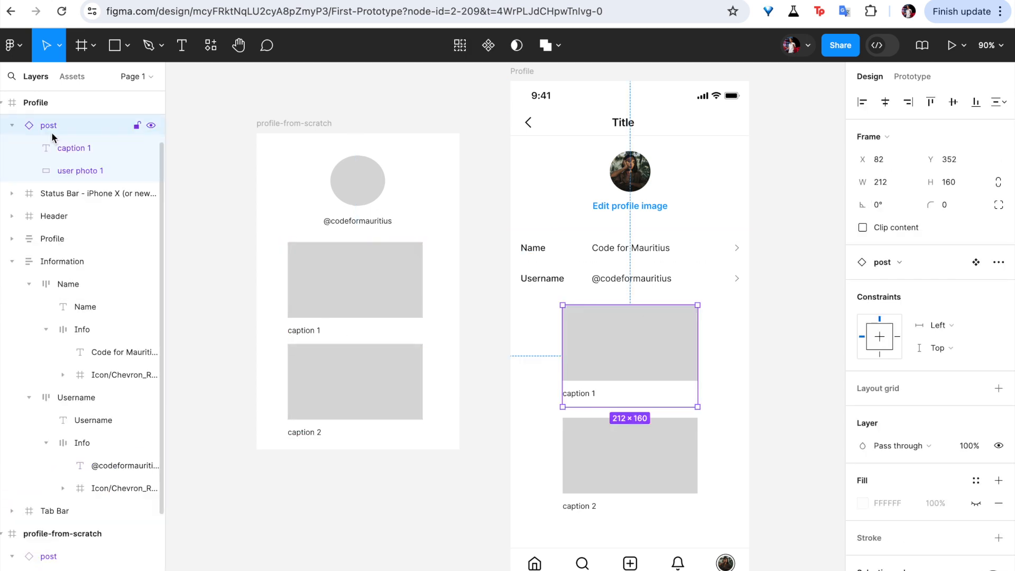
pyautogui.scroll(2, 52, 131)
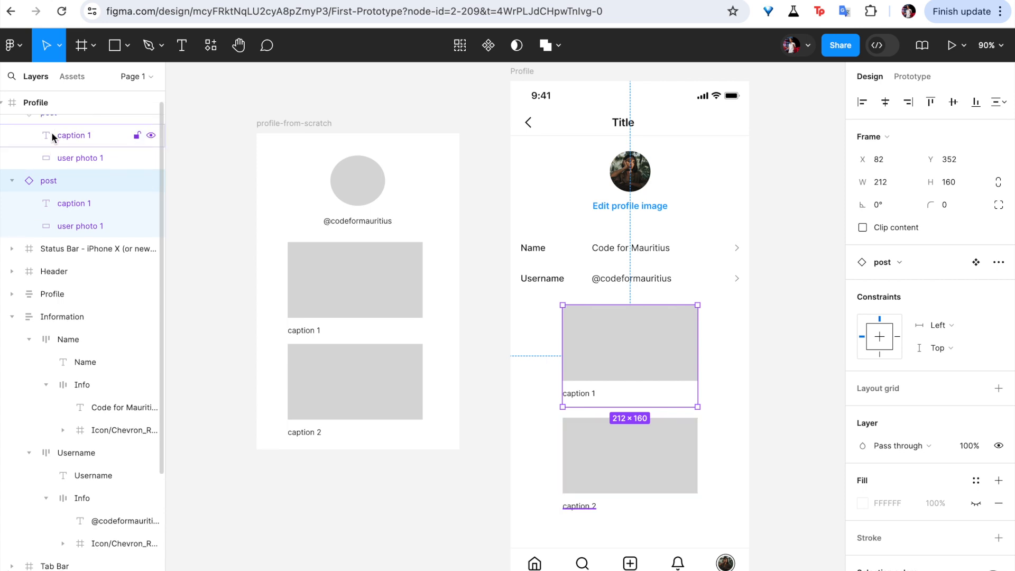
pyautogui.scroll(1, 52, 134)
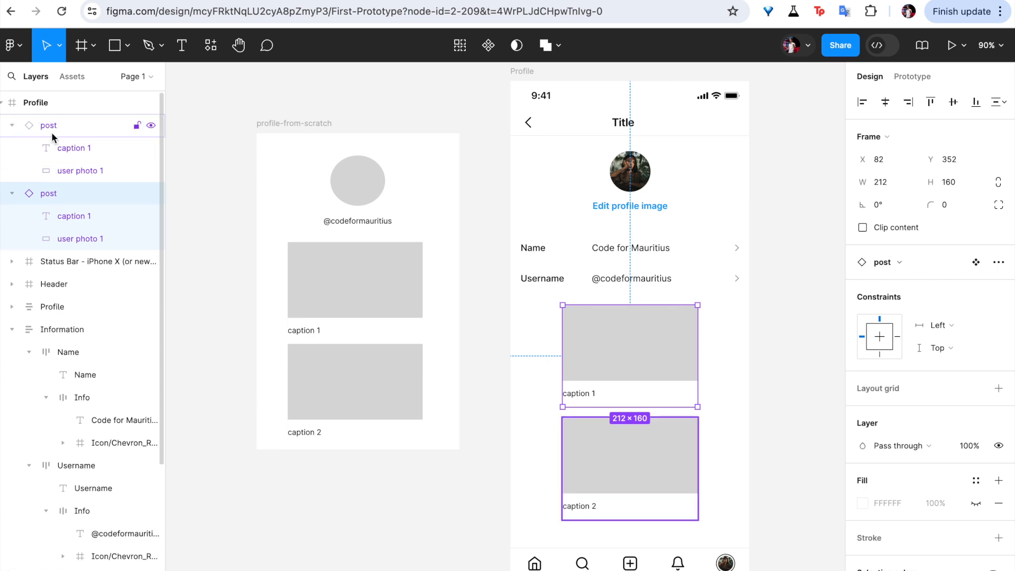
pyautogui.click(12, 125)
pyautogui.click(12, 148)
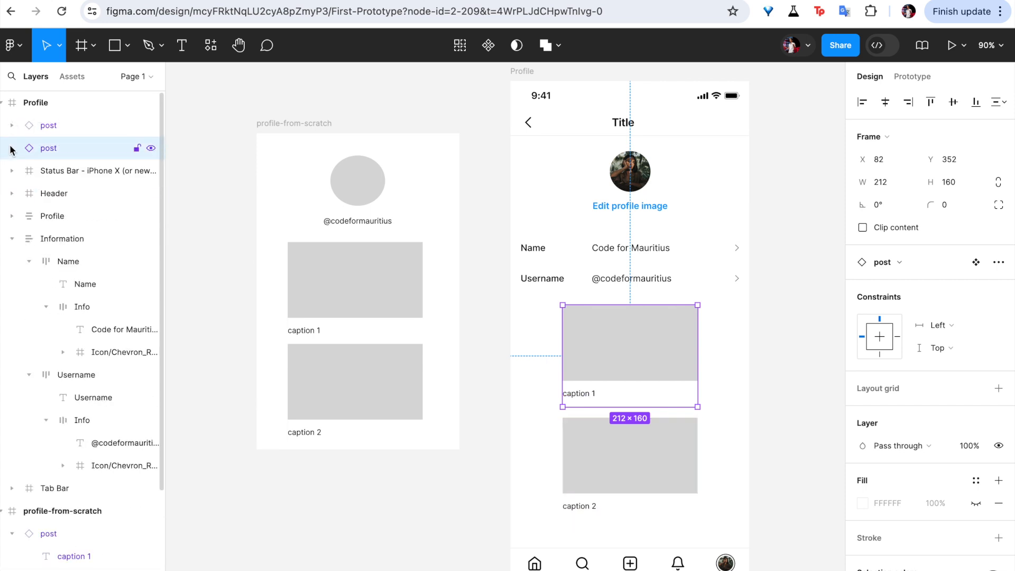
# - Move both post instances in the Profile frame's layer order to sit between the Information and Tab Bar layers
pyautogui.click(49, 126)
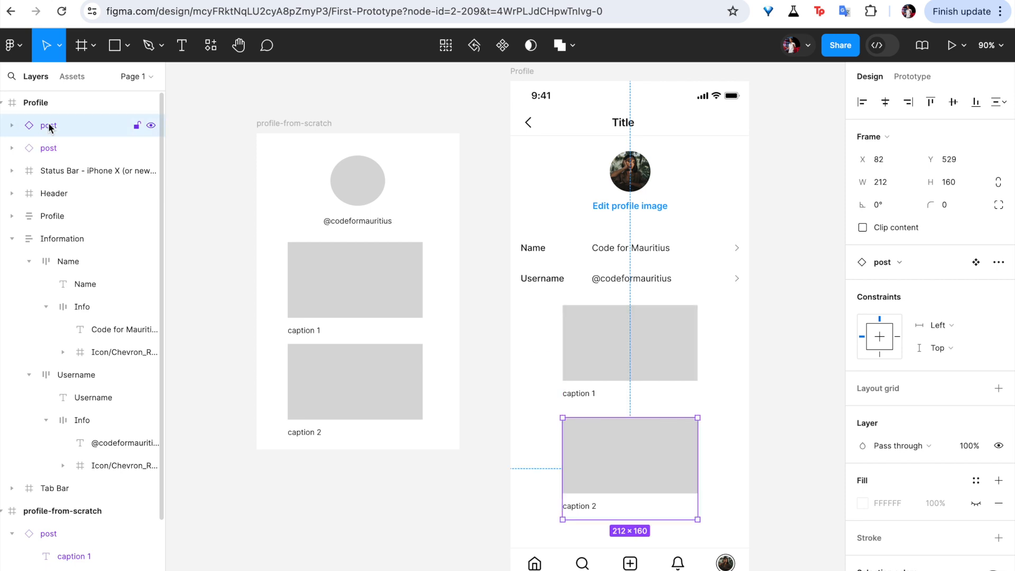
pyautogui.keyDown('shift'); pyautogui.click(68, 150); pyautogui.keyUp('shift')
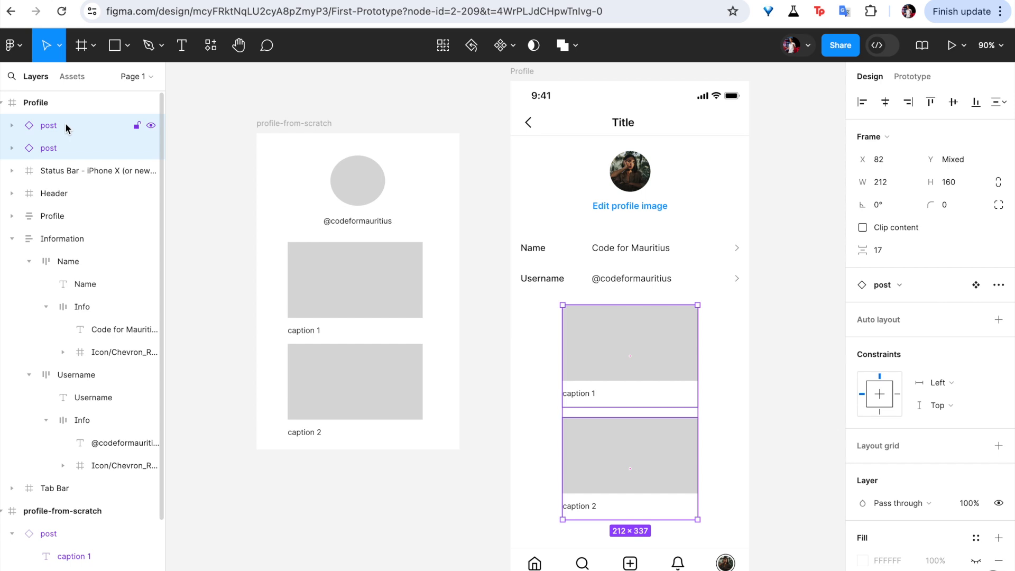
pyautogui.moveTo(68, 123); pyautogui.dragTo(42, 479)
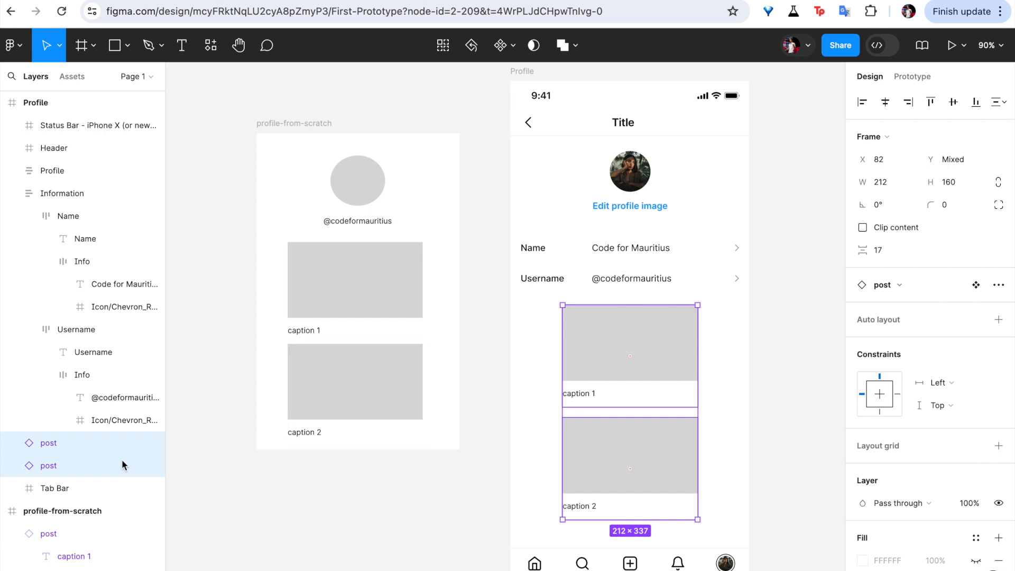
pyautogui.click(599, 378)
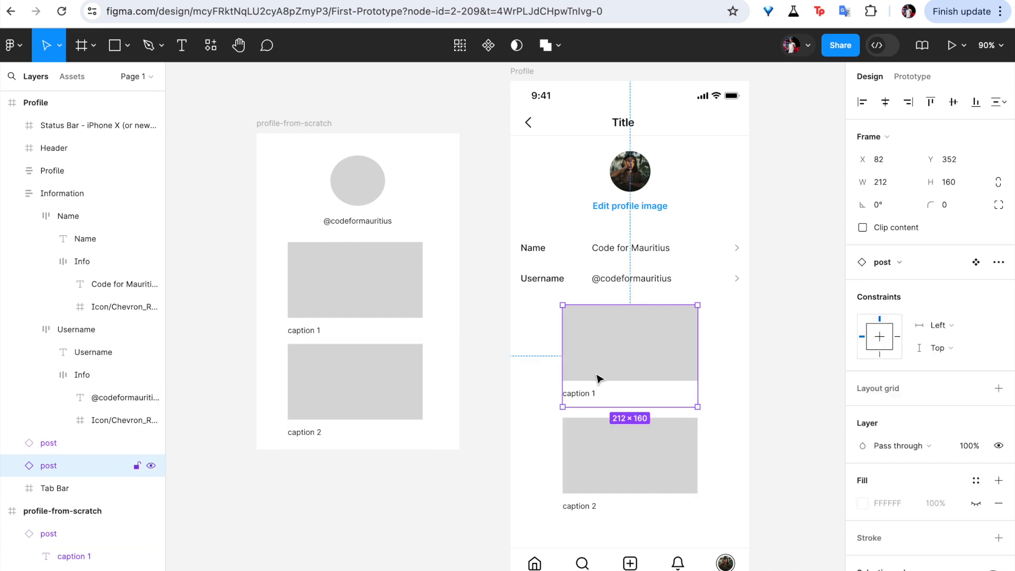
pyautogui.keyDown('shift'); pyautogui.click(604, 457); pyautogui.keyUp('shift')
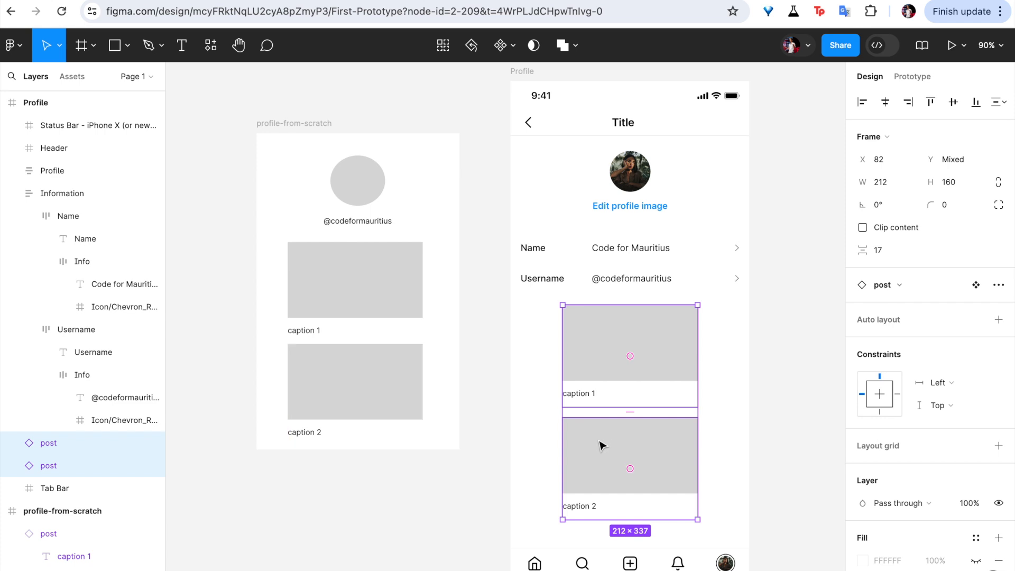
pyautogui.click(600, 447)
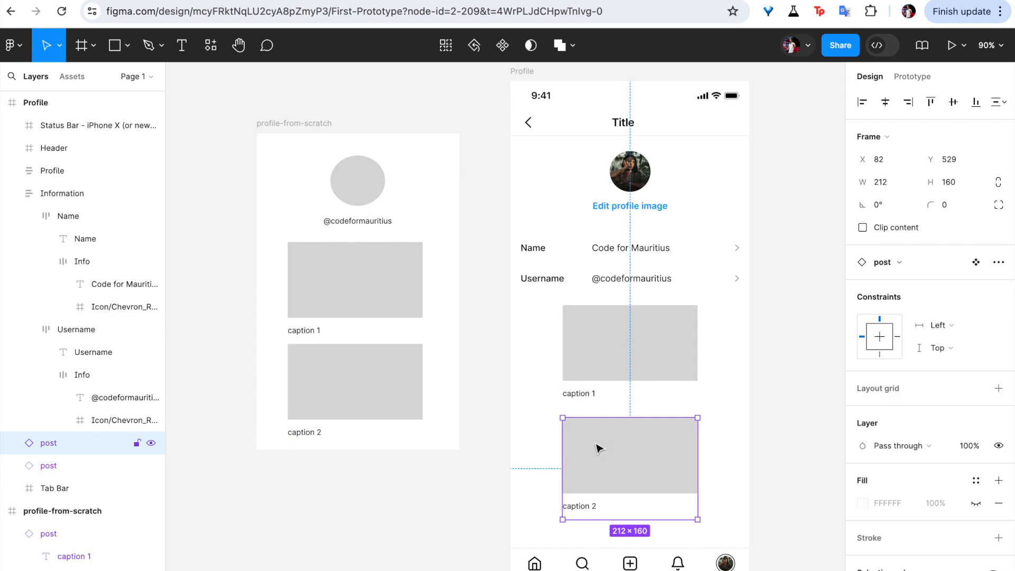
pyautogui.keyDown('shift'); pyautogui.click(610, 347); pyautogui.keyUp('shift')
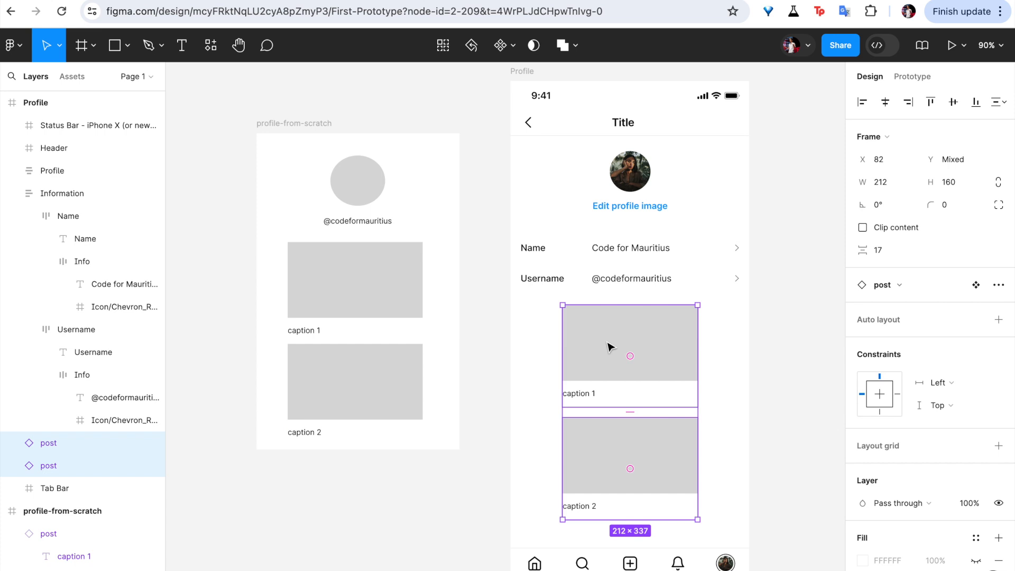
pyautogui.click(587, 378)
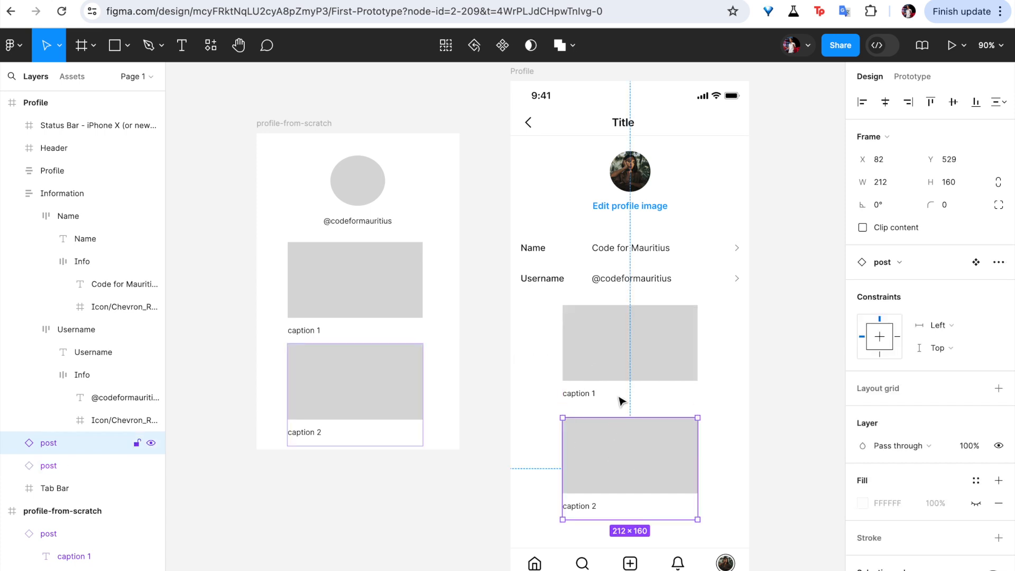
pyautogui.keyDown('shift'); pyautogui.click(621, 426); pyautogui.keyUp('shift')
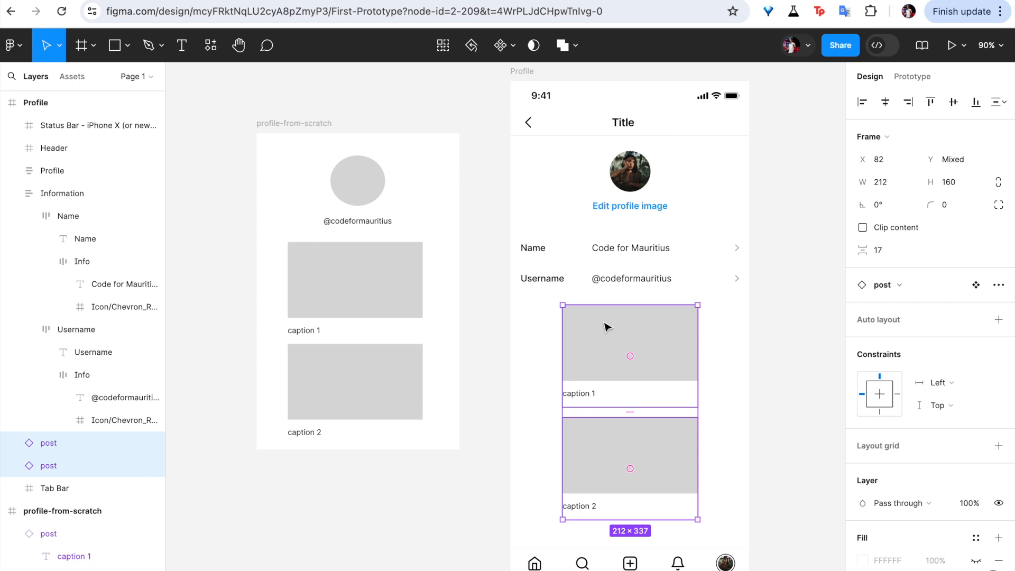
pyautogui.doubleClick(599, 341)
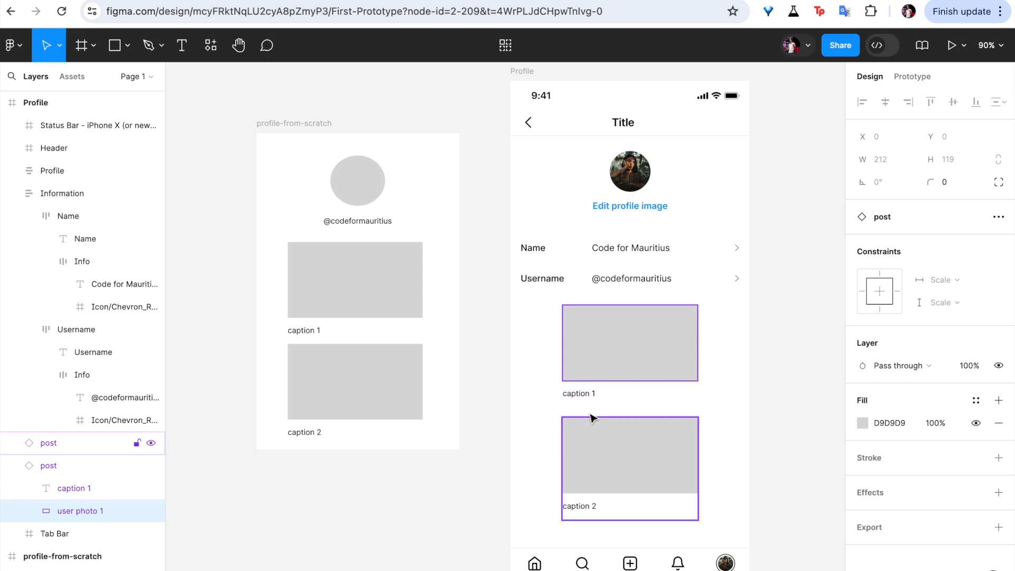
pyautogui.click(480, 535)
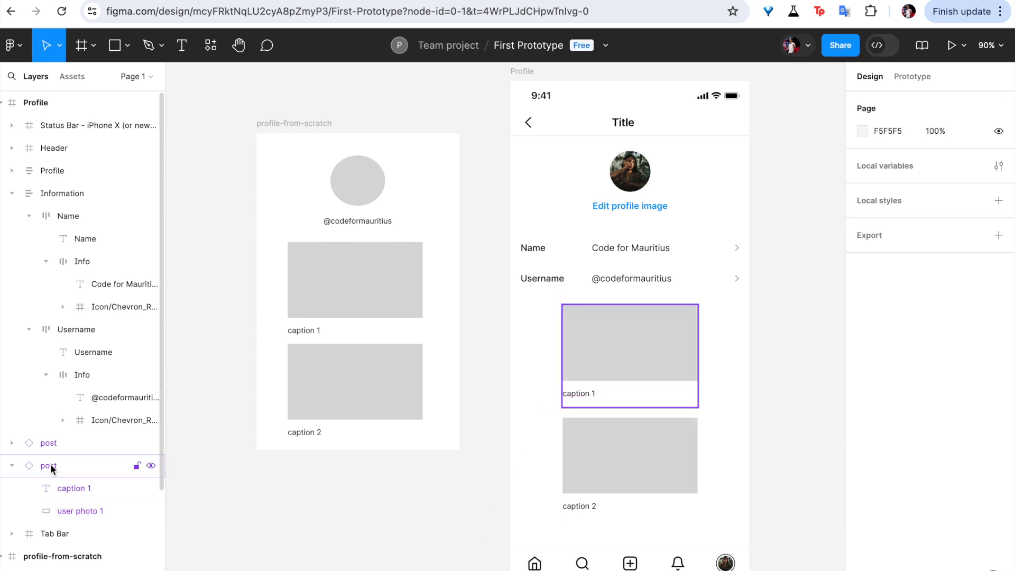
pyautogui.click(12, 466)
# - Group the two post instances in the Profile frame and expand the new group's layers
pyautogui.click(64, 443)
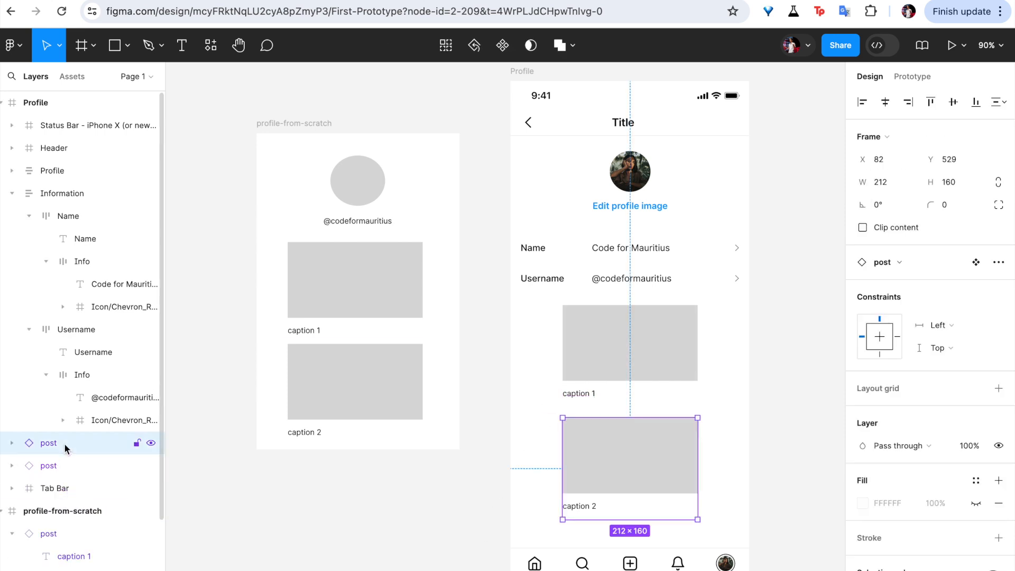
pyautogui.keyDown('shift'); pyautogui.click(56, 465); pyautogui.keyUp('shift')
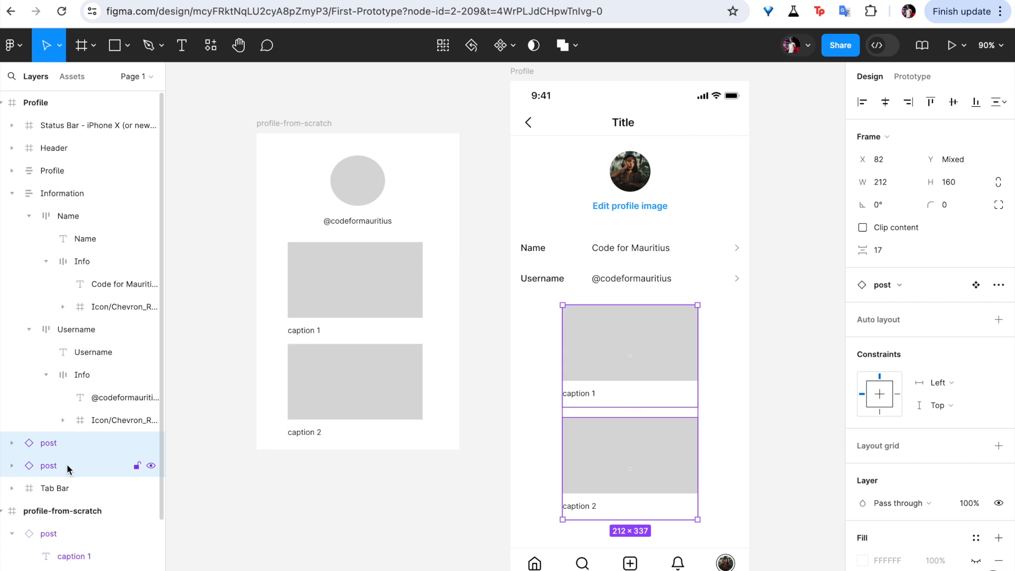
pyautogui.rightClick(67, 464)
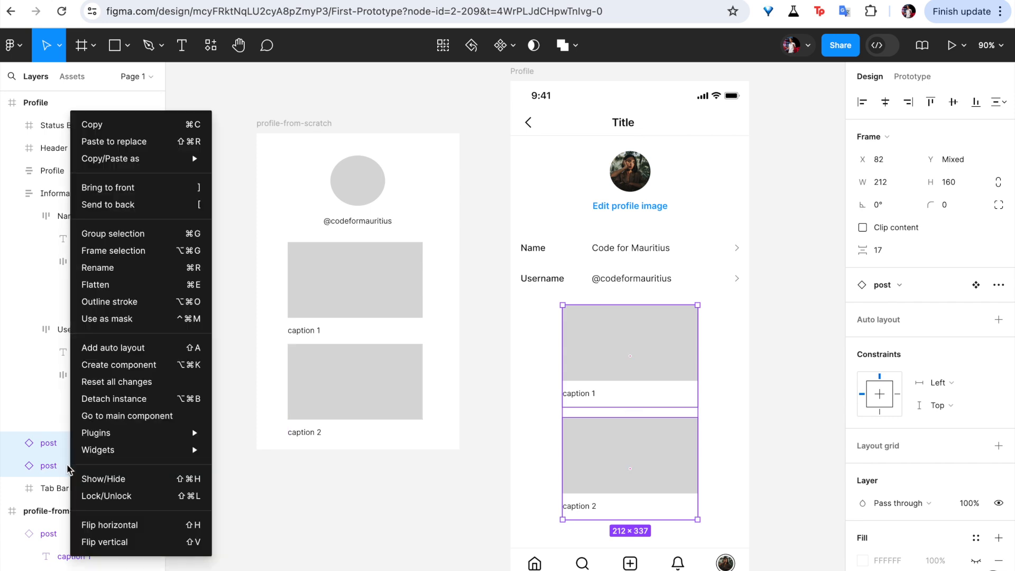
pyautogui.click(143, 233)
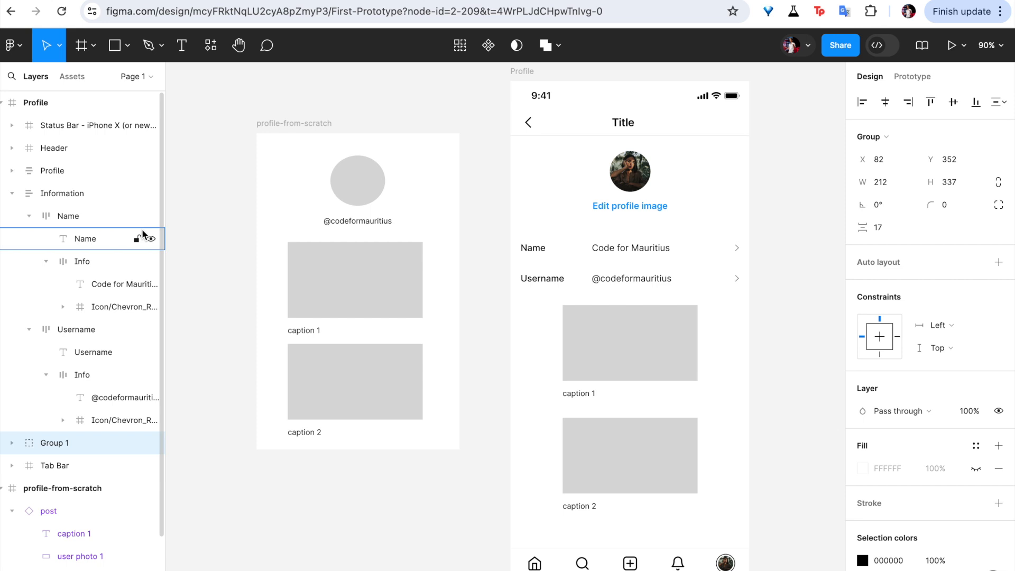
pyautogui.click(13, 443)
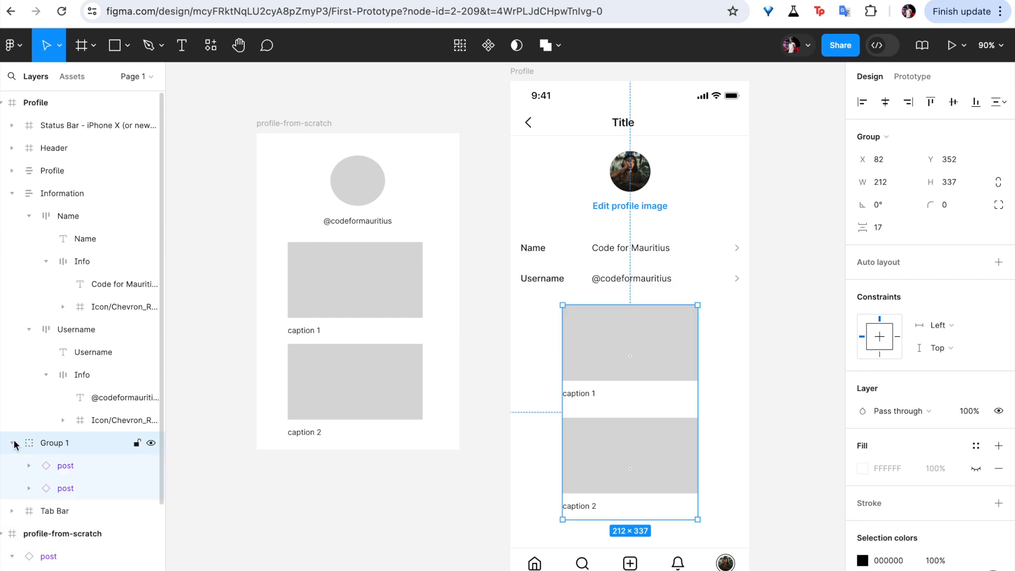
# - Rename the group of two post instances to "User-posts"
pyautogui.rightClick(62, 445)
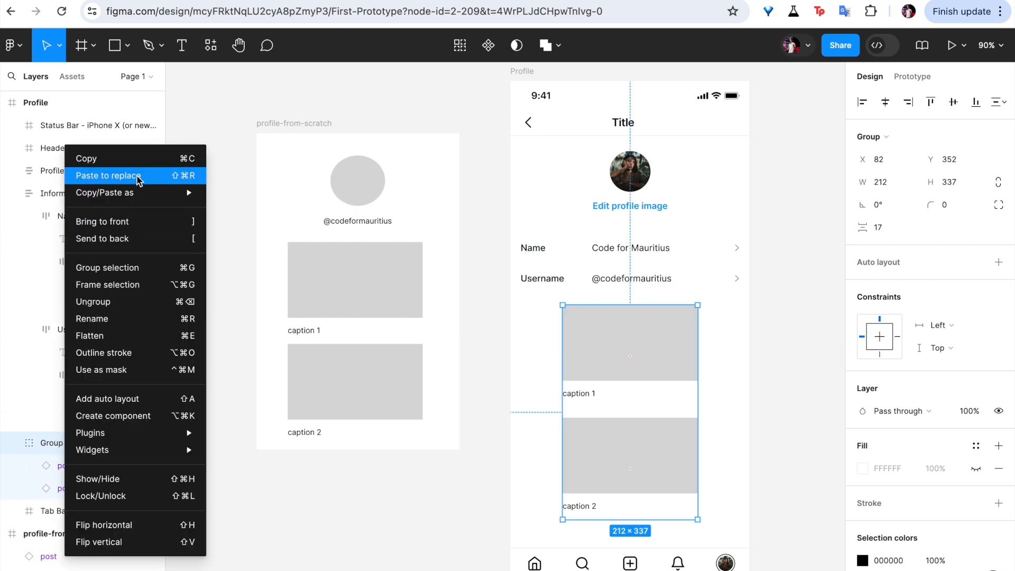
pyautogui.click(106, 319)
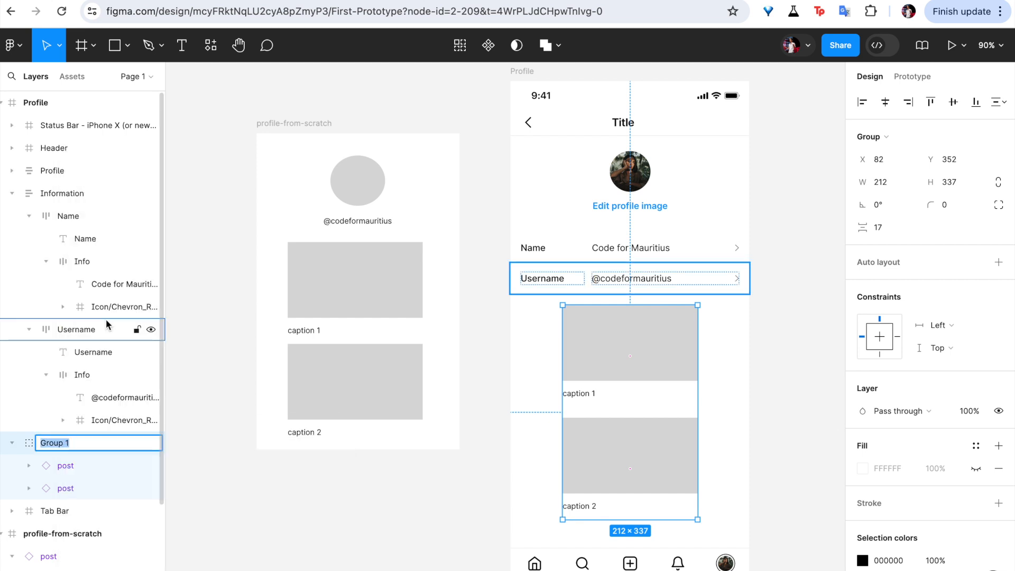
pyautogui.write('User-posts')
pyautogui.press('Return')
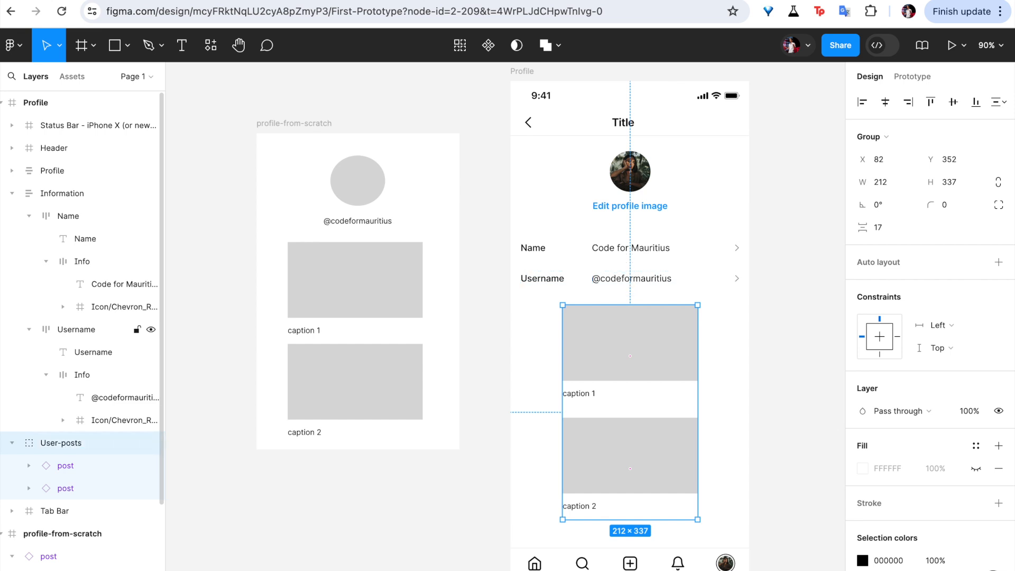
pyautogui.click(296, 508)
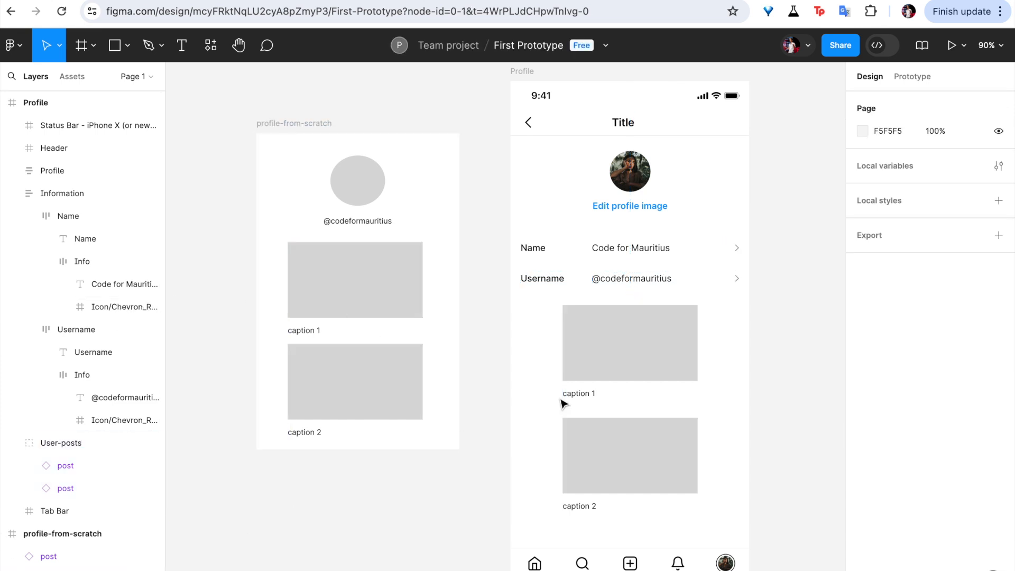
# - Collapse the User-posts and Information layers in the Profile frame
pyautogui.click(12, 444)
pyautogui.click(12, 194)
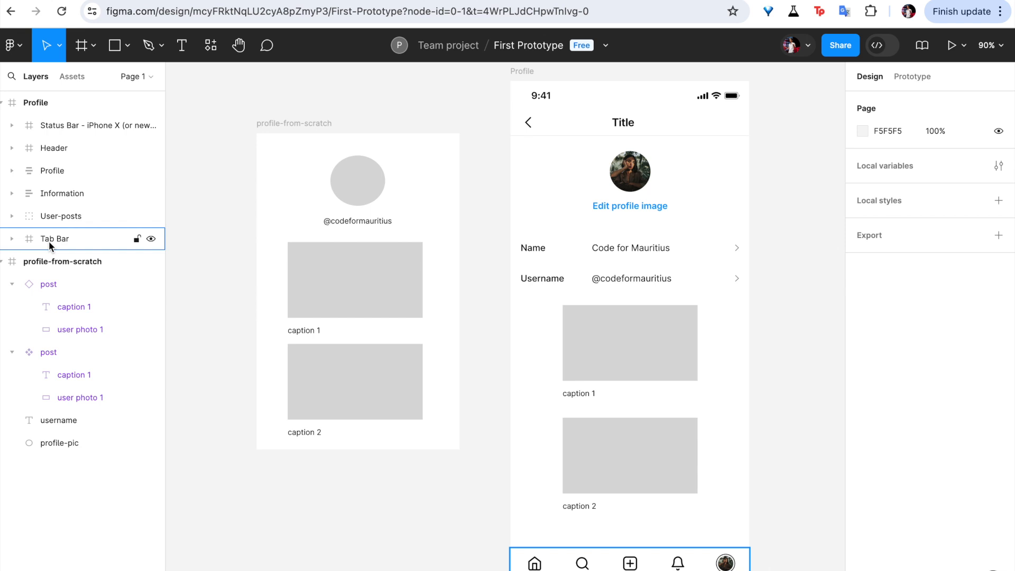
pyautogui.moveTo(472, 502); pyautogui.dragTo(262, 527)
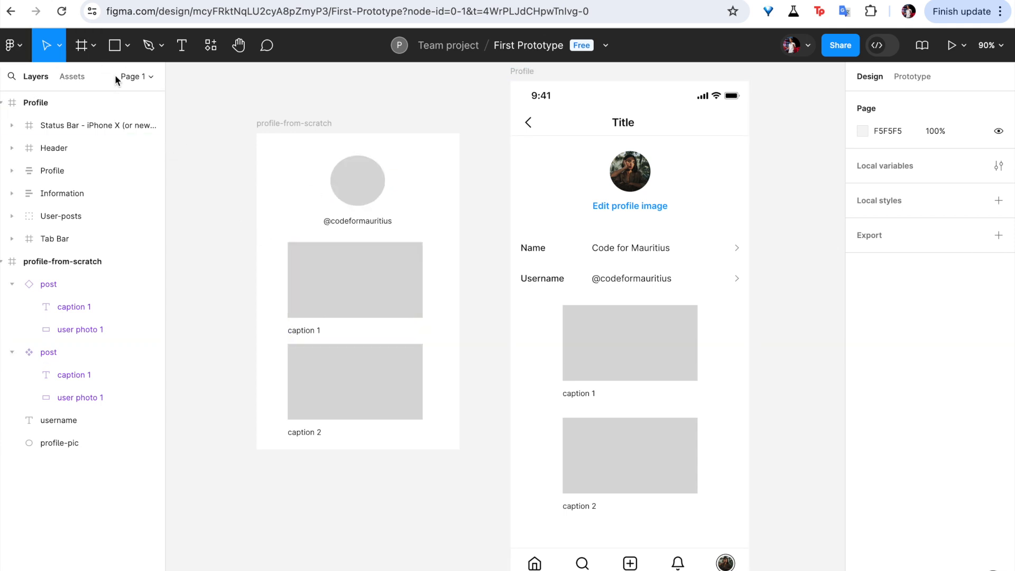
# - Insert the ready-made Feed screen from the Mobile app kit onto the canvas
pyautogui.click(73, 77)
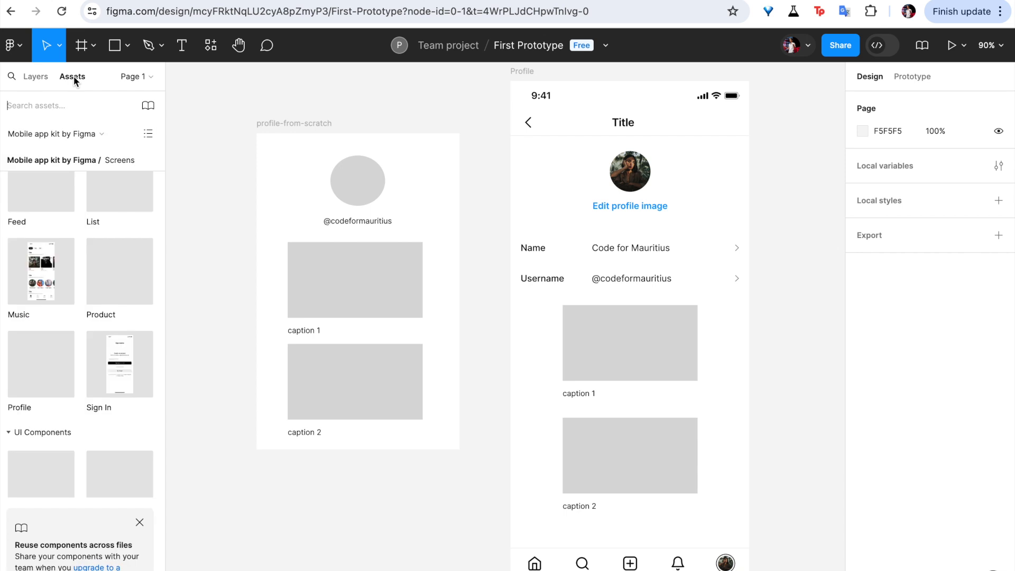
pyautogui.scroll(3, 53, 232)
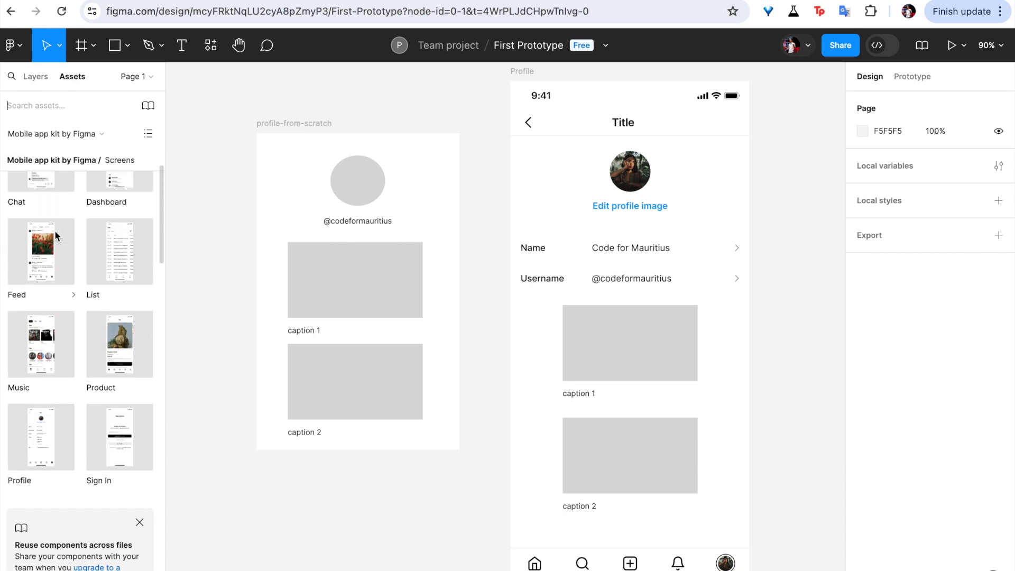
pyautogui.click(38, 256)
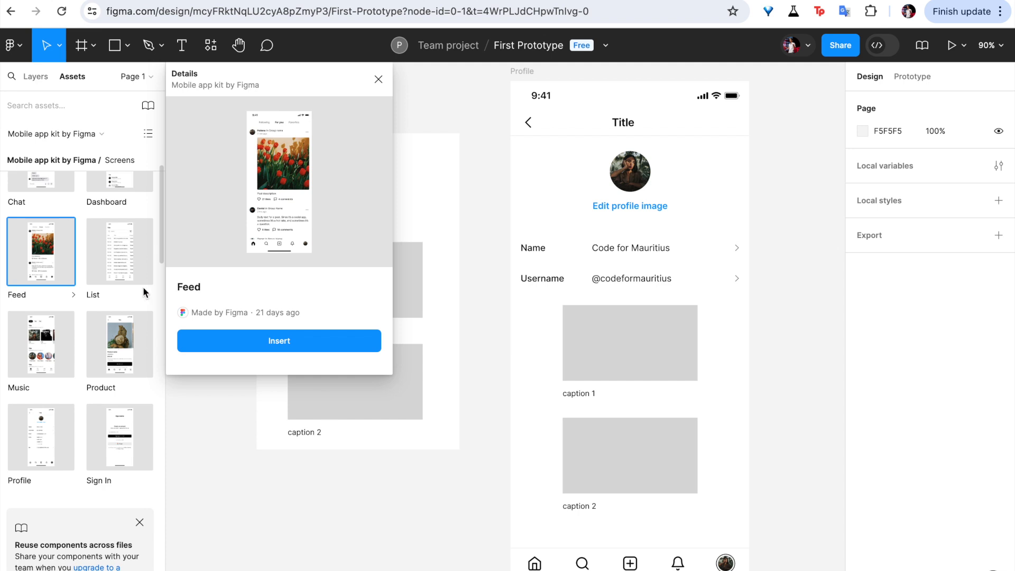
pyautogui.click(303, 345)
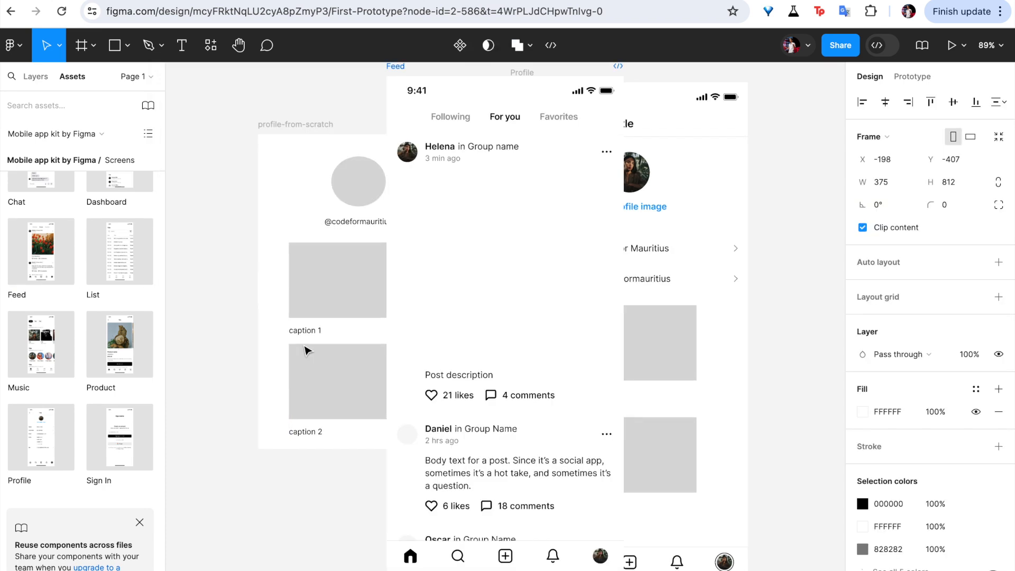
pyautogui.hscroll(3, 762, 283)
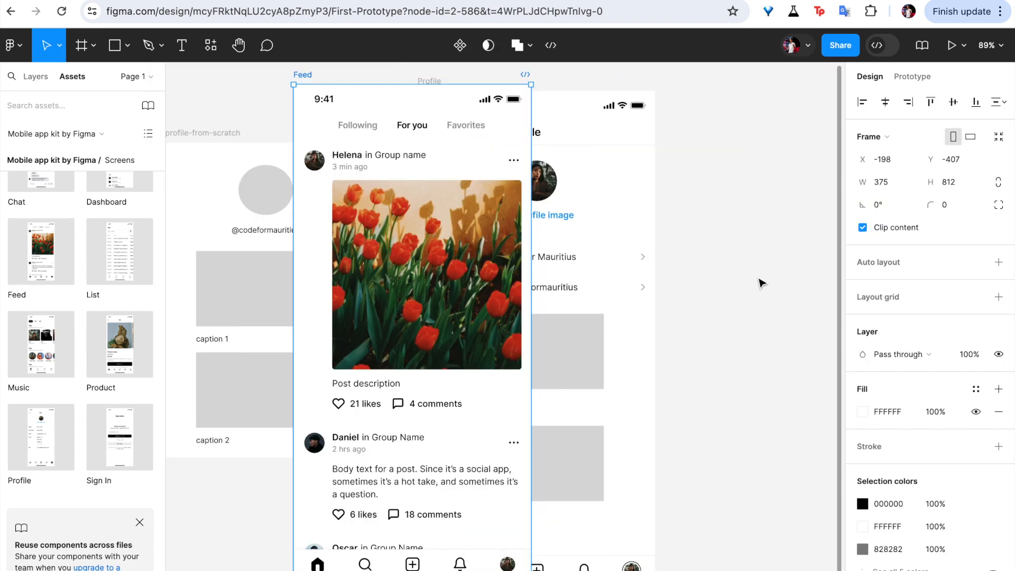
pyautogui.click(782, 329)
pyautogui.hscroll(7, 630, 333)
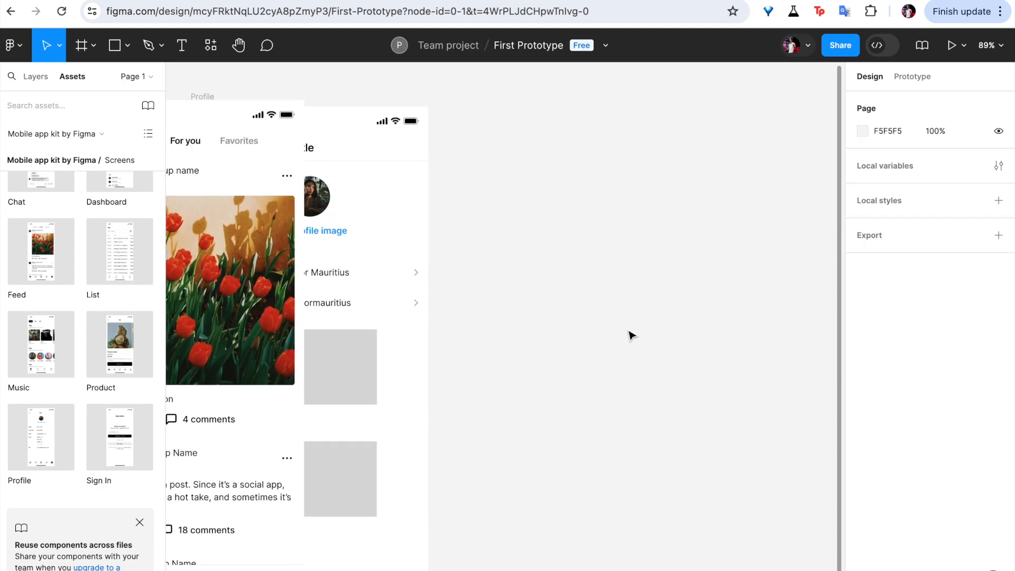
pyautogui.click(200, 110)
pyautogui.moveTo(199, 110); pyautogui.dragTo(426, 106)
pyautogui.hotkey('ctrl', 'z')
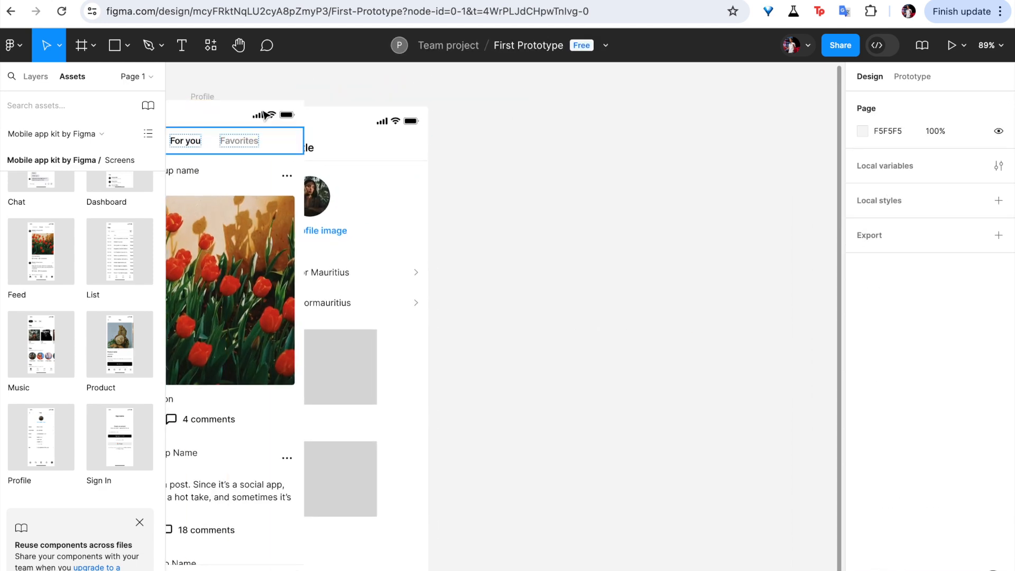
# - Collapse the Feed frame's layers and move the whole frame beside the Profile frame, to X 453, Y -397
pyautogui.click(35, 77)
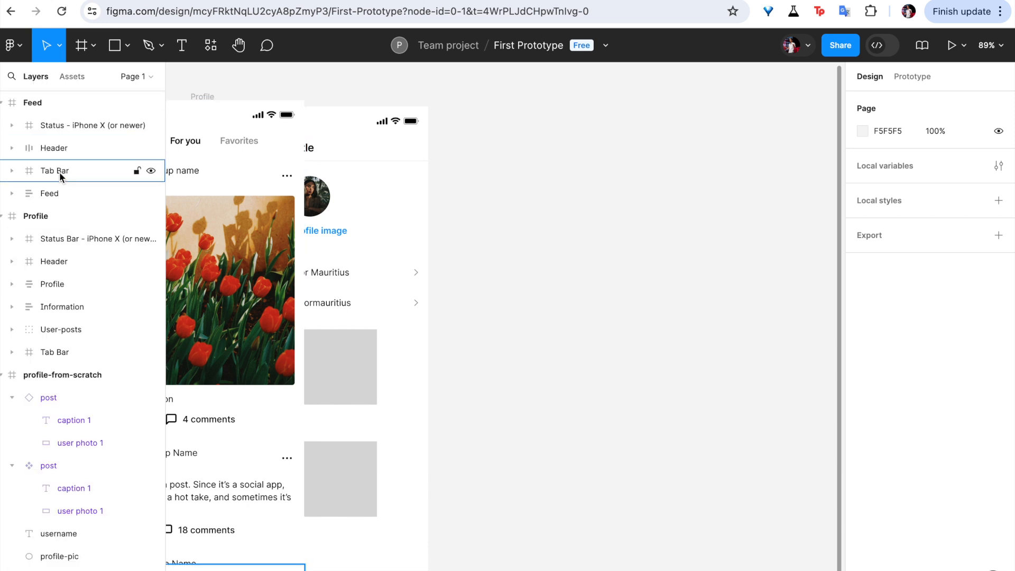
pyautogui.click(2, 104)
pyautogui.click(59, 105)
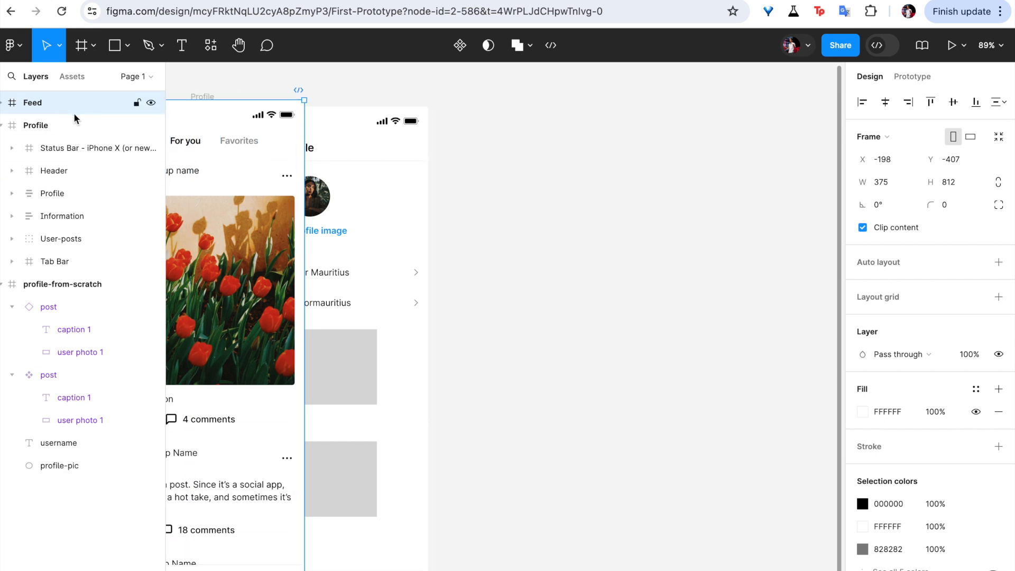
pyautogui.hscroll(-3, 425, 233)
pyautogui.moveTo(424, 233); pyautogui.dragTo(431, 236)
pyautogui.moveTo(246, 108); pyautogui.dragTo(654, 114)
pyautogui.hscroll(6, 512, 369)
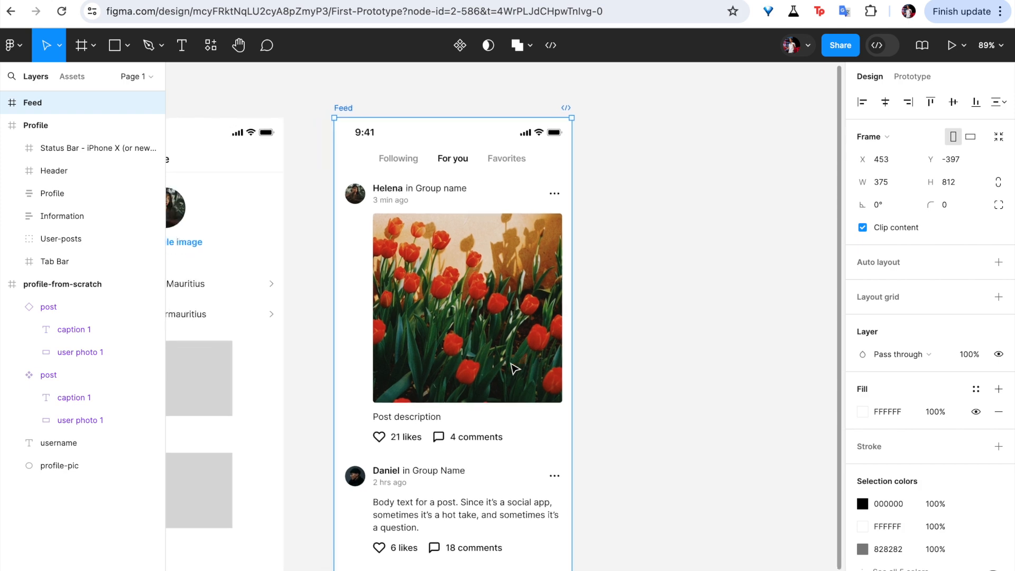
pyautogui.scroll(-3, 512, 368)
pyautogui.hscroll(-3, 512, 369)
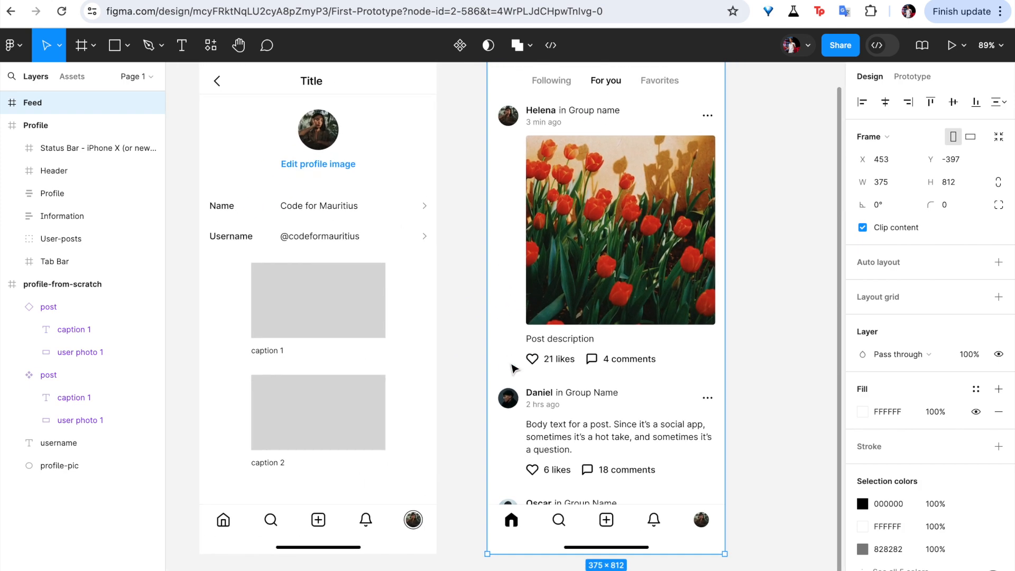
# - Look at the Feed frame's prototype settings, and return to its design properties
pyautogui.scroll(1, 613, 295)
pyautogui.hscroll(1, 613, 295)
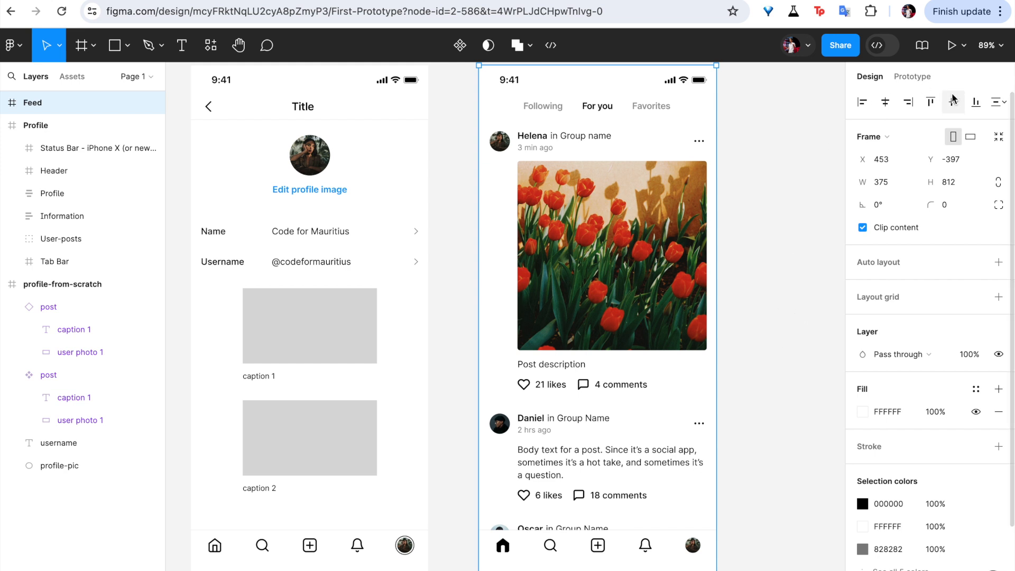
pyautogui.click(911, 78)
pyautogui.click(867, 78)
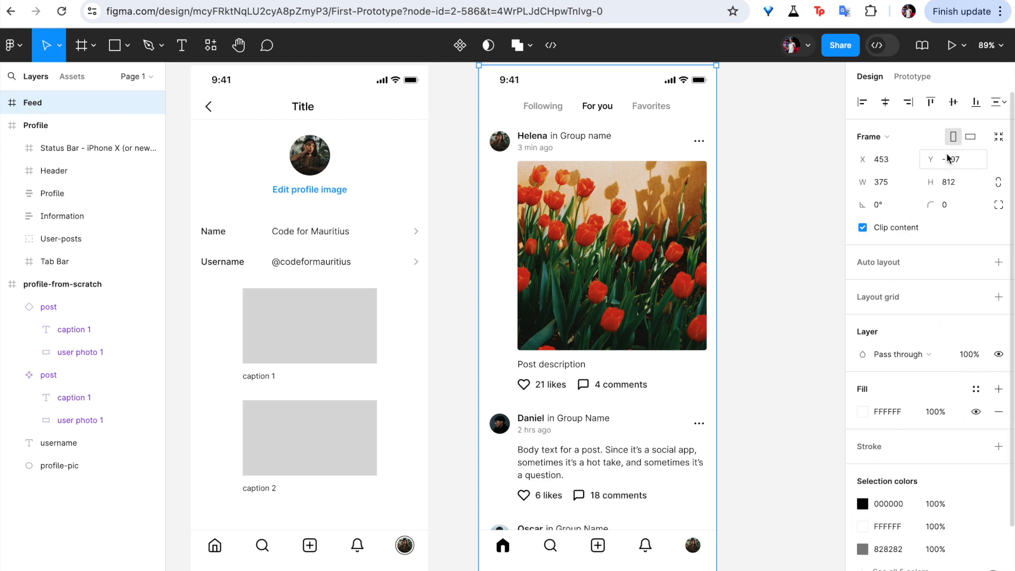
# - Switch to the prototype settings and expand the Profile frame's Tab Bar and Tabs layers
pyautogui.click(906, 74)
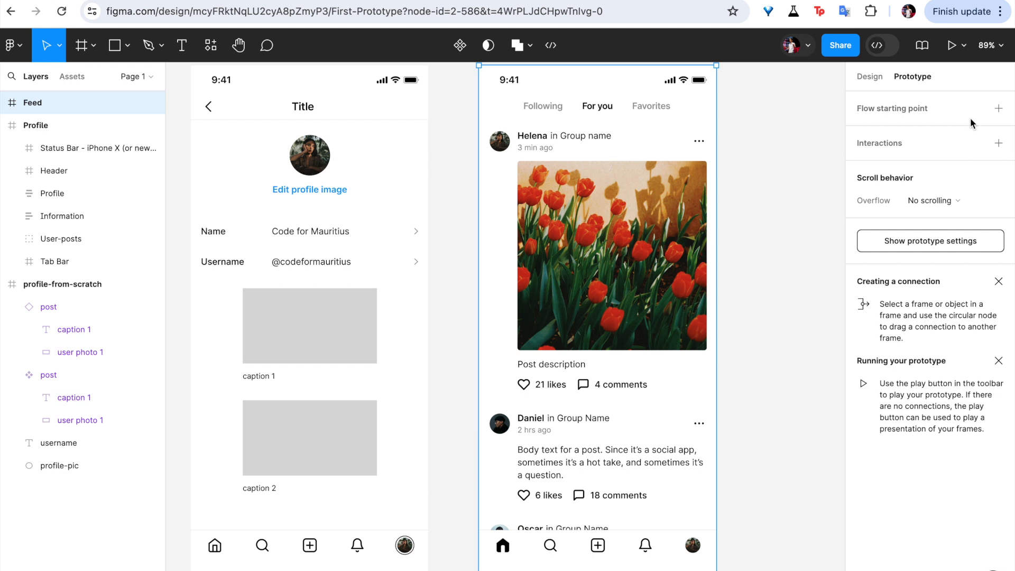
pyautogui.click(782, 241)
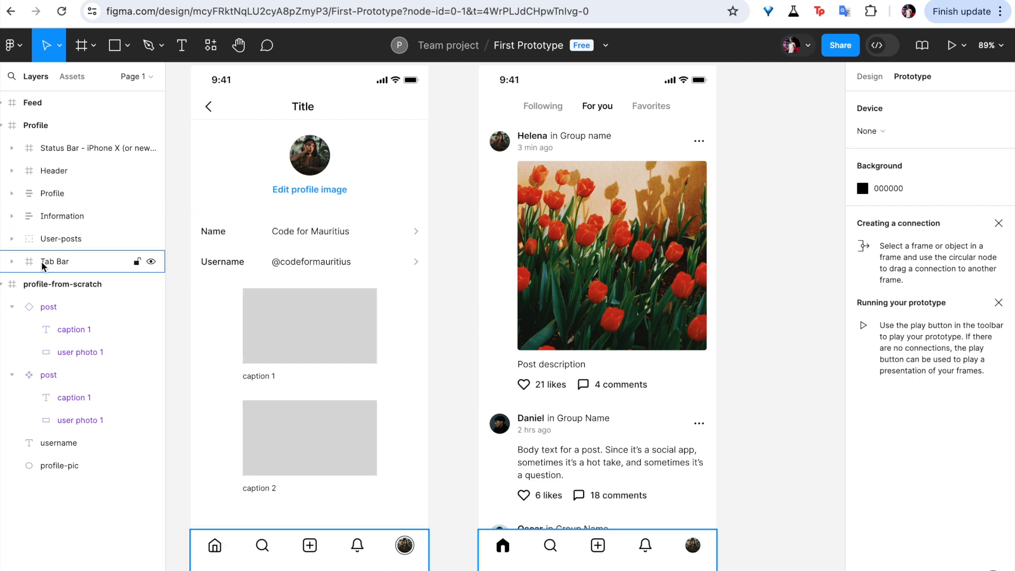
pyautogui.click(7, 127)
pyautogui.click(35, 194)
pyautogui.click(12, 262)
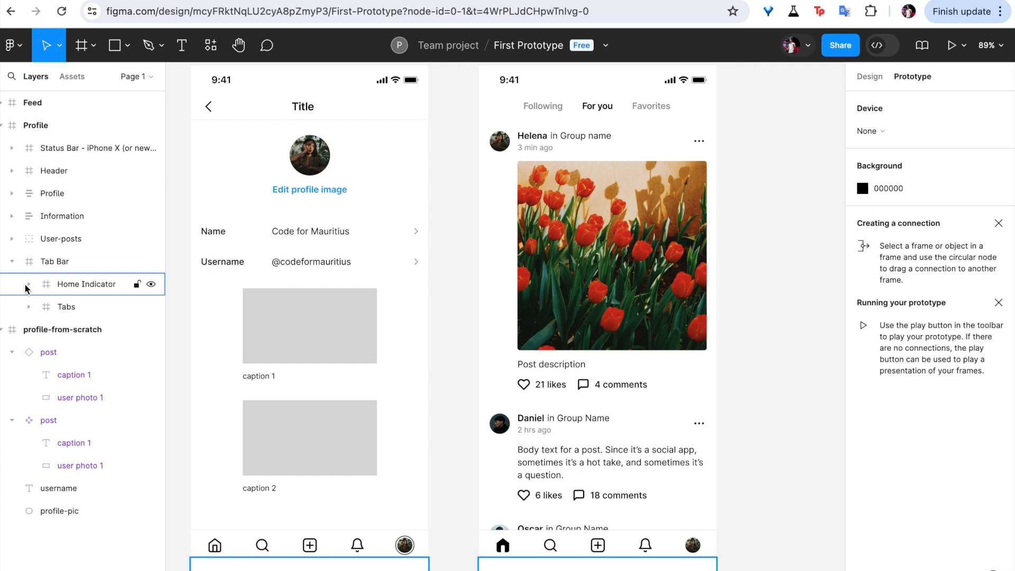
pyautogui.click(29, 305)
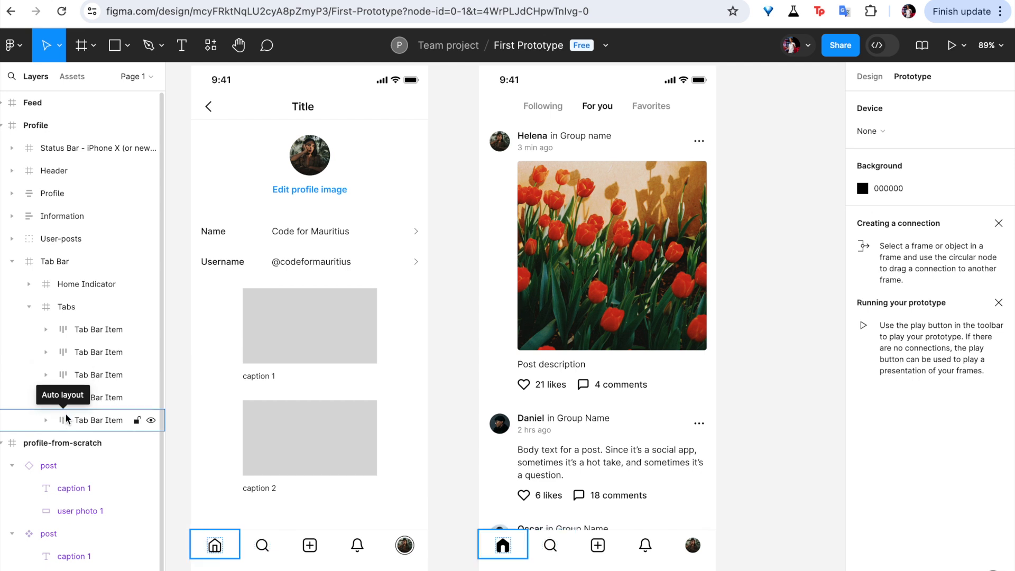
# - Give the home tab item in the Profile frame an On click interaction that navigates to Feed
pyautogui.click(91, 422)
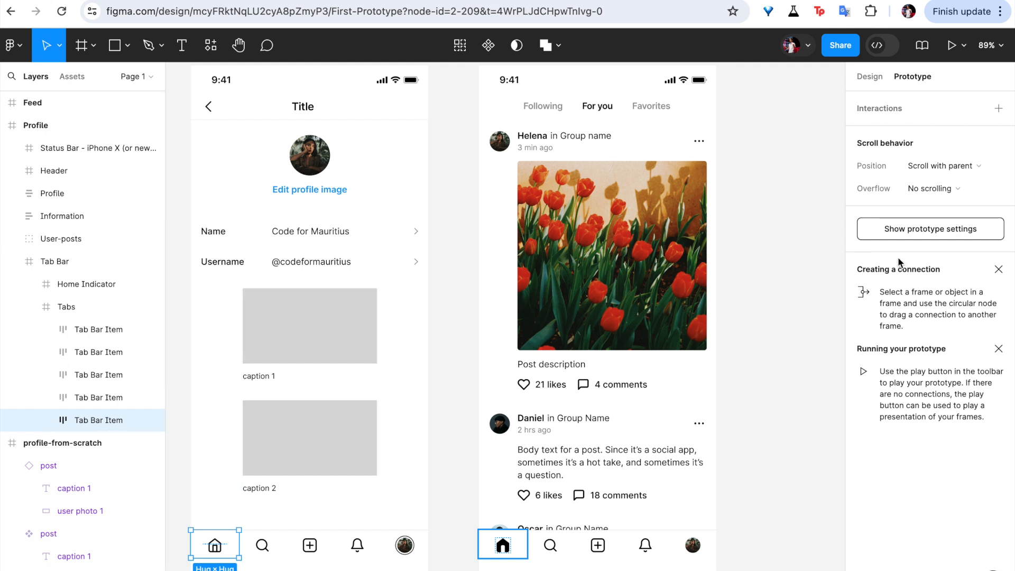
pyautogui.click(1000, 111)
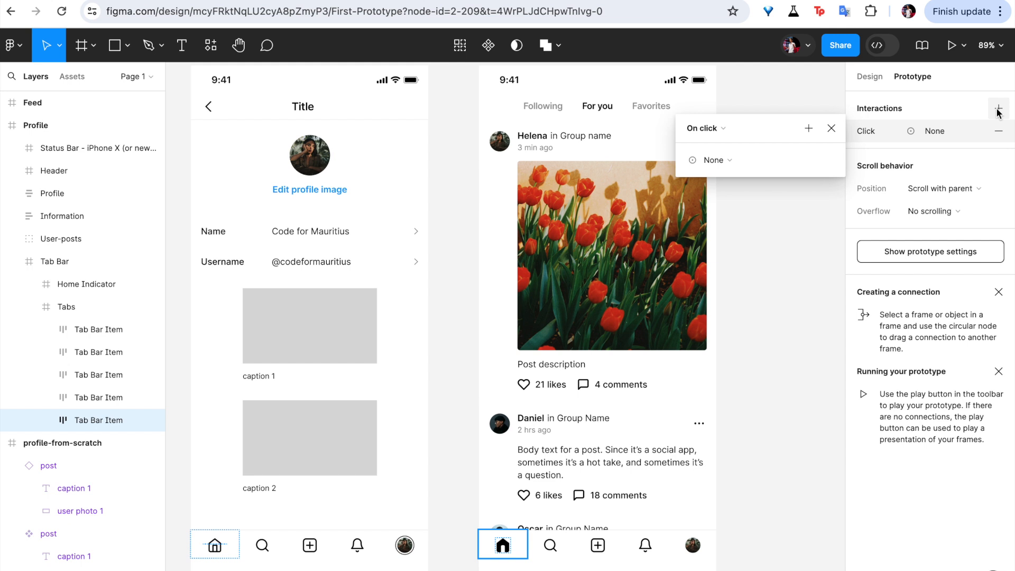
pyautogui.click(721, 129)
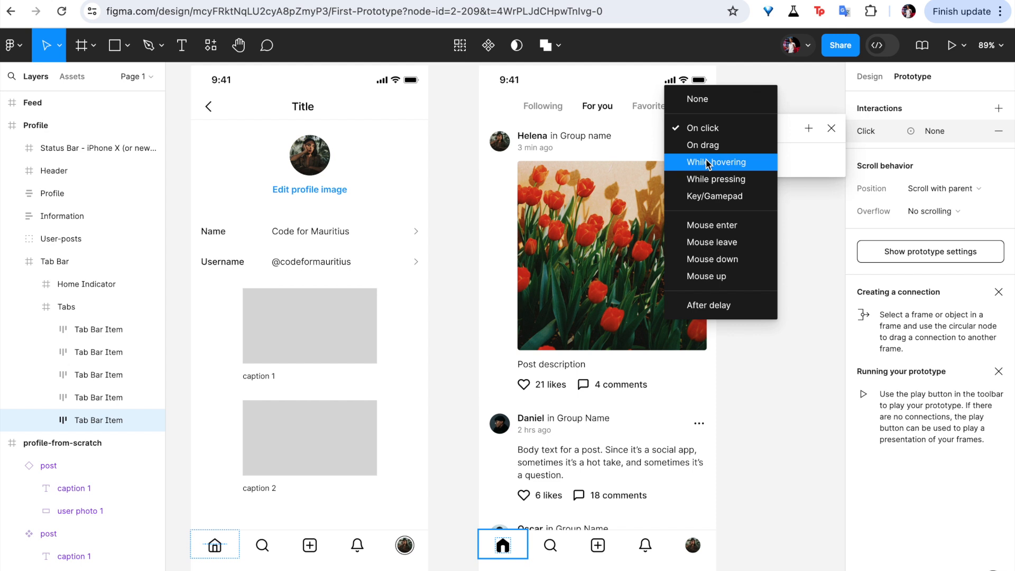
pyautogui.click(698, 127)
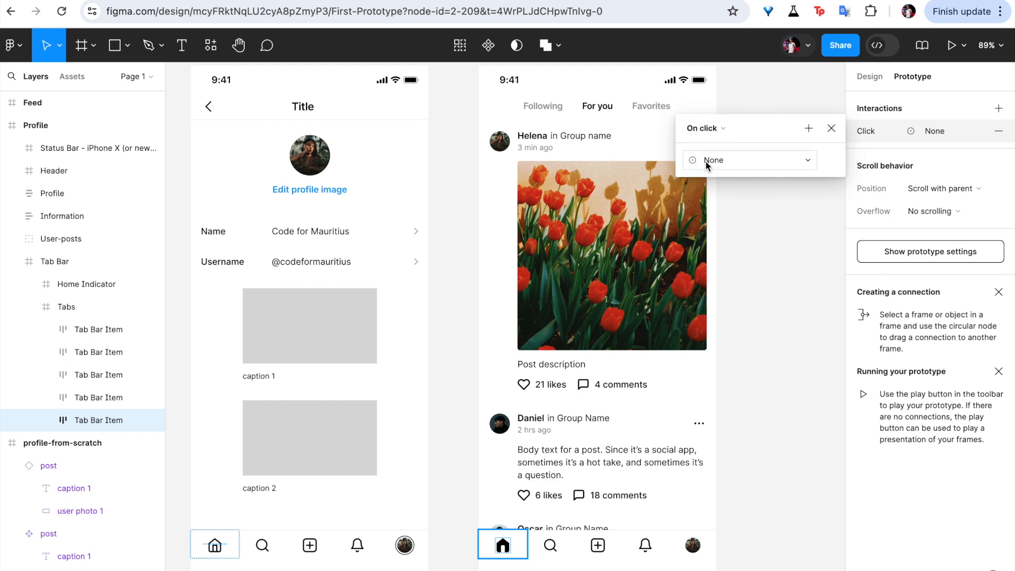
pyautogui.click(808, 160)
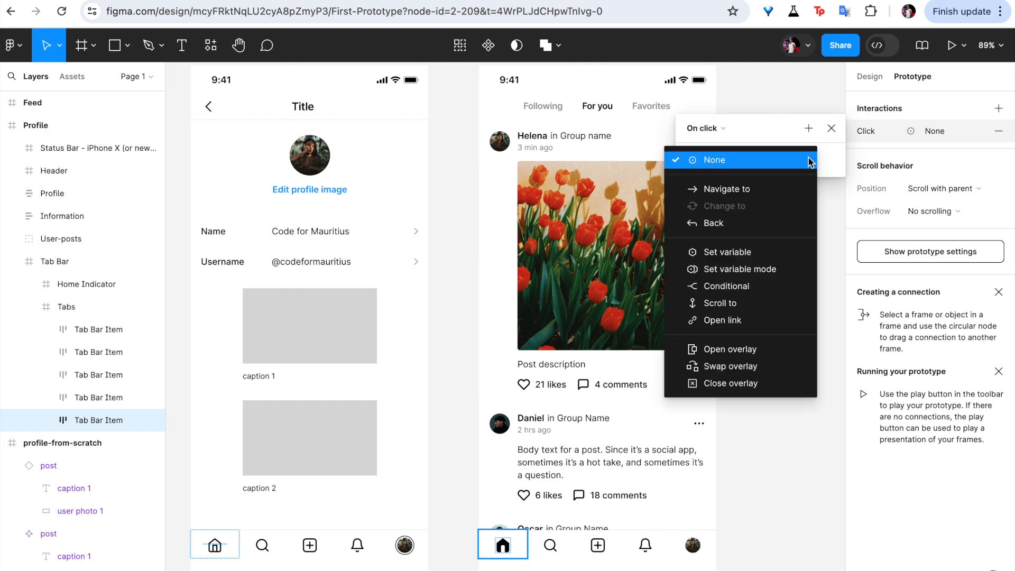
pyautogui.click(772, 189)
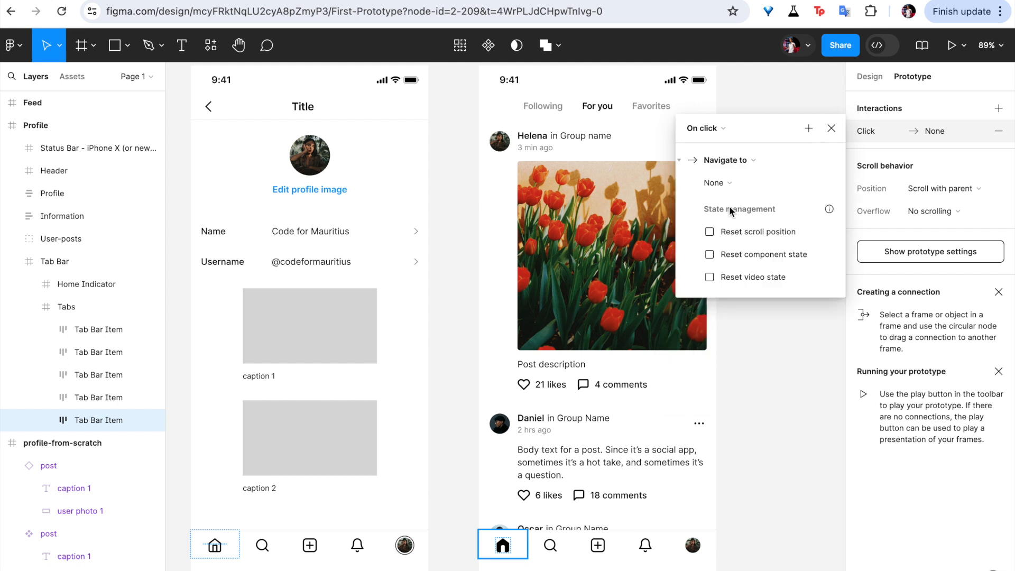
pyautogui.click(728, 185)
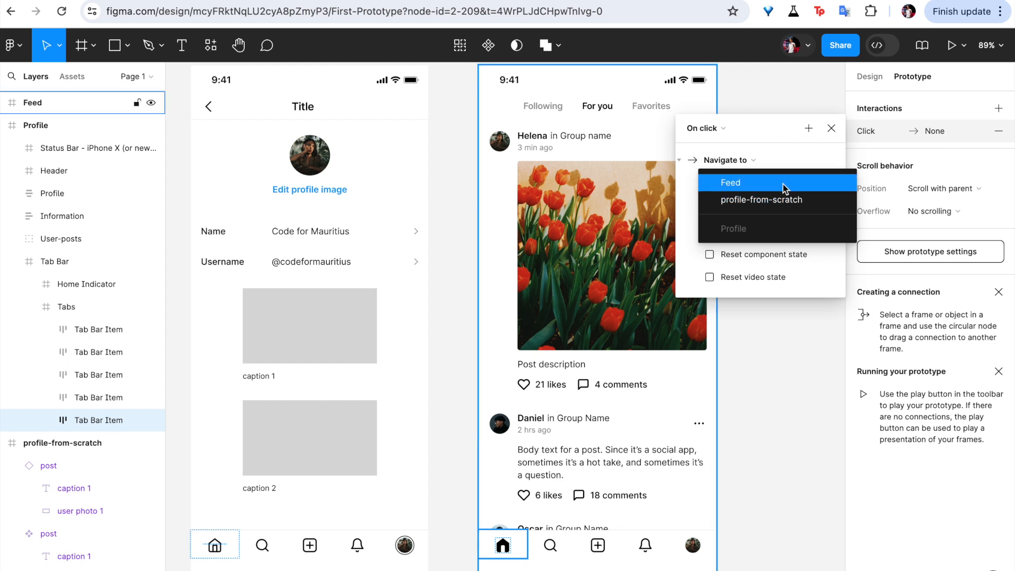
pyautogui.click(733, 181)
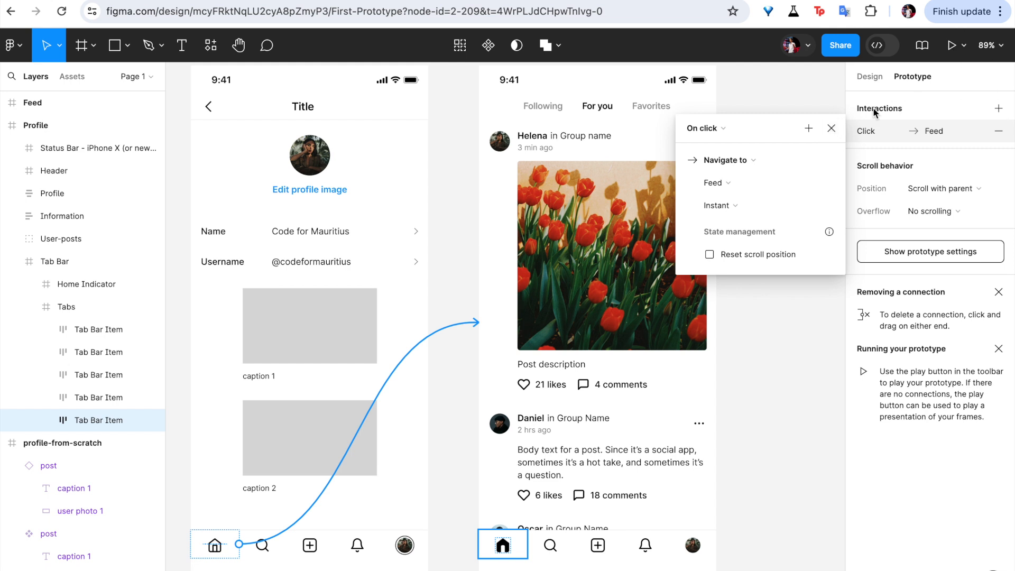
# - Preview the prototype to test the Profile screen's home tab, and return to the canvas with the interaction details closed
pyautogui.click(952, 47)
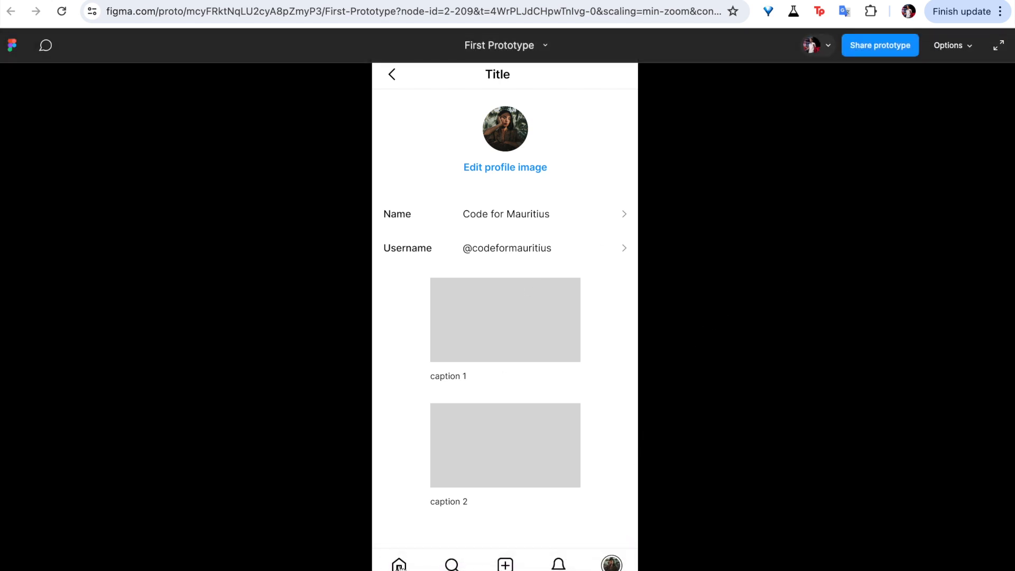
pyautogui.click(399, 566)
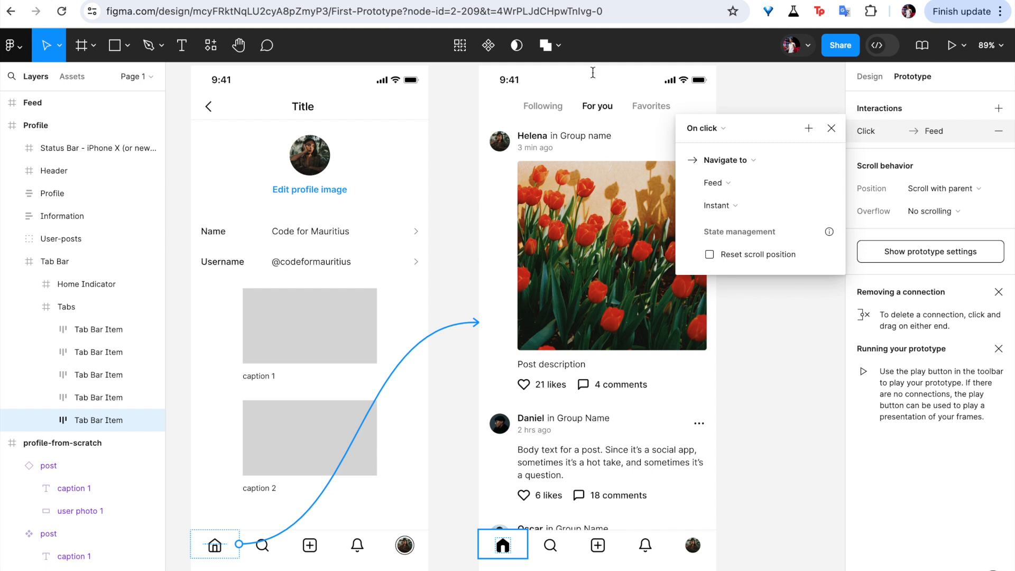
pyautogui.click(832, 129)
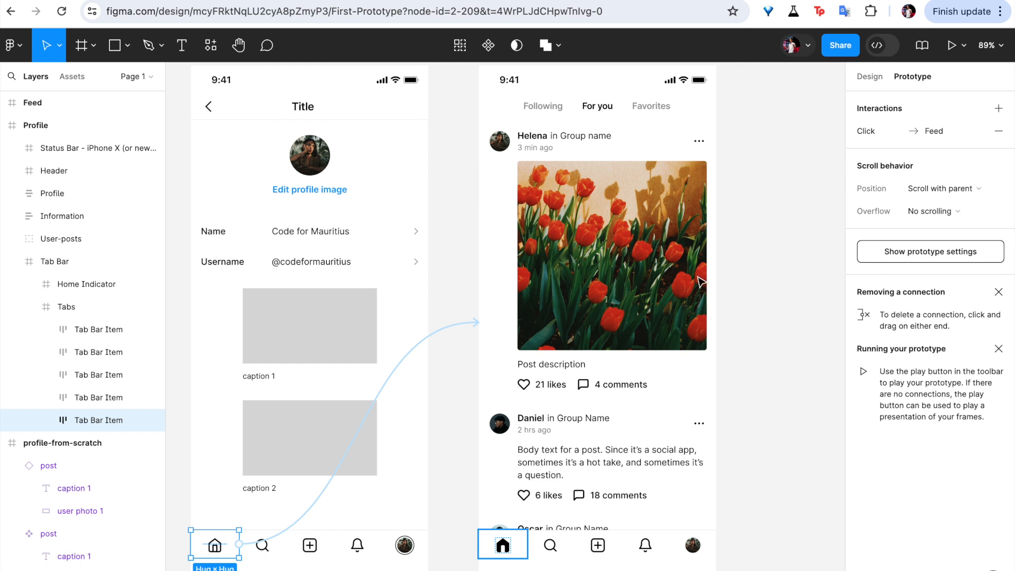
pyautogui.click(448, 429)
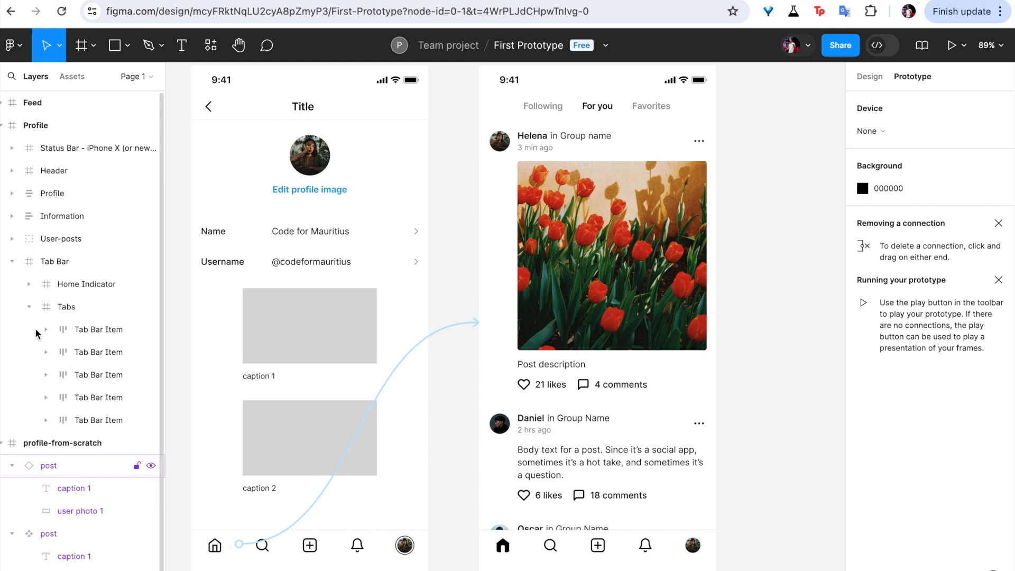
# - Give the profile picture tab item in the Feed frame's tab bar an On click interaction that navigates to Profile
pyautogui.click(1, 103)
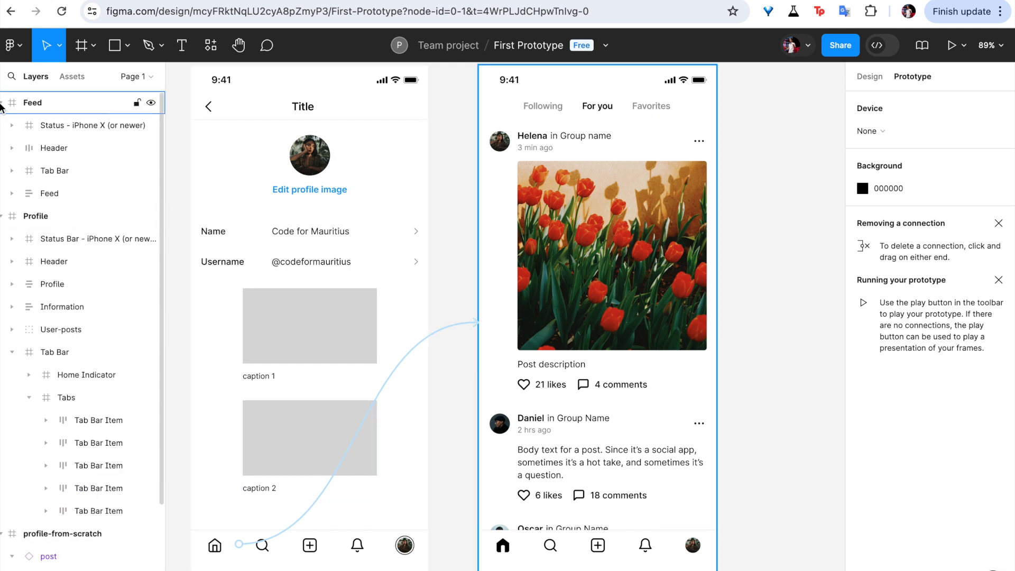
pyautogui.click(12, 171)
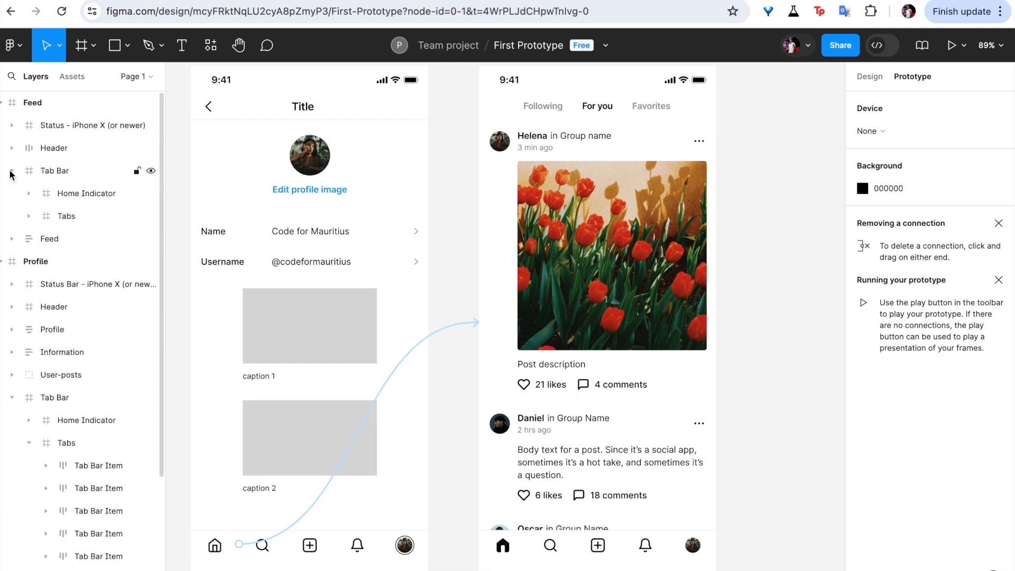
pyautogui.click(29, 216)
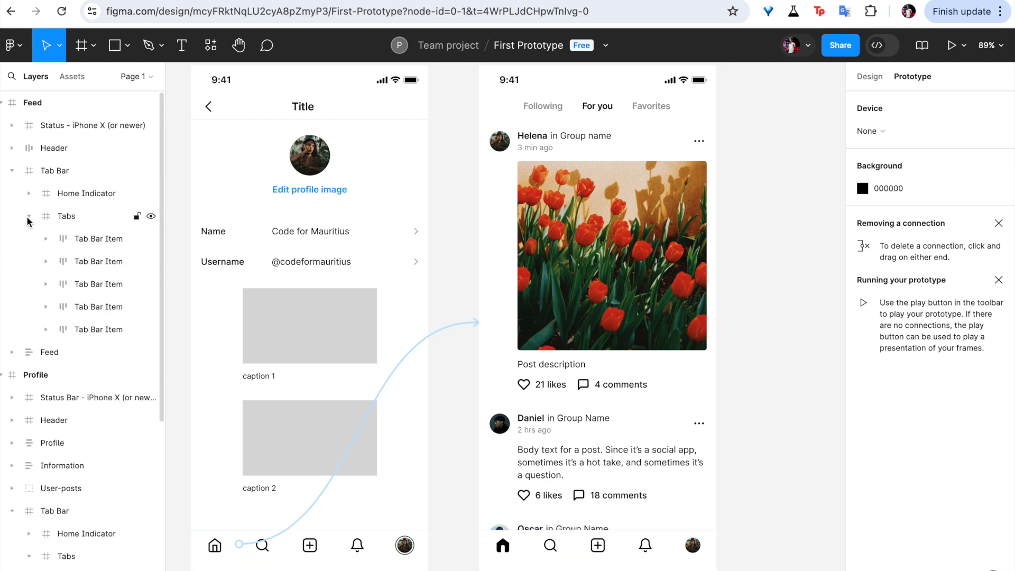
pyautogui.click(81, 239)
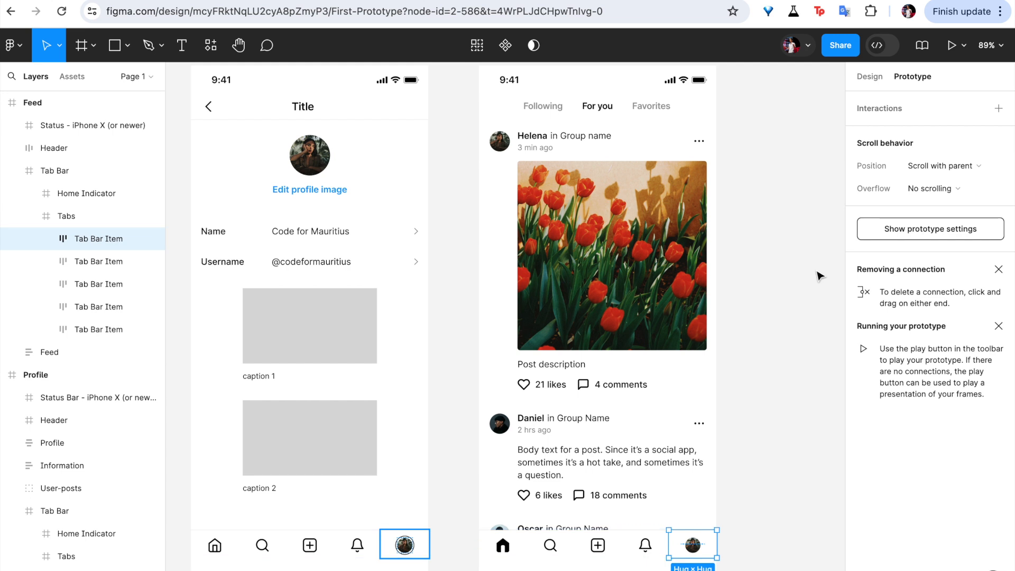
pyautogui.click(999, 109)
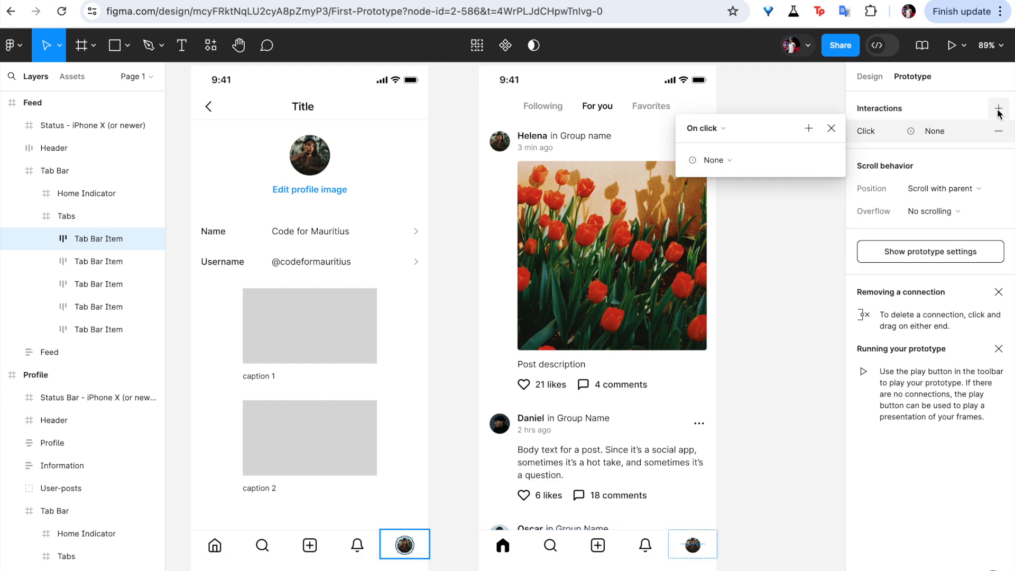
pyautogui.click(713, 160)
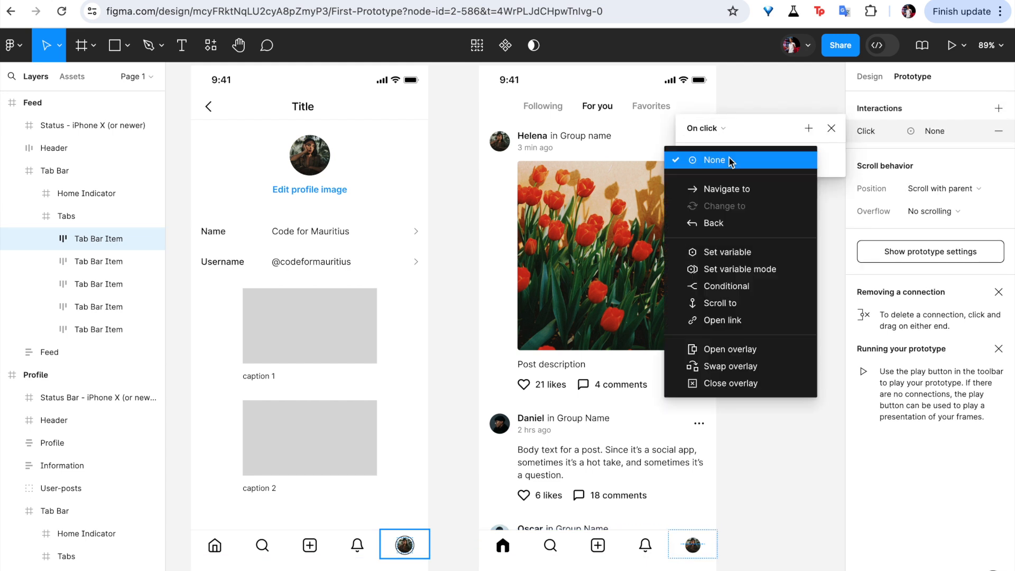
pyautogui.click(726, 189)
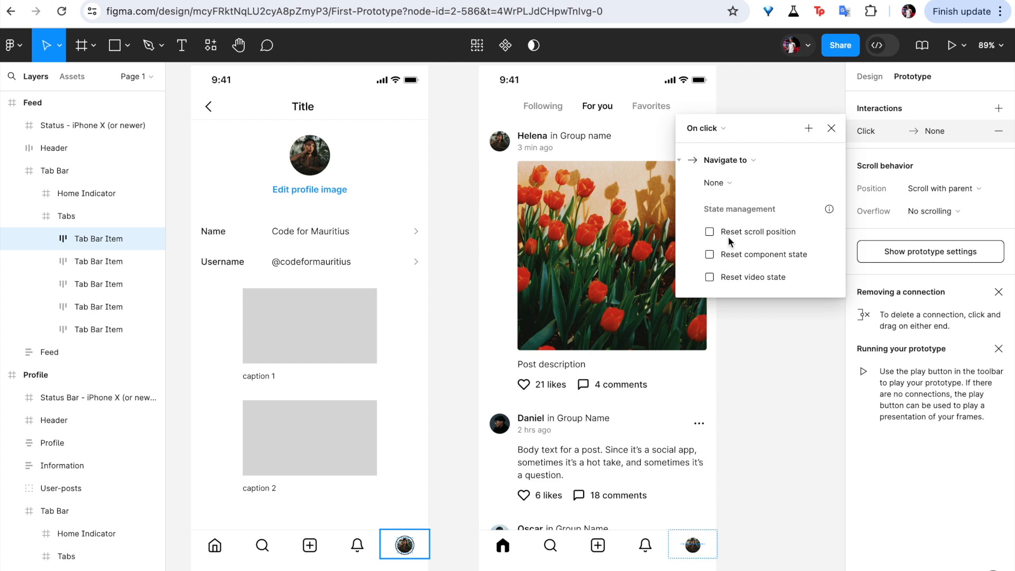
pyautogui.click(734, 183)
pyautogui.click(734, 185)
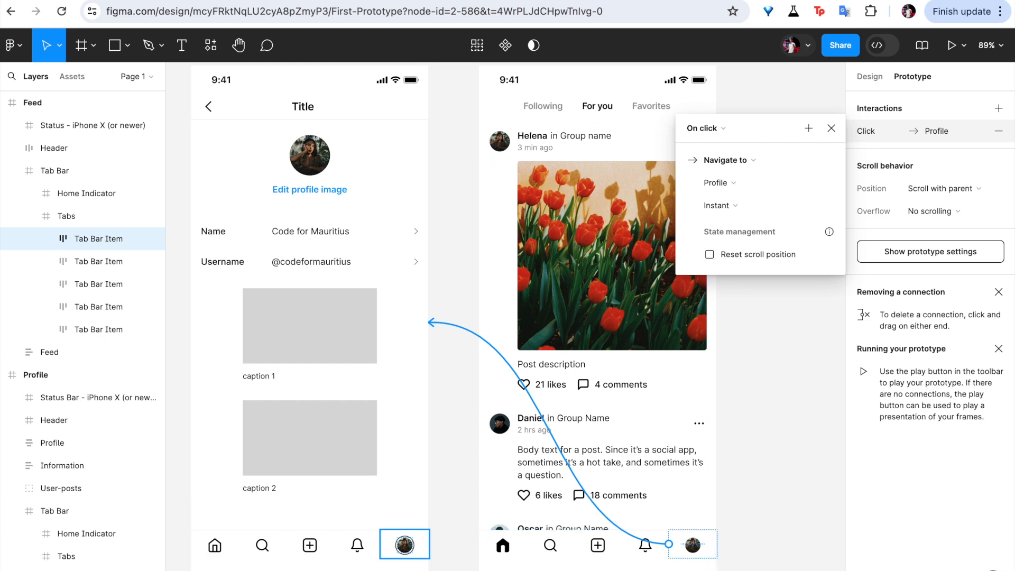
pyautogui.click(720, 156)
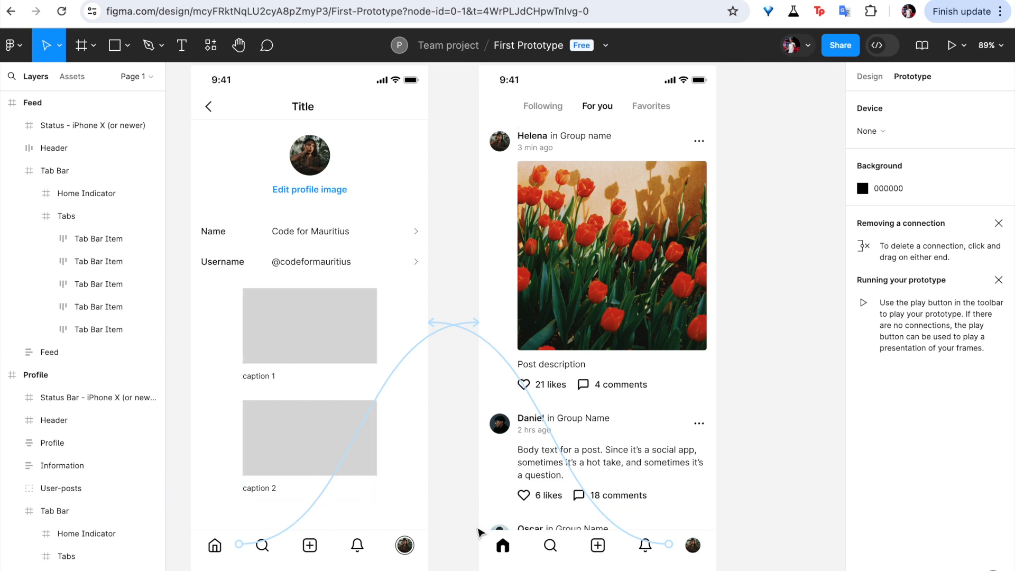
# - Preview the prototype and test switching back and forth between the Profile and Feed screens with the home and profile tabs
pyautogui.click(952, 46)
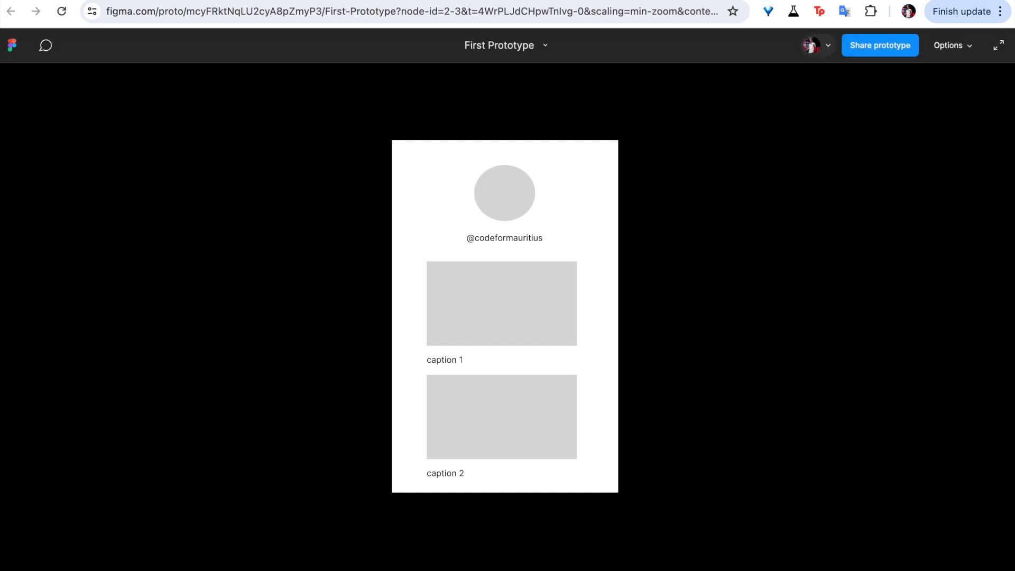
pyautogui.press('Right')
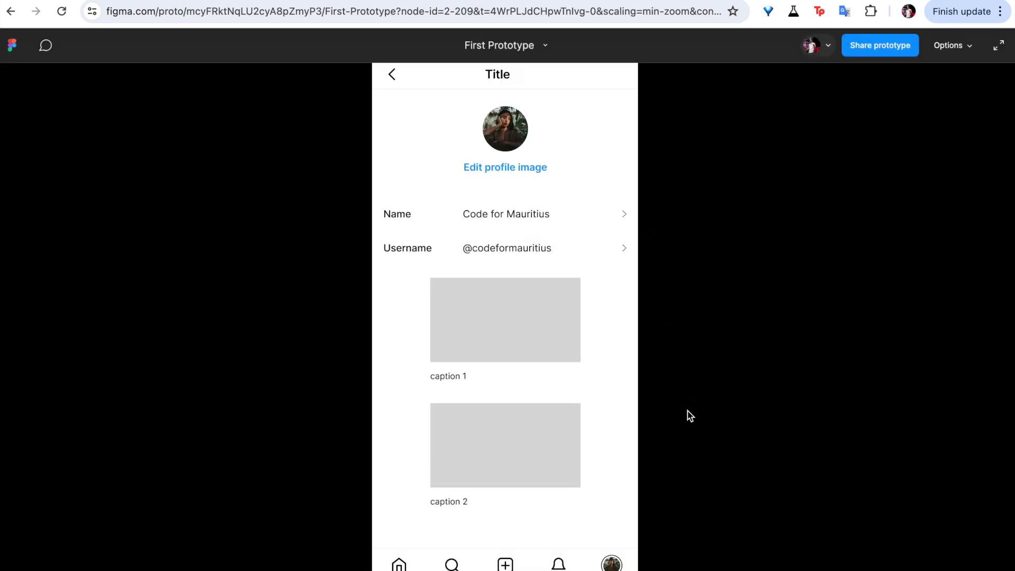
pyautogui.click(400, 565)
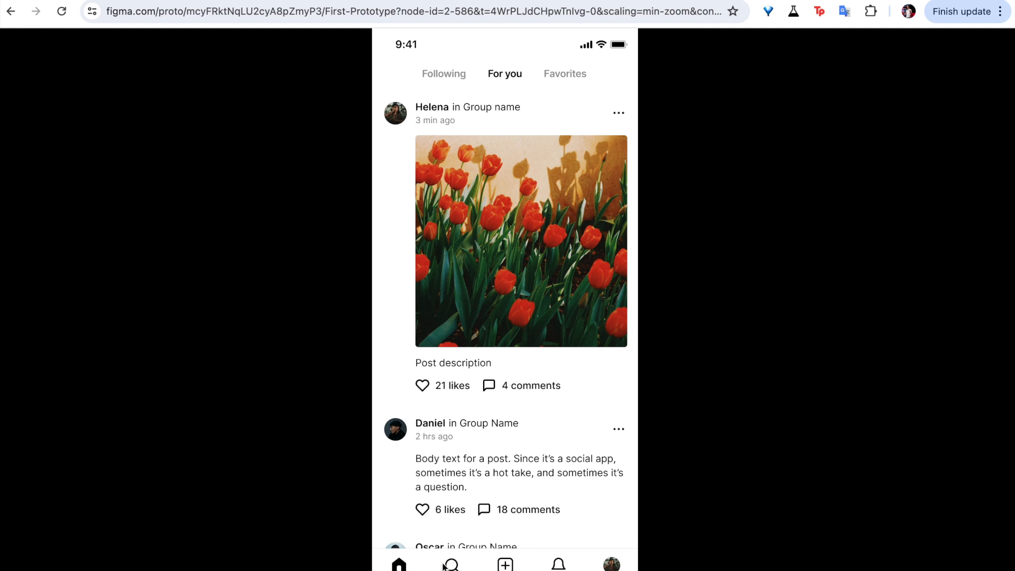
pyautogui.click(614, 567)
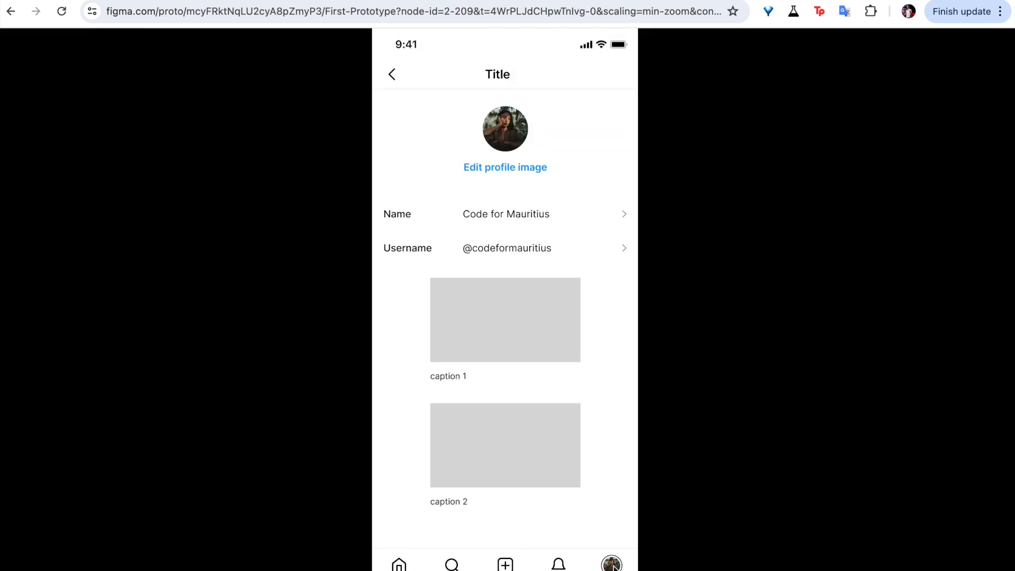
pyautogui.click(399, 565)
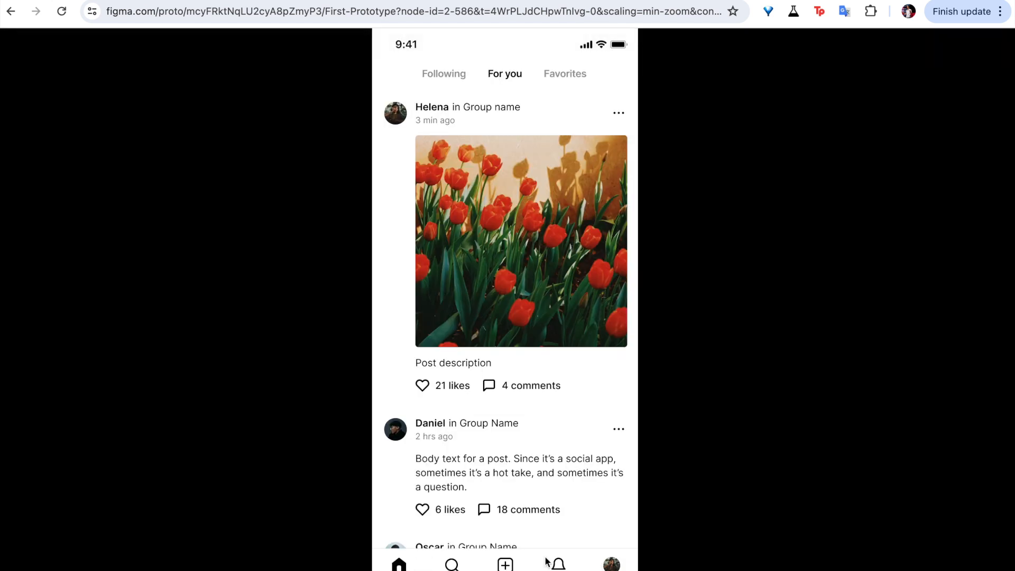
pyautogui.click(616, 567)
pyautogui.click(400, 566)
pyautogui.click(618, 567)
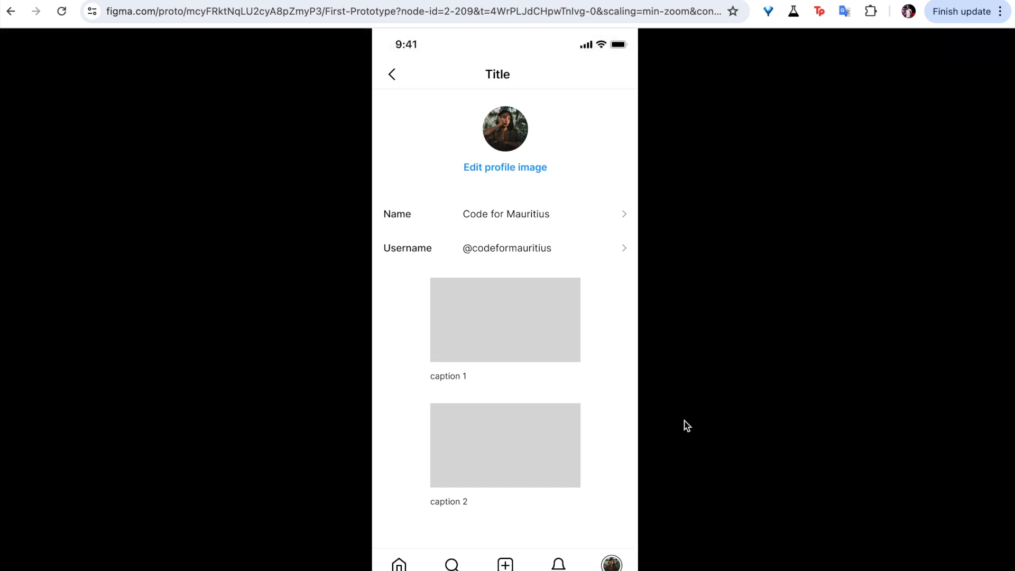
# - Test the search tab, profile picture, Edit profile image link and first post on the previewed Profile screen for interactions
pyautogui.click(450, 564)
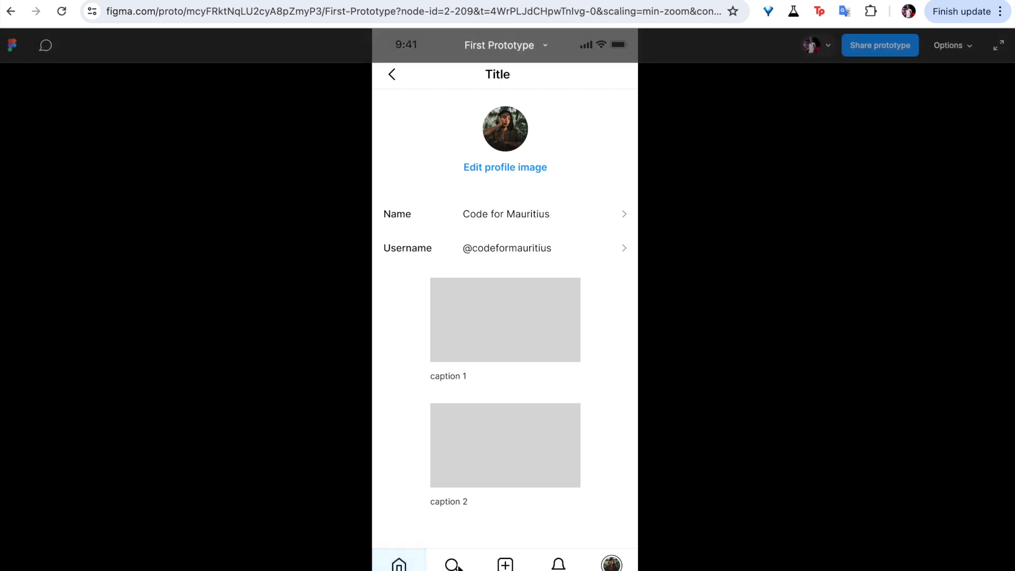
pyautogui.click(505, 117)
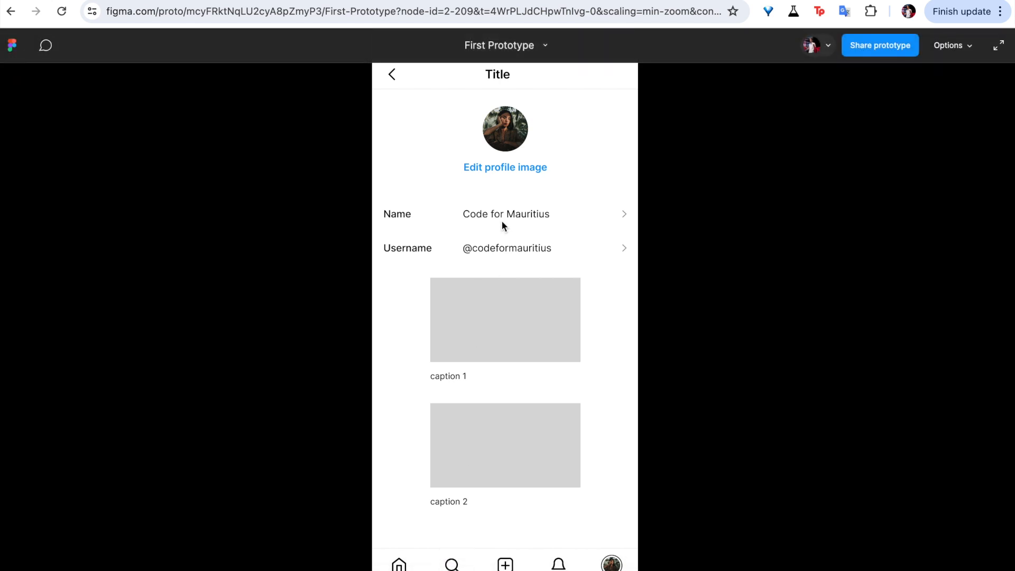
pyautogui.click(521, 165)
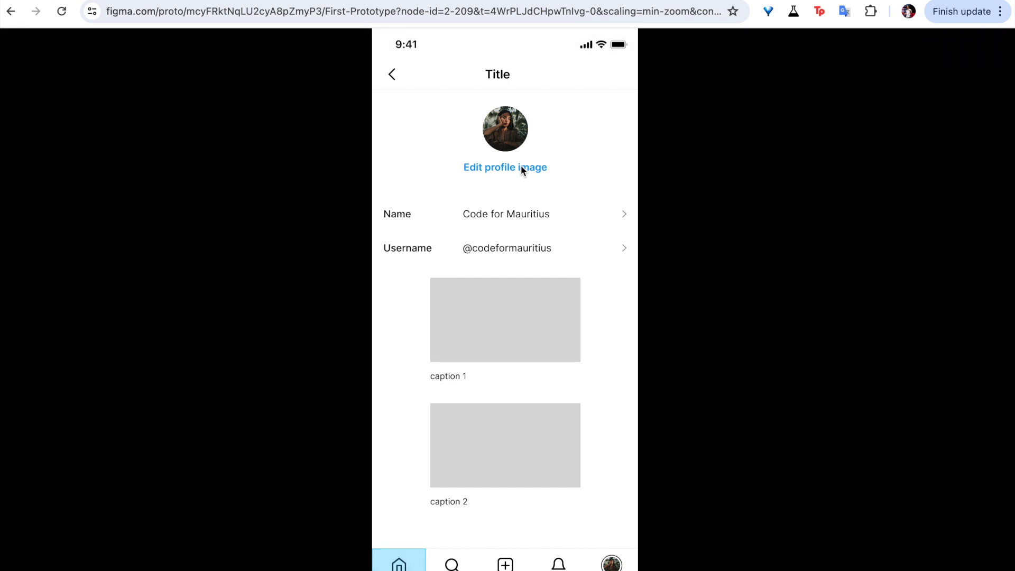
pyautogui.click(490, 345)
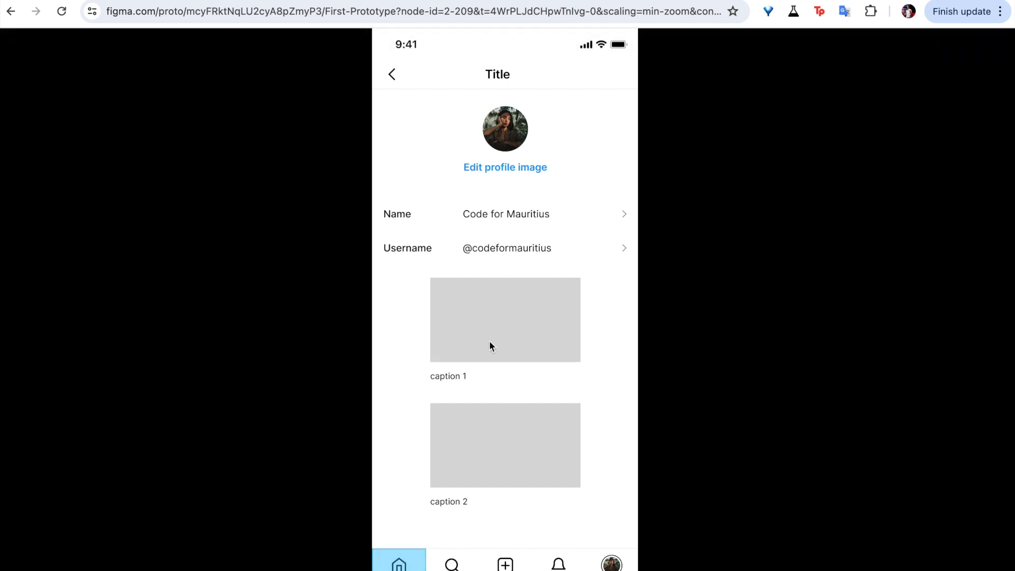
# - Return from the preview to the design file and place the 01 Button - Primary component from the Mobile app kit at the Feed frame's upper edge
pyautogui.click(568, 465)
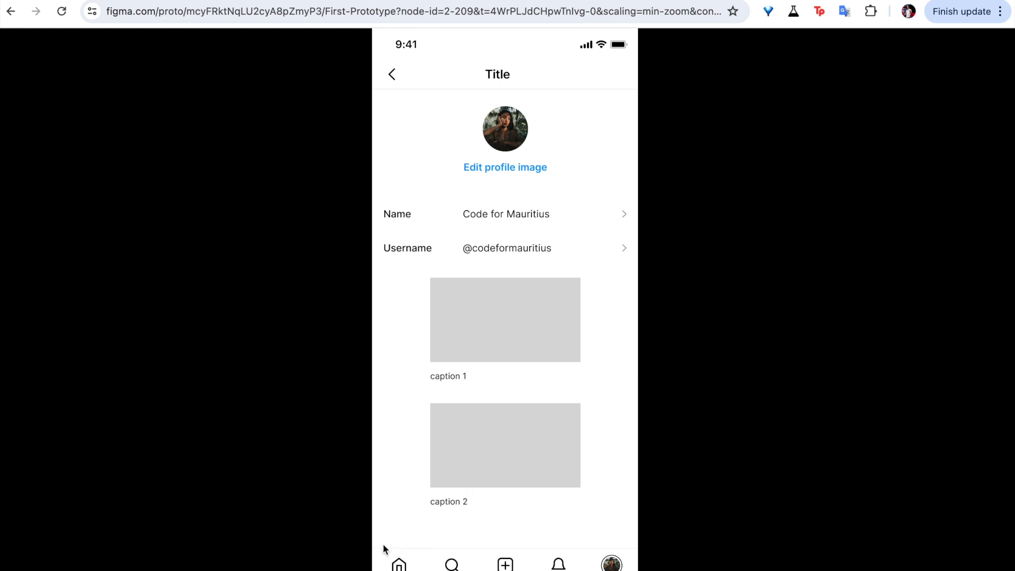
pyautogui.hotkey('ctrl', 'shift', 'Tab')
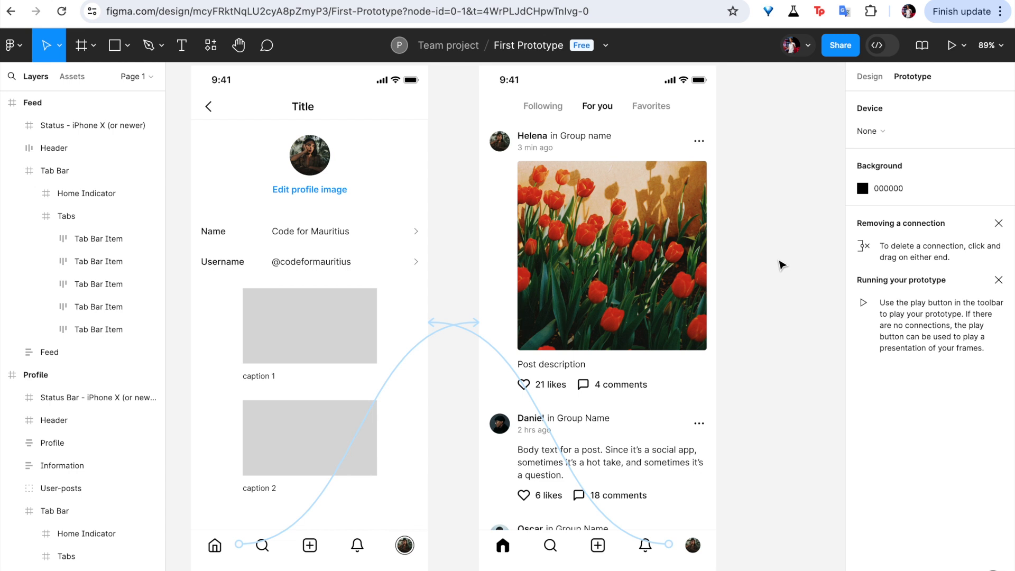
pyautogui.click(81, 78)
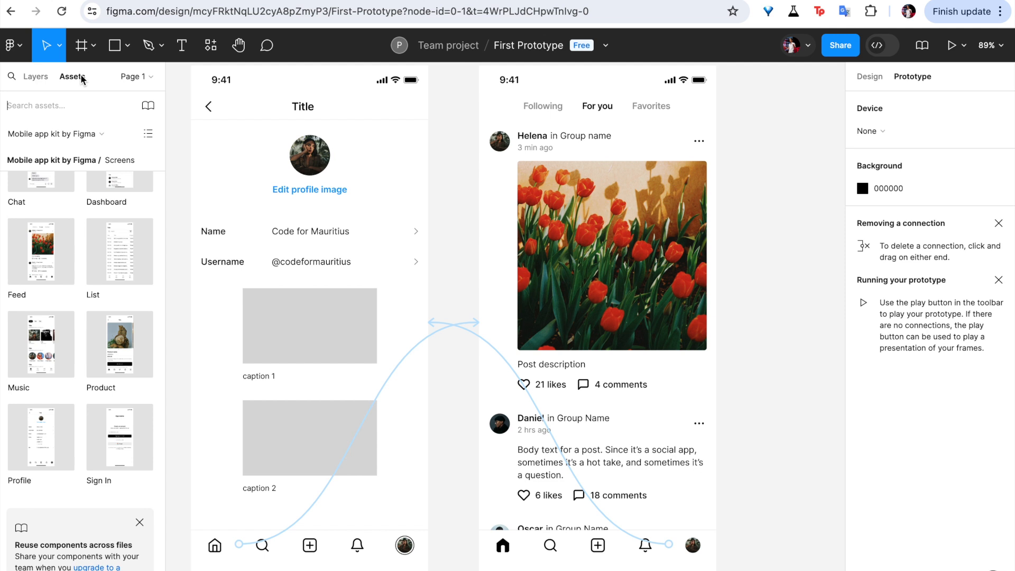
pyautogui.write('button')
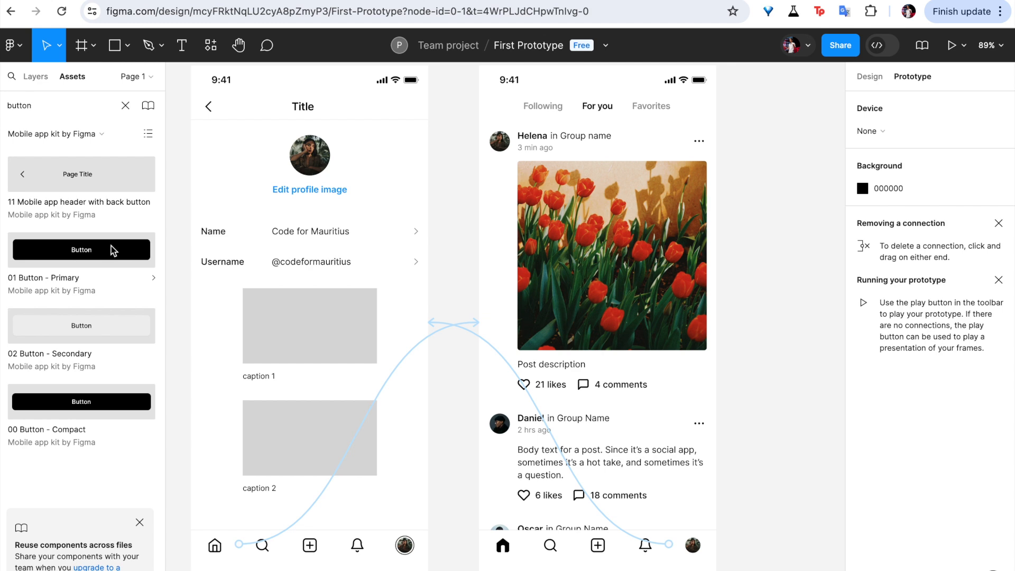
pyautogui.moveTo(78, 253); pyautogui.dragTo(766, 169)
pyautogui.moveTo(830, 186); pyautogui.dragTo(703, 176)
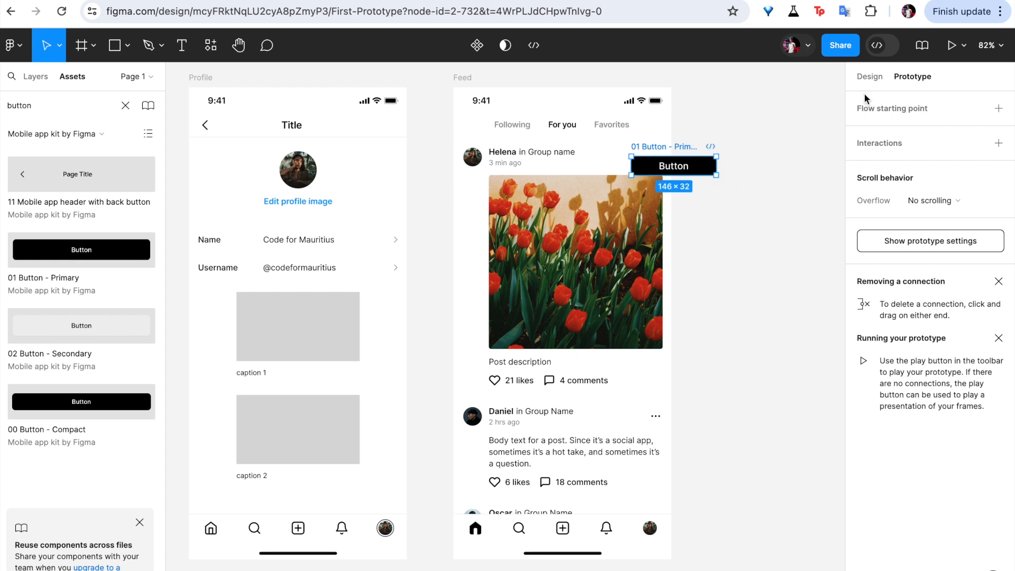
# - Change the button's fill to CD7878 and move the button outside the Feed frame, beside its header
pyautogui.click(869, 74)
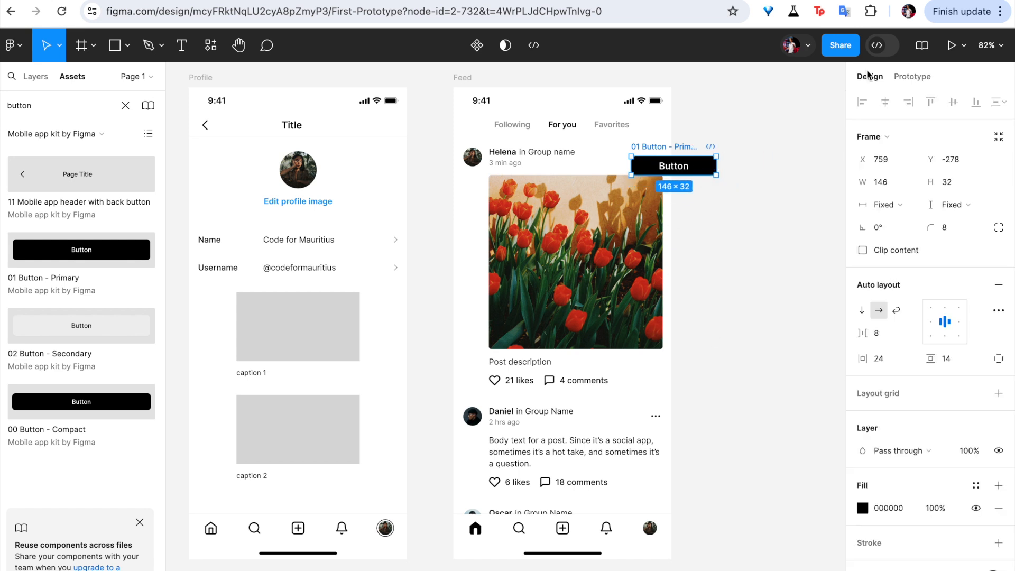
pyautogui.click(862, 508)
pyautogui.click(746, 272)
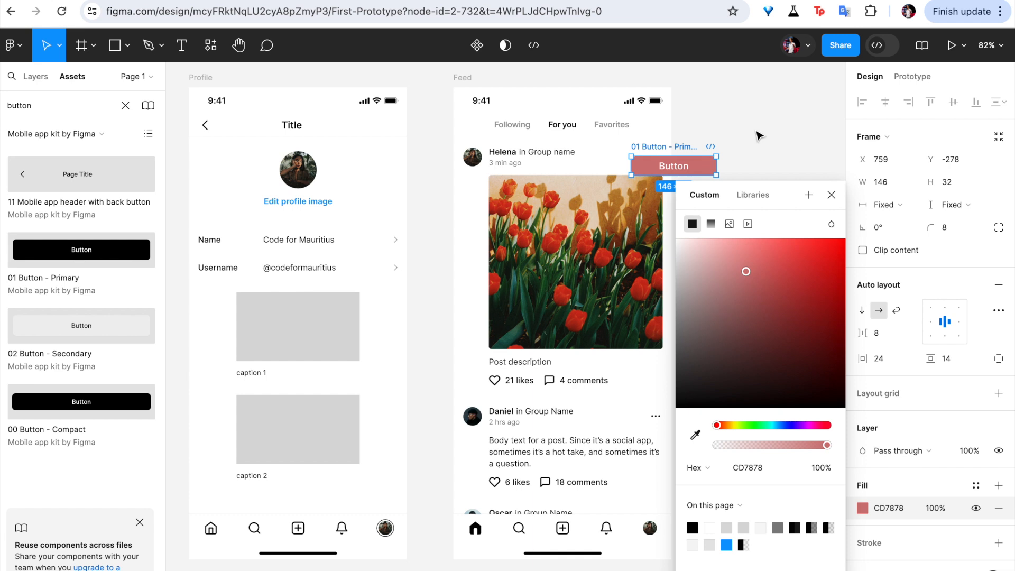
pyautogui.click(760, 137)
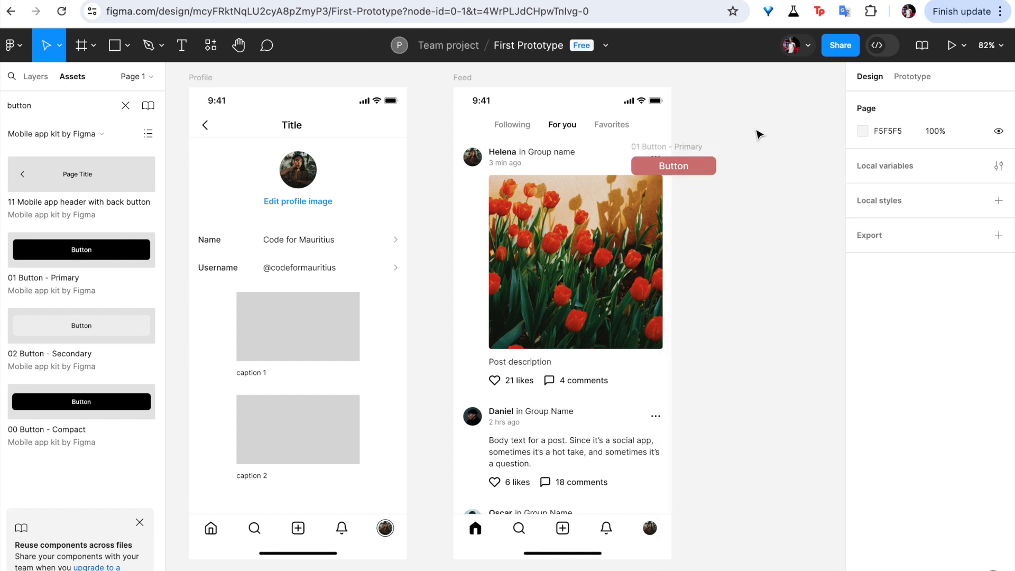
pyautogui.moveTo(712, 167); pyautogui.dragTo(766, 129)
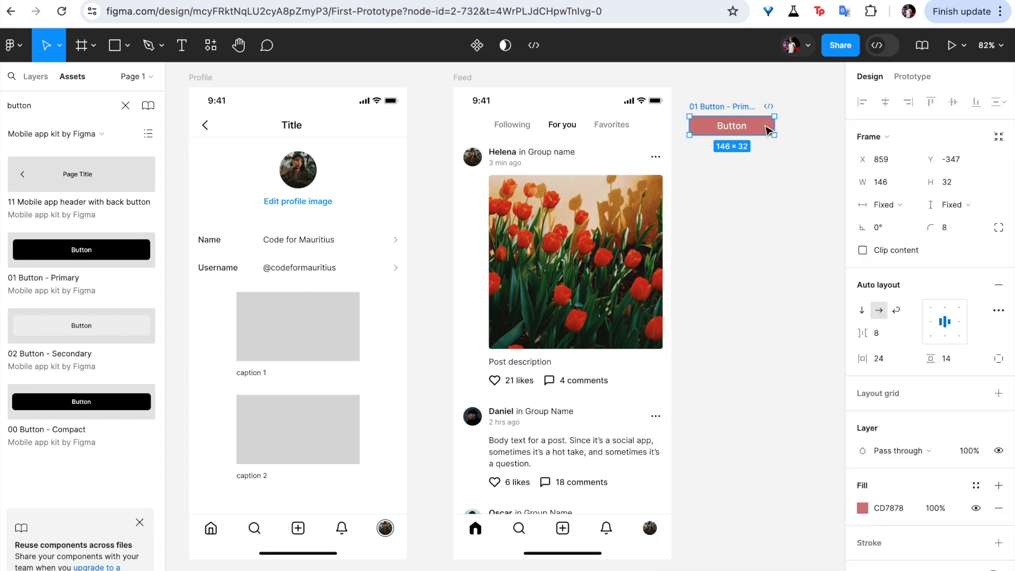
# - Search the assets for "repost" and search Google in a new browser tab for "repost icon png"
pyautogui.doubleClick(18, 106)
pyautogui.write('repost')
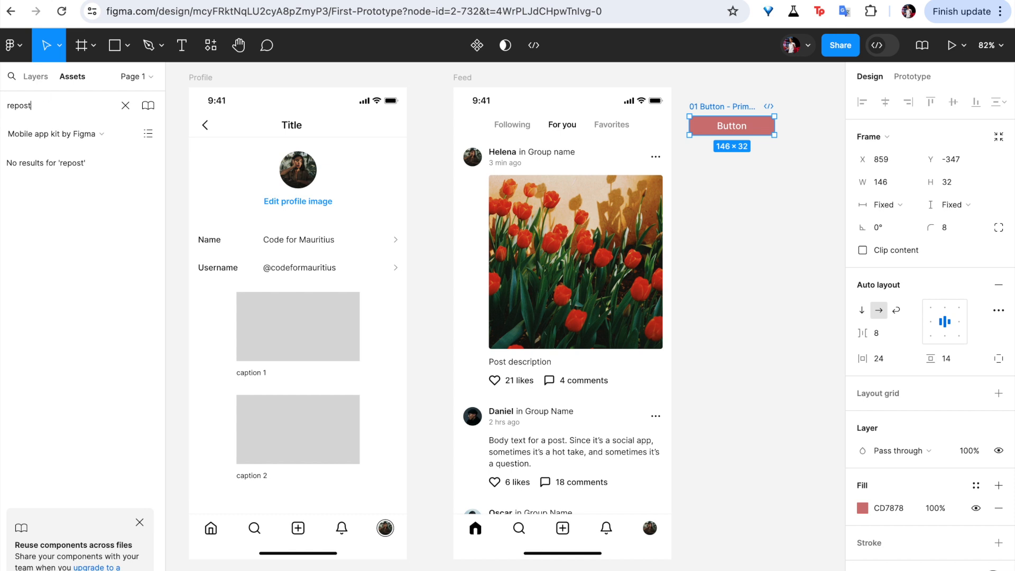
pyautogui.press('super+t')
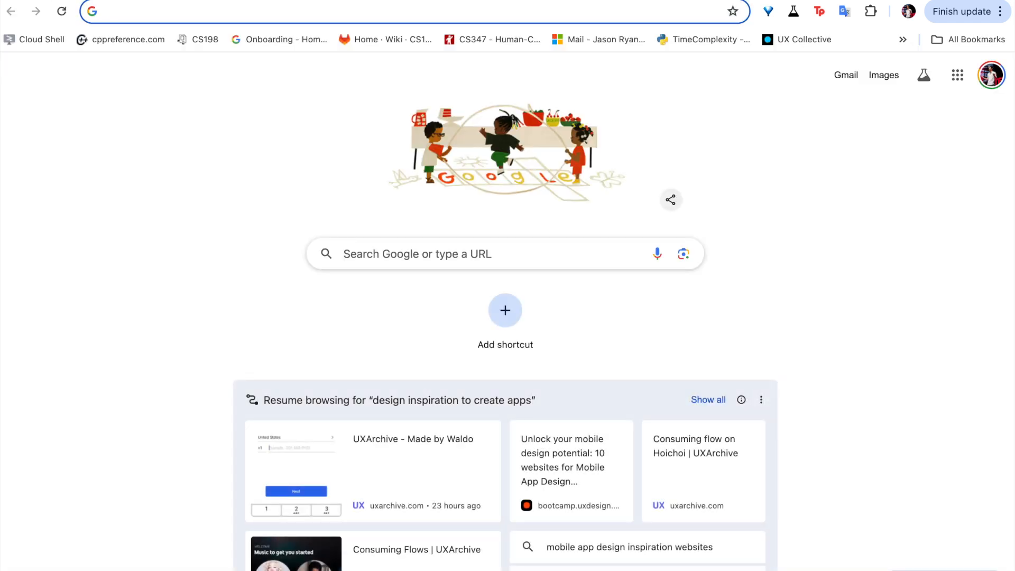
pyautogui.write('repost icon png')
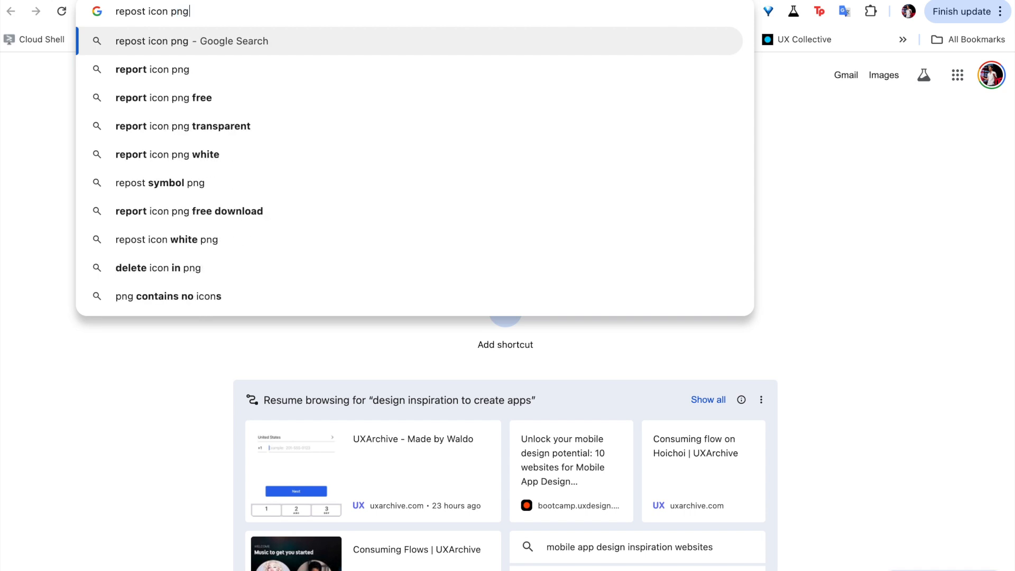
pyautogui.press('Return')
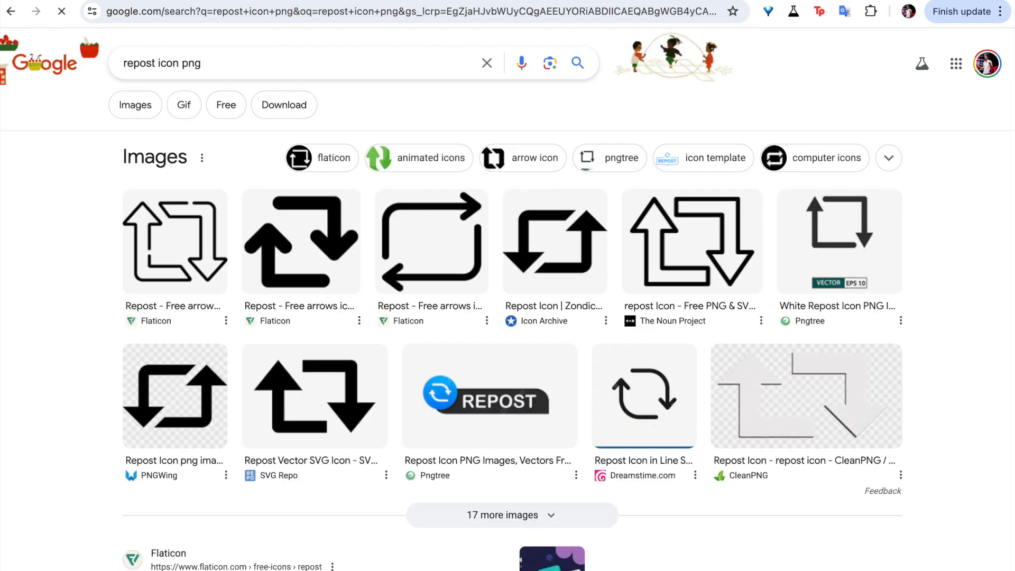
# - Copy the image of Flaticon's bold black repost arrows icon from the search results
pyautogui.click(324, 268)
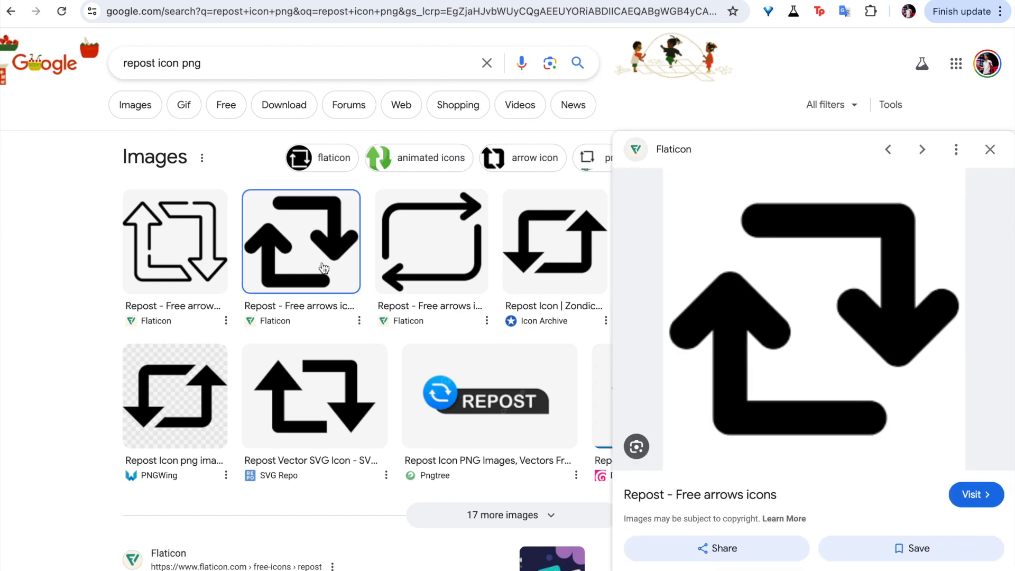
pyautogui.rightClick(713, 272)
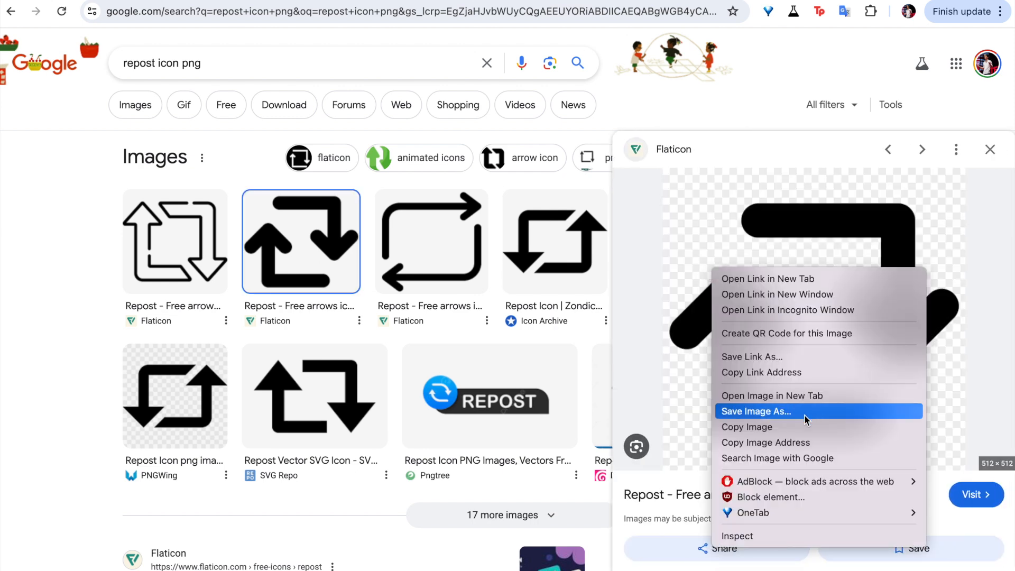
pyautogui.click(766, 426)
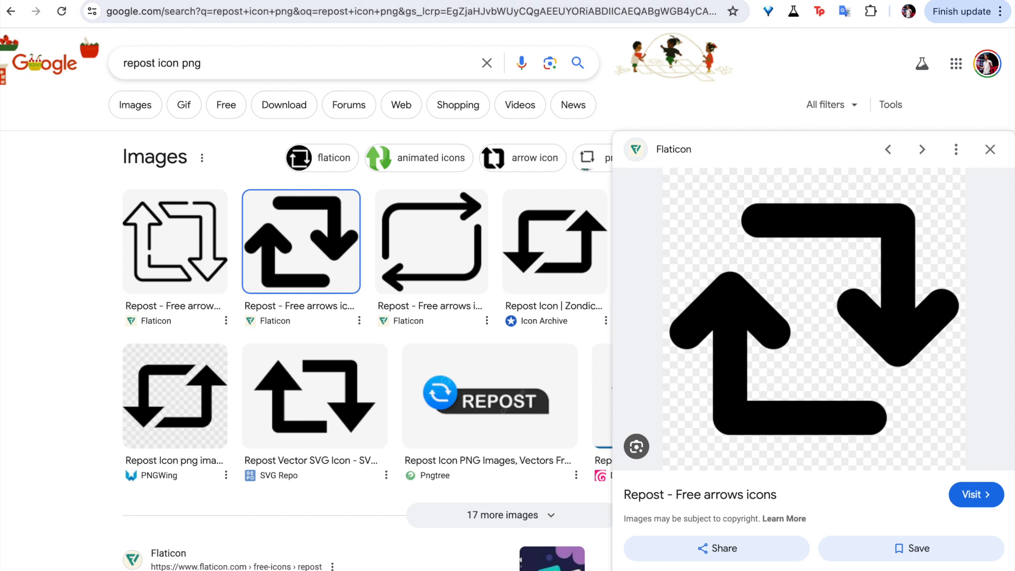
# - Paste the repost icon into the Figma design file, scaled to about 92 × 72, and place it below the red button
pyautogui.click(265, 1)
pyautogui.click(719, 235)
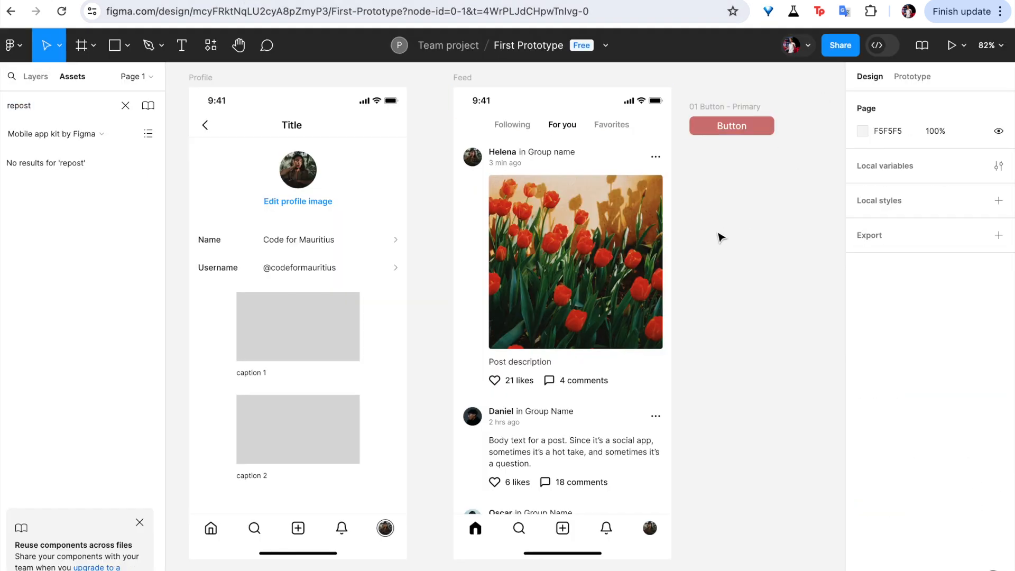
pyautogui.hotkey('ctrl', 'v')
pyautogui.click(268, 120)
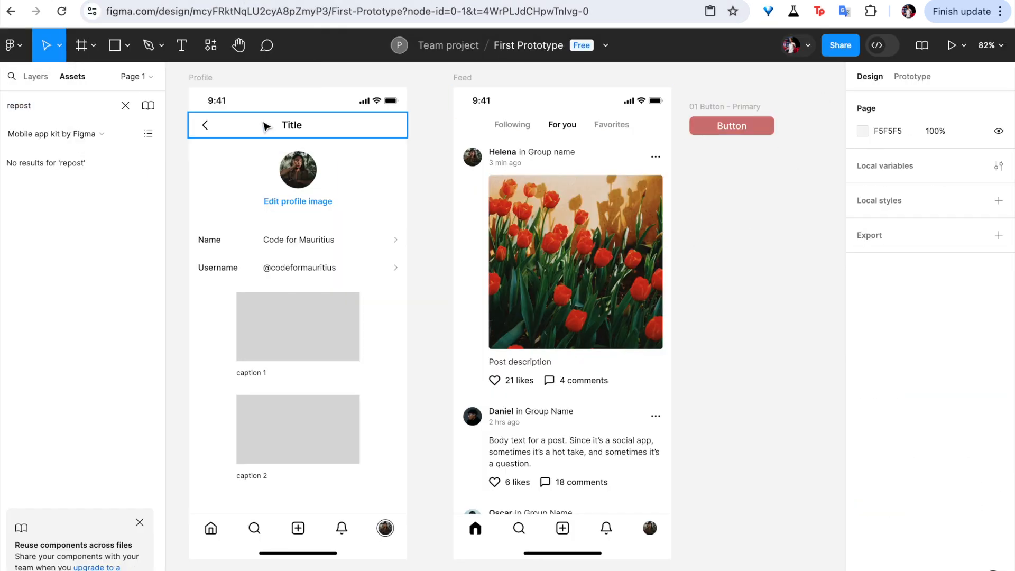
pyautogui.moveTo(356, 185); pyautogui.dragTo(600, 440)
pyautogui.moveTo(630, 473); pyautogui.dragTo(757, 211)
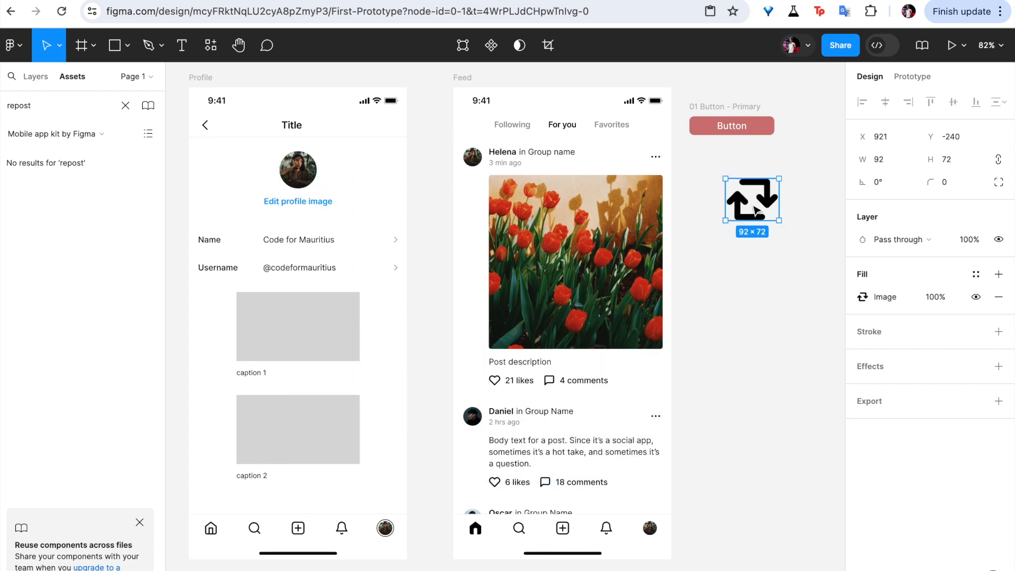
# - Rename the pasted icon's image layer as repost
pyautogui.click(36, 77)
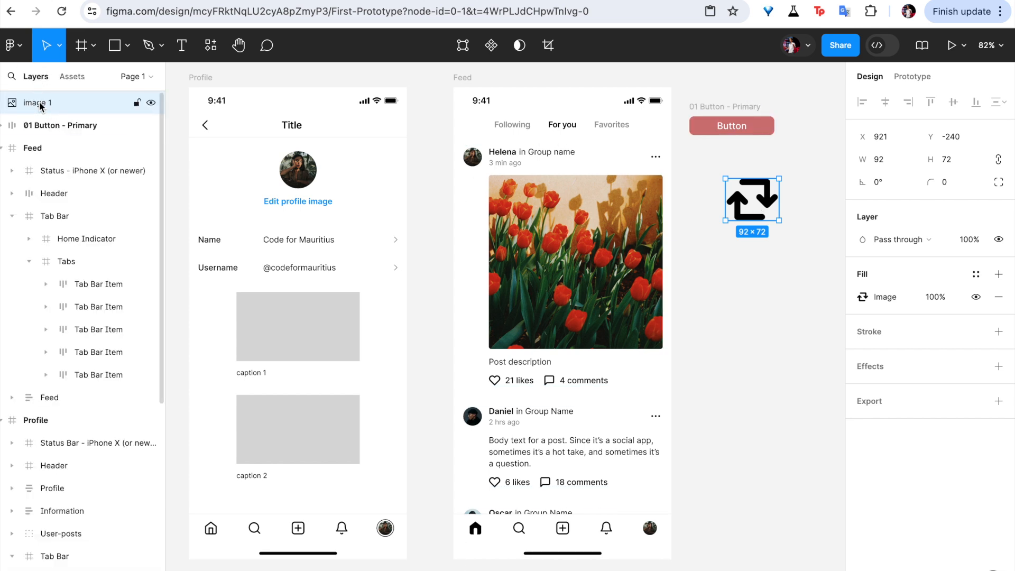
pyautogui.rightClick(39, 102)
pyautogui.click(85, 257)
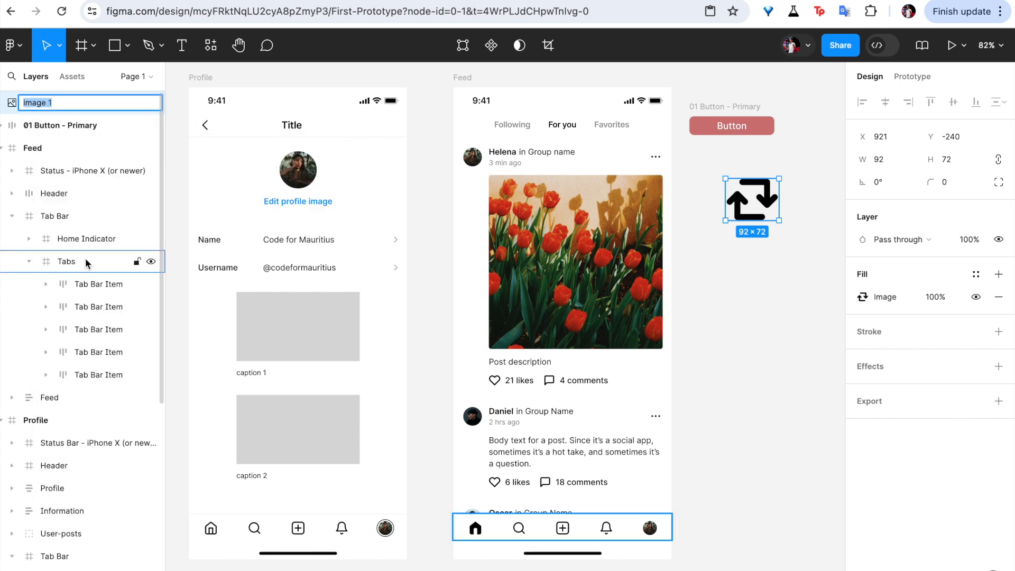
pyautogui.write('repost')
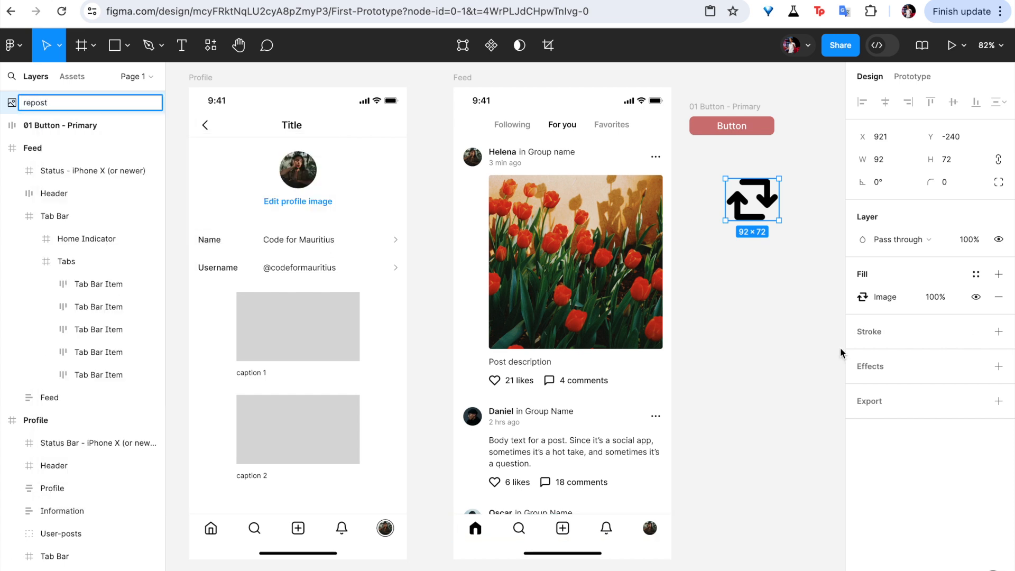
pyautogui.click(753, 333)
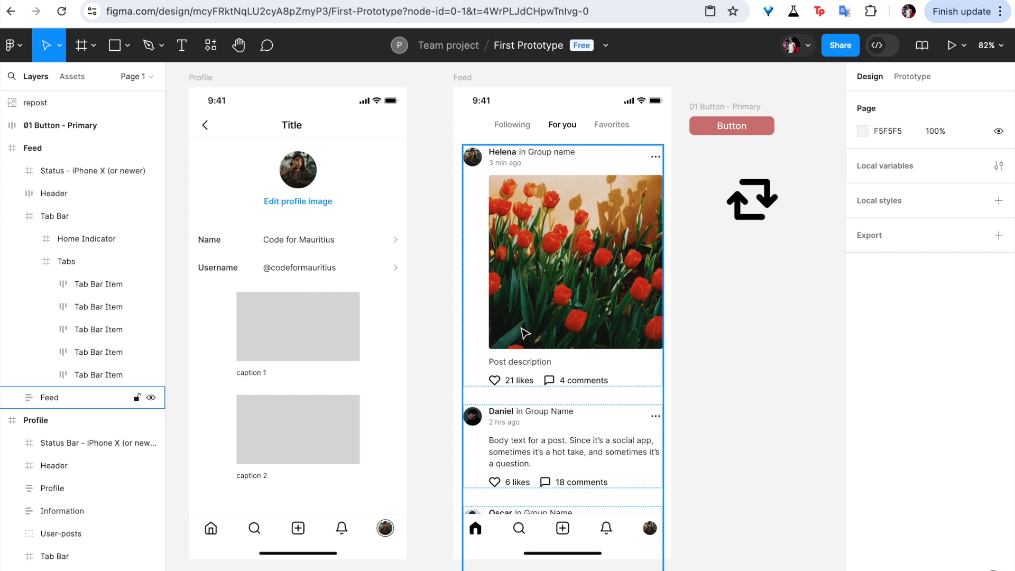
pyautogui.click(693, 342)
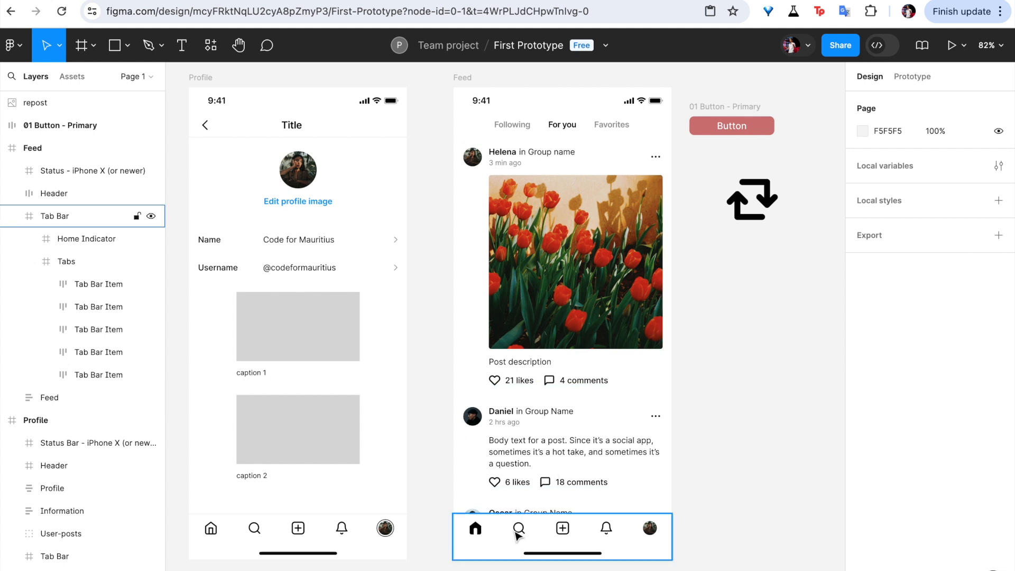
# - Review the prototype settings of the Feed's tab bar and the Profile home tab's interaction, and switch to the workshop presentation in Google Slides
pyautogui.click(55, 215)
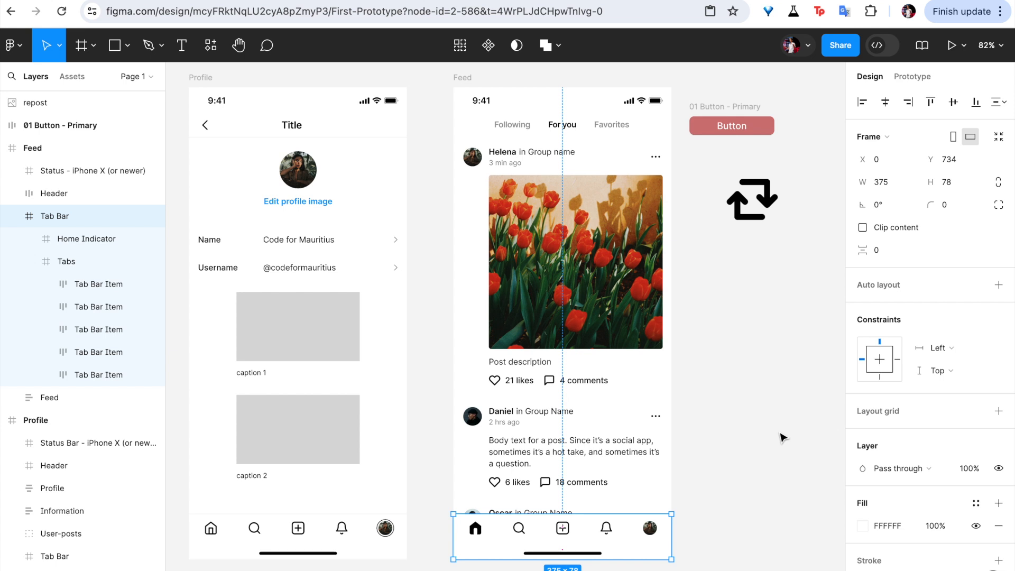
pyautogui.click(918, 78)
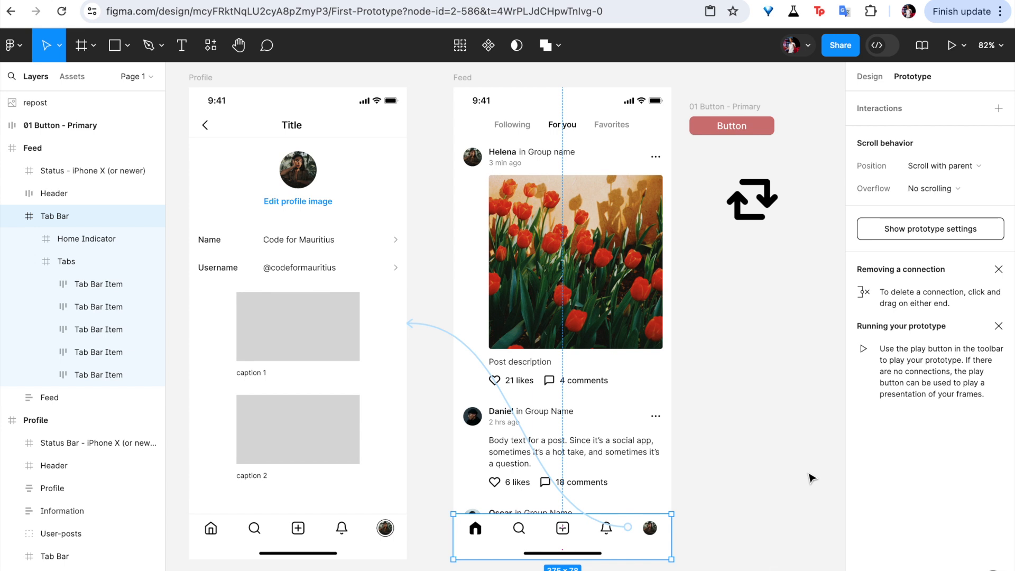
pyautogui.click(414, 353)
pyautogui.click(402, 340)
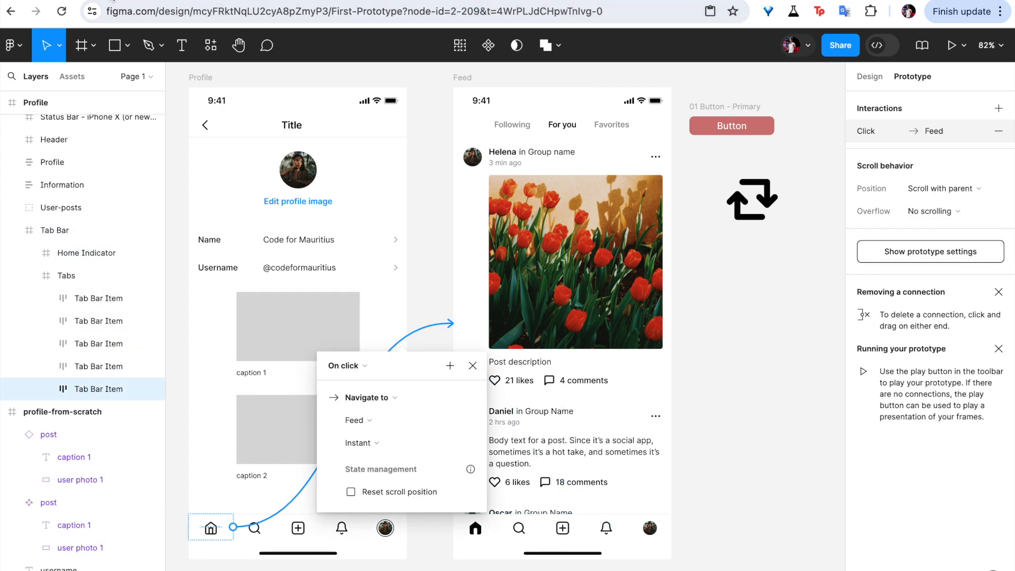
pyautogui.click(113, 1)
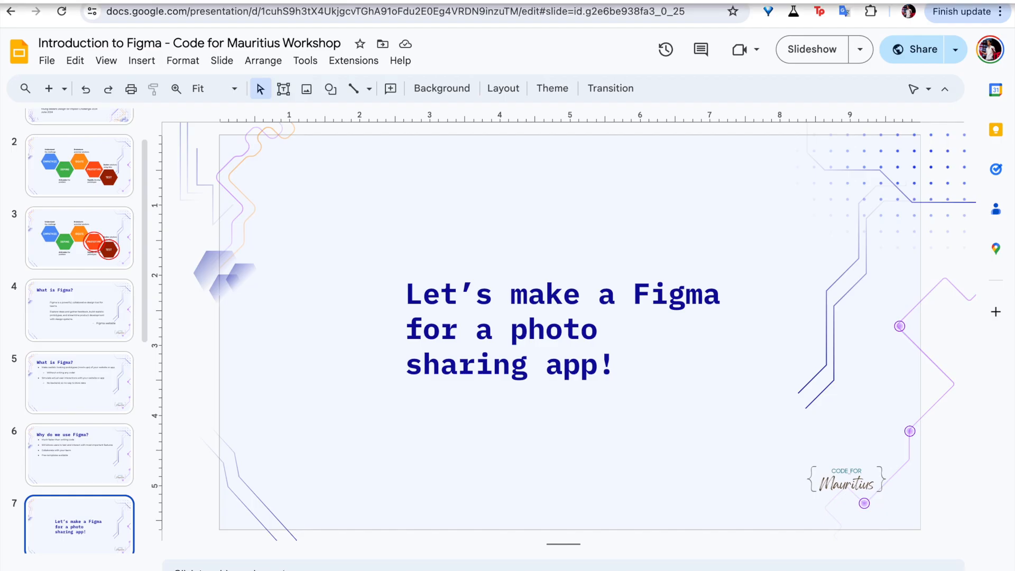